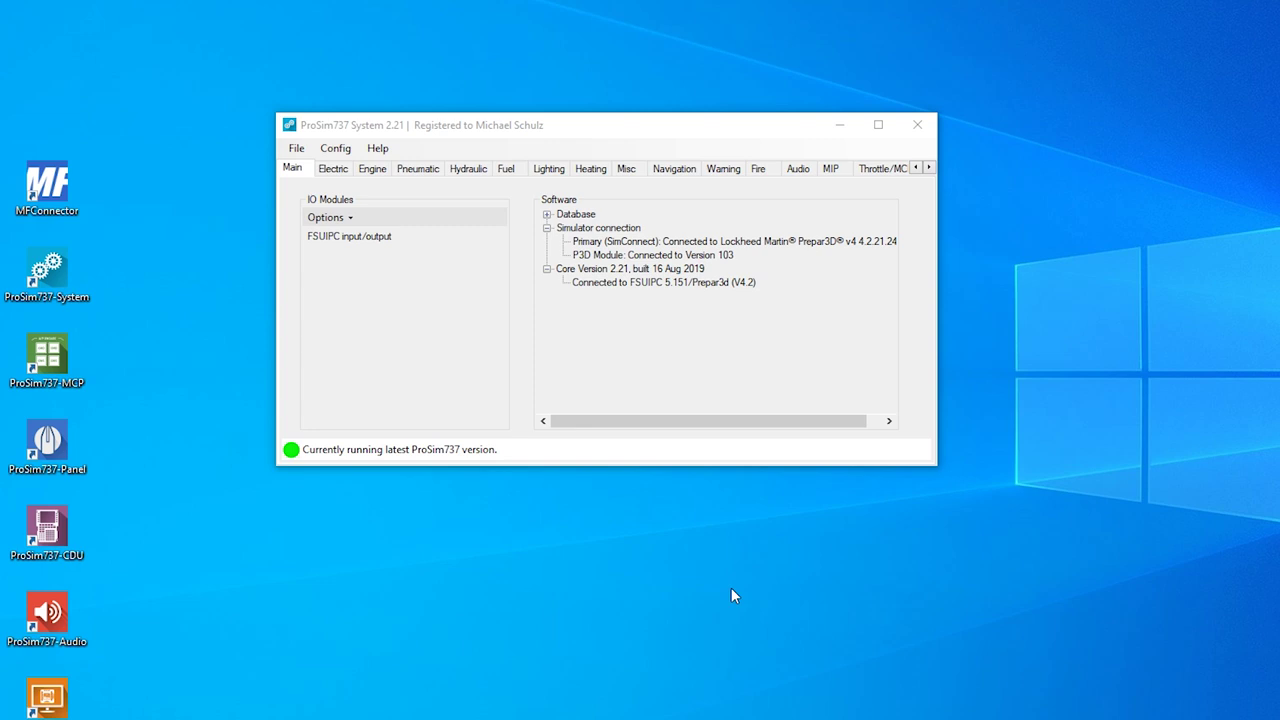
- Open the combined configuration and expand the Warning group's indicators
left_click(340, 152)
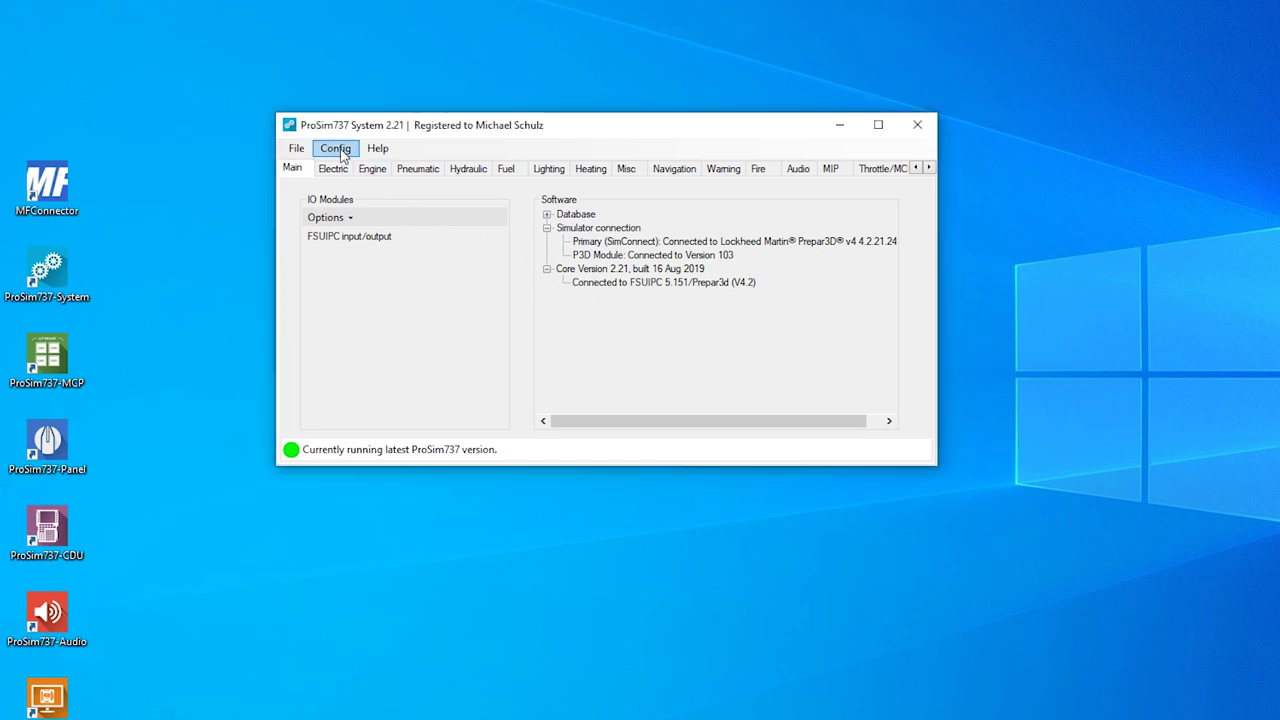
left_click(338, 150)
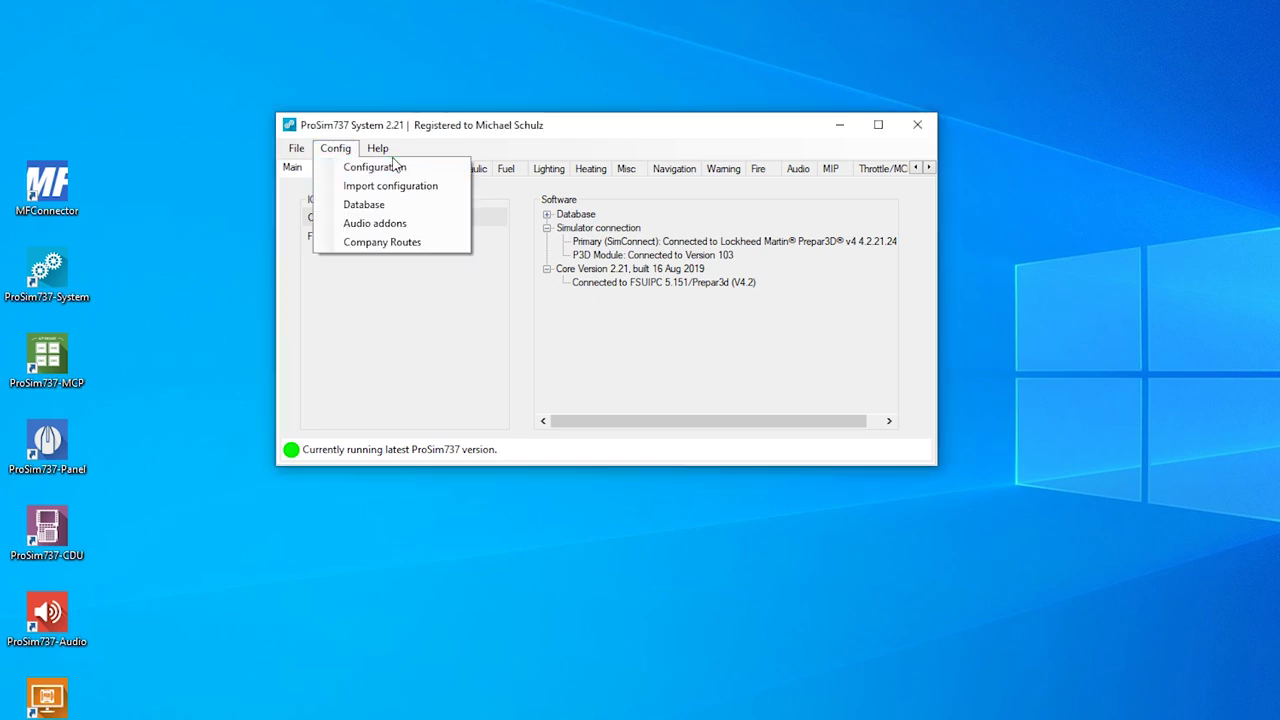
left_click(396, 170)
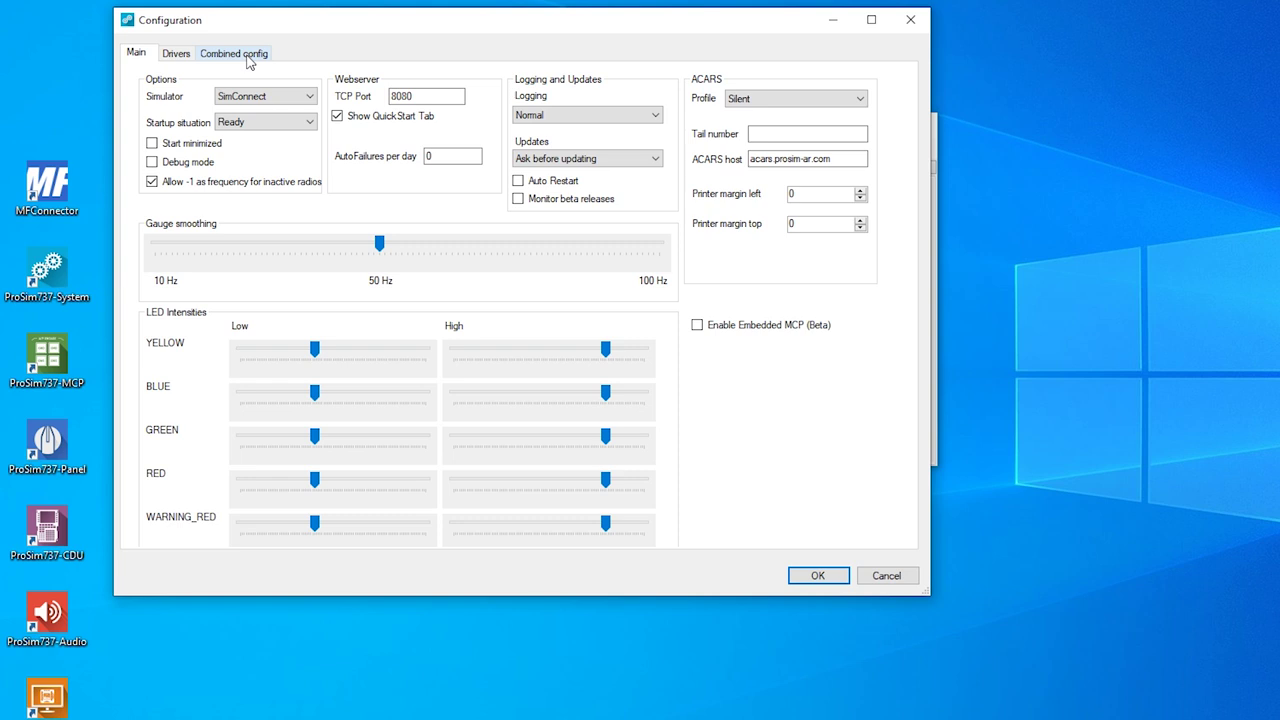
left_click(240, 54)
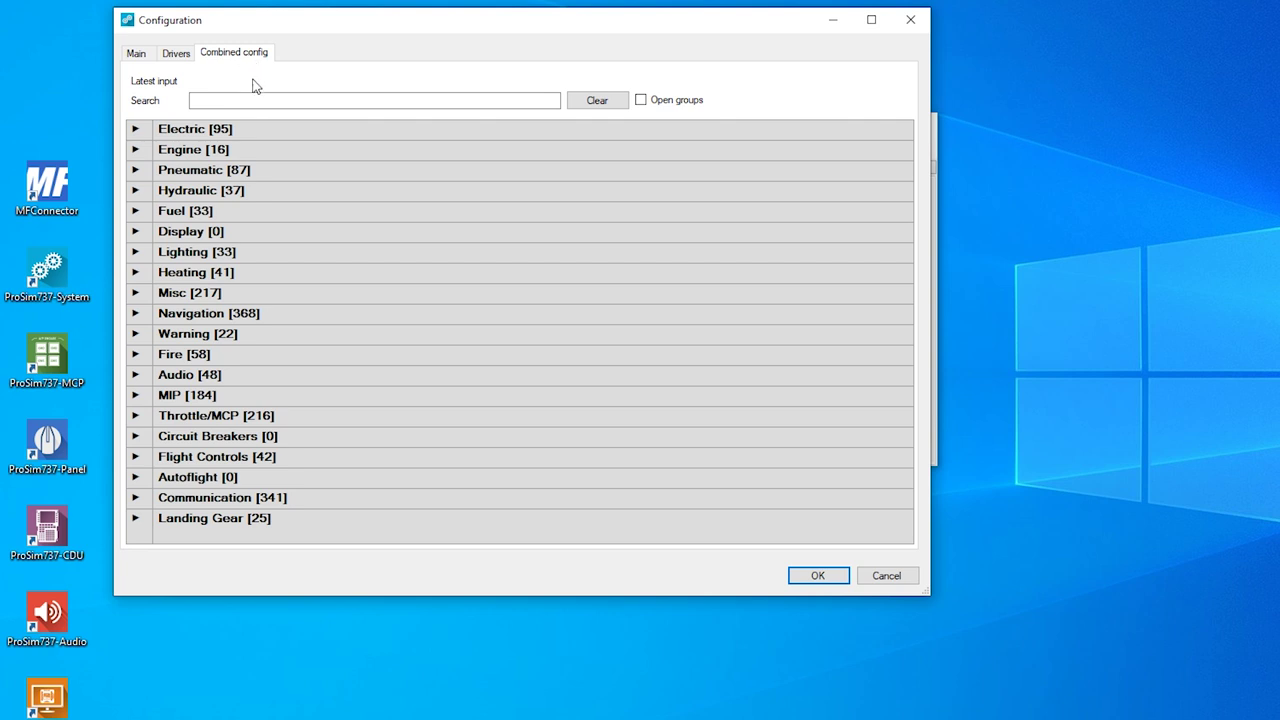
left_click(136, 335)
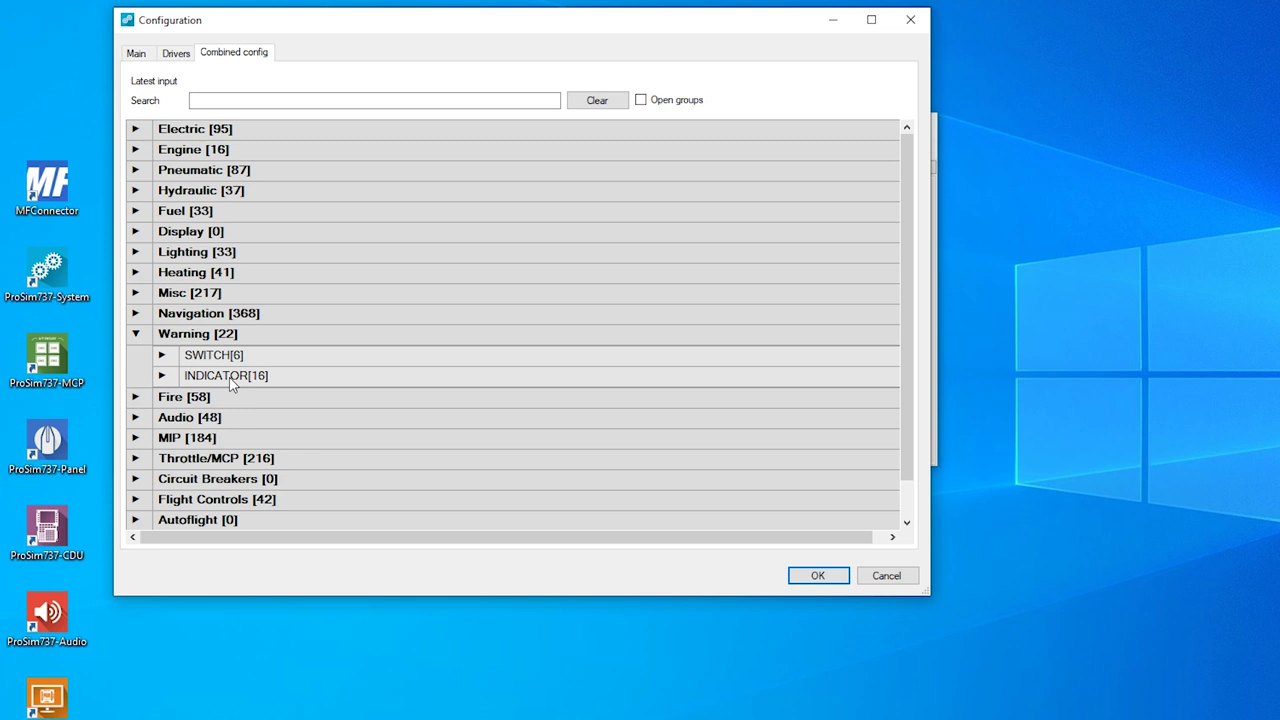
left_click(162, 376)
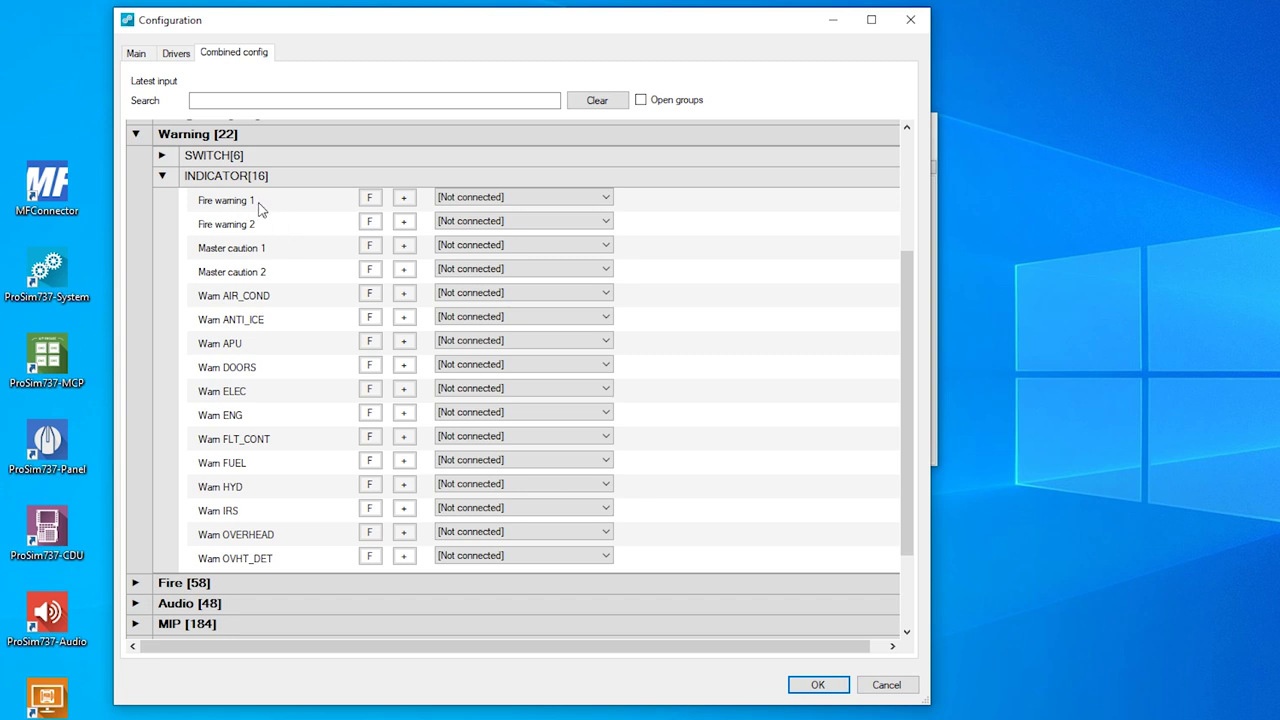
- Connect the Fire warning 1 indicator to FSUIPC 8 bit U with offset 0x66D0.0
left_click(494, 200)
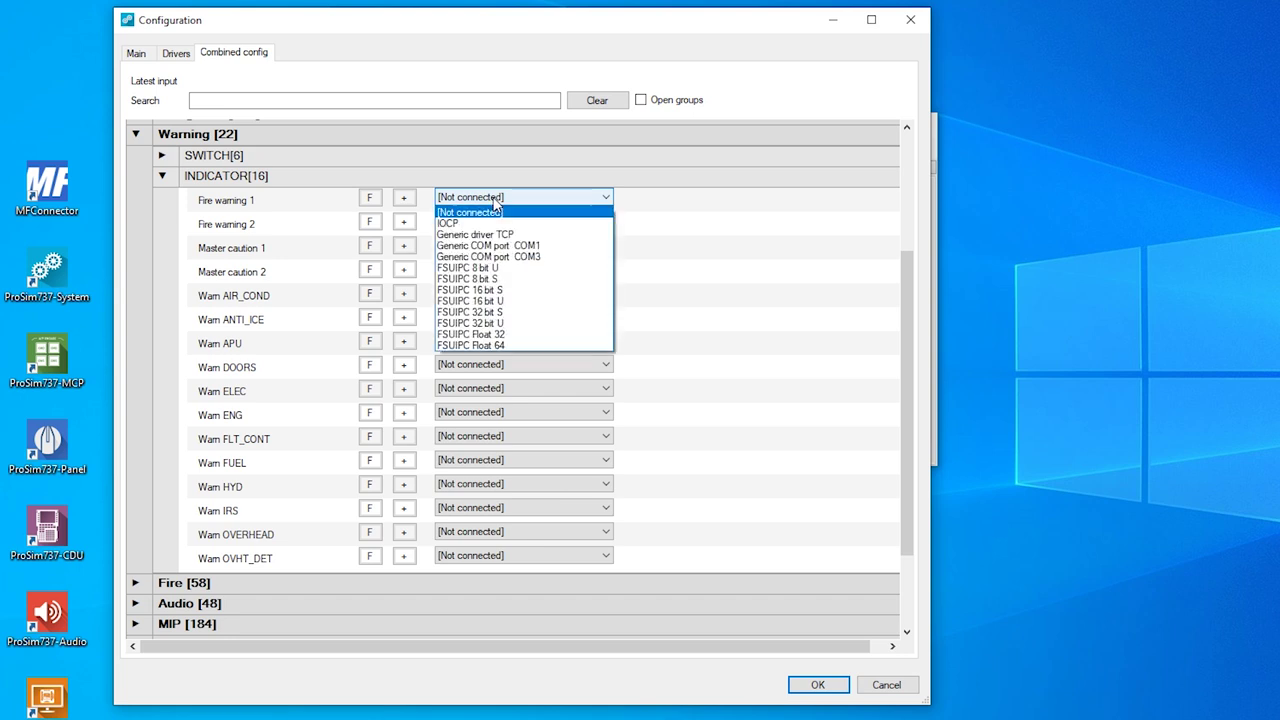
left_click(523, 274)
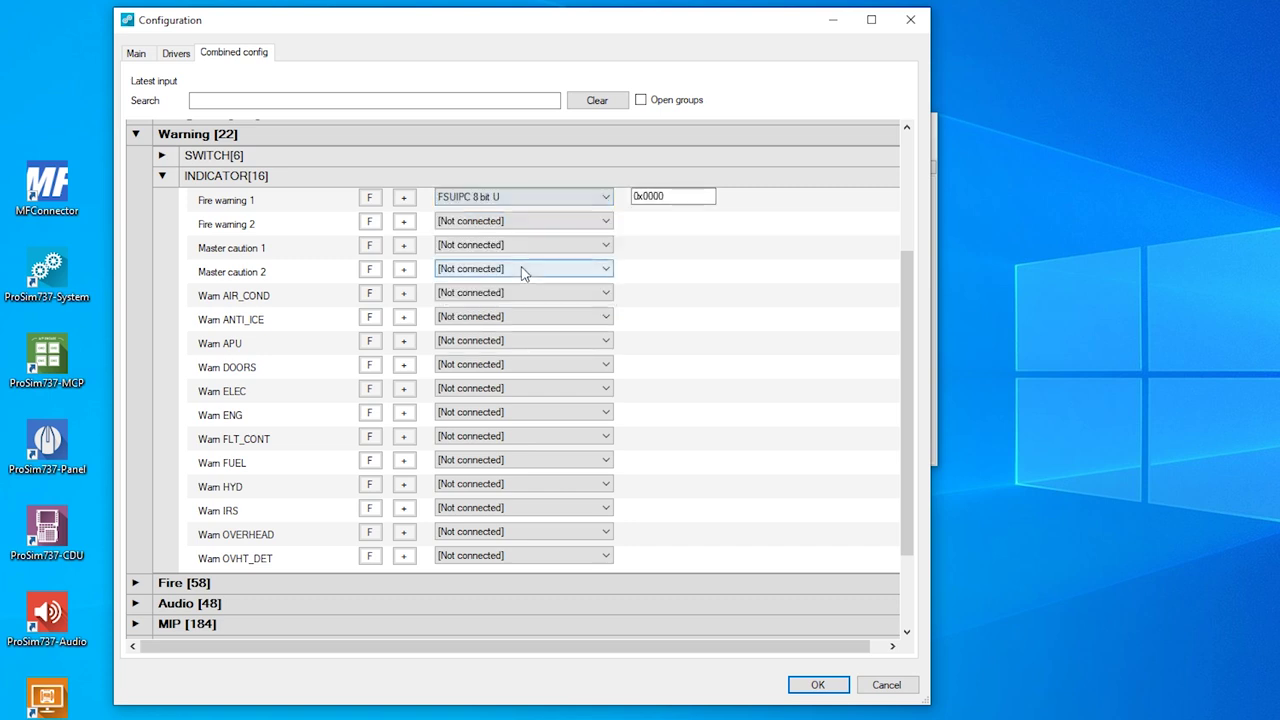
left_click_drag(642, 197, 697, 197)
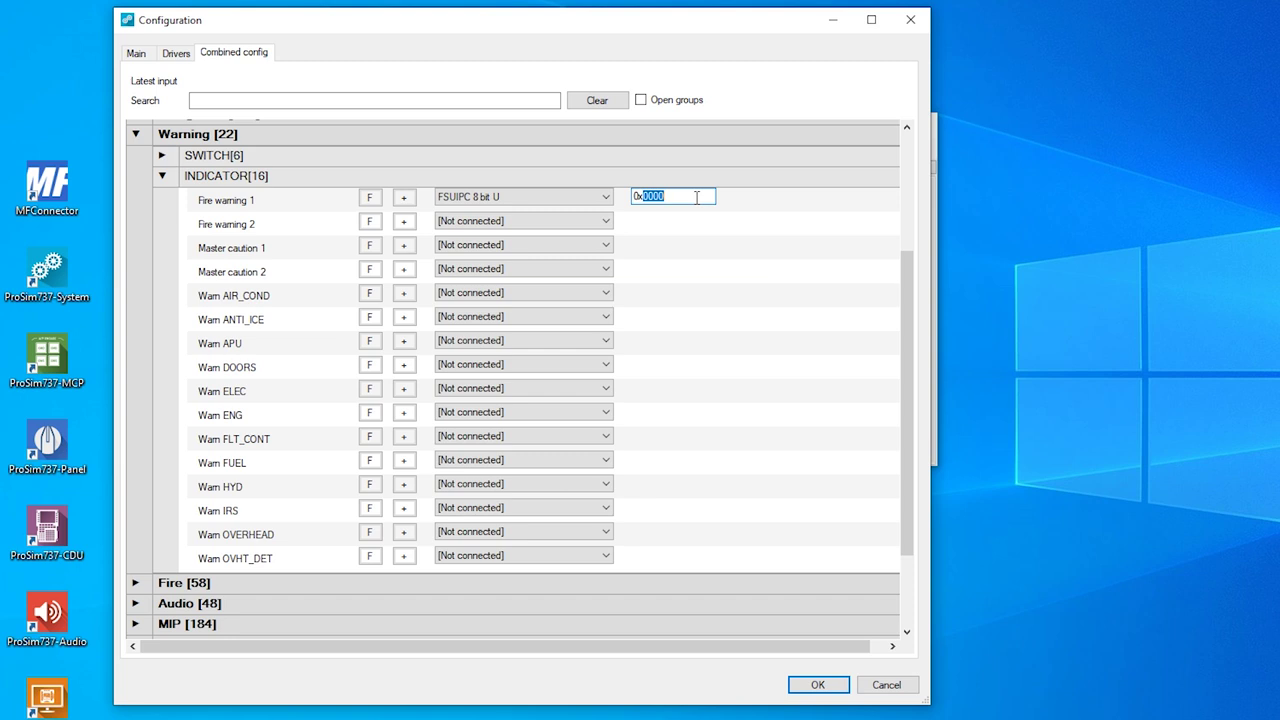
type("666")
key("BackSpace")
type("D0.0")
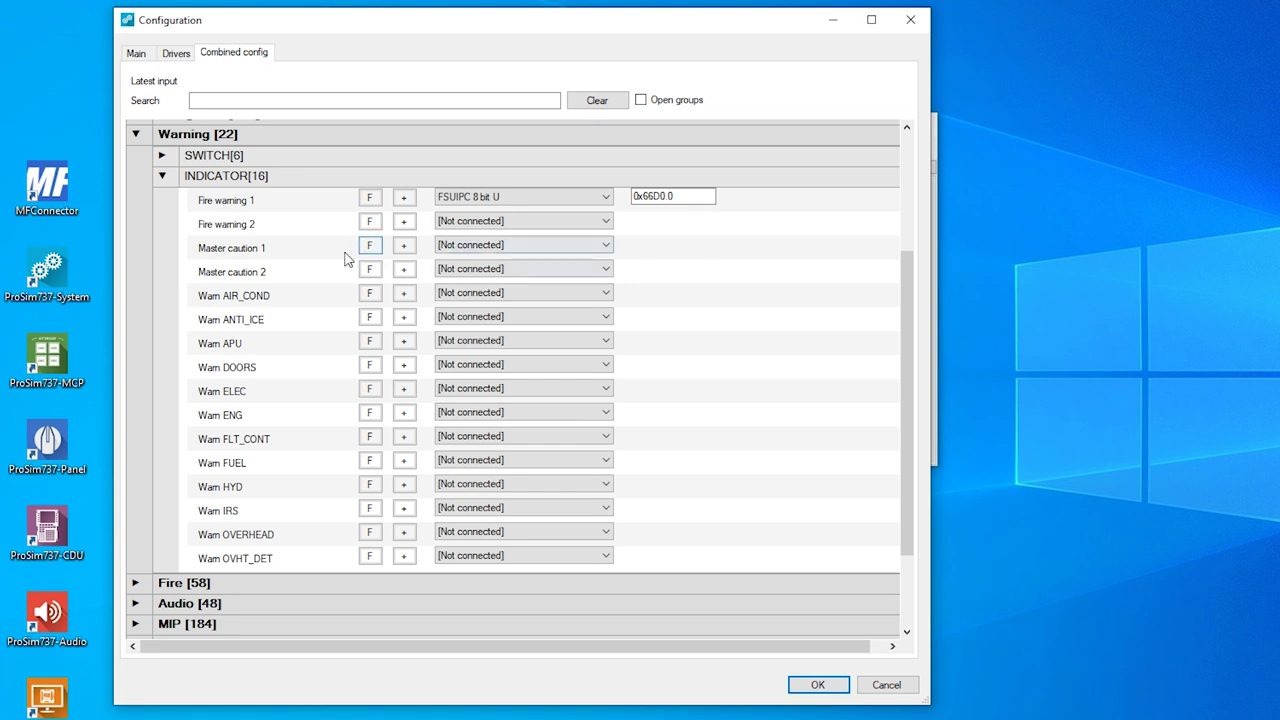
- Connect the Master caution 1 indicator to FSUIPC 8 bit U with offset 0x66D0.1
left_click(473, 250)
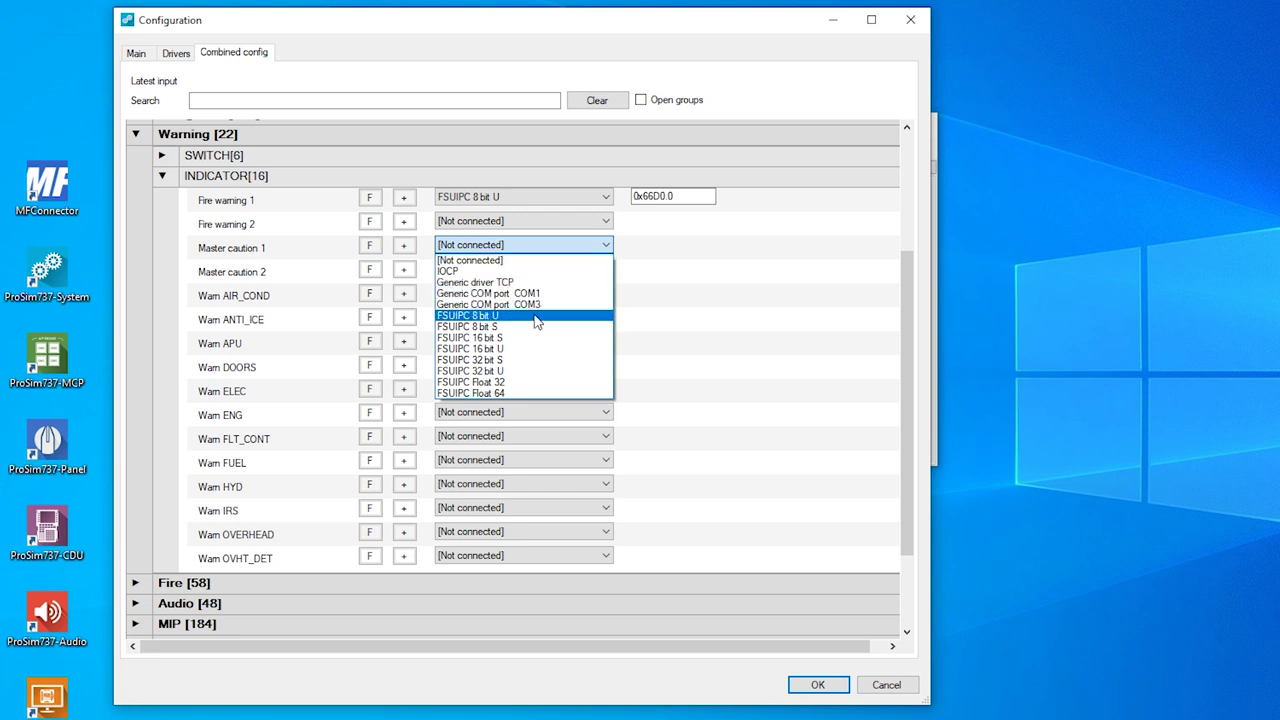
left_click(536, 320)
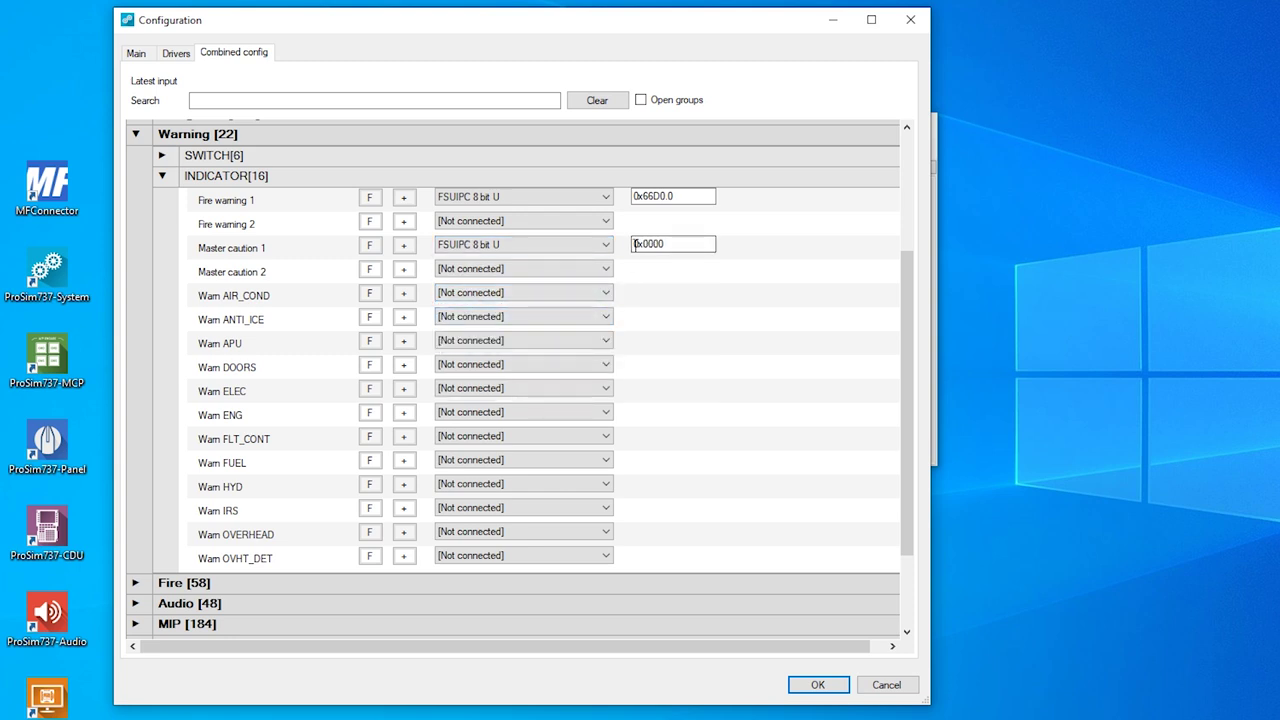
left_click_drag(645, 248, 685, 246)
type("66D0.")
- Connect the Warn ELEC indicator to FSUIPC 8 bit U with offset 0x66D0.2
left_click(474, 390)
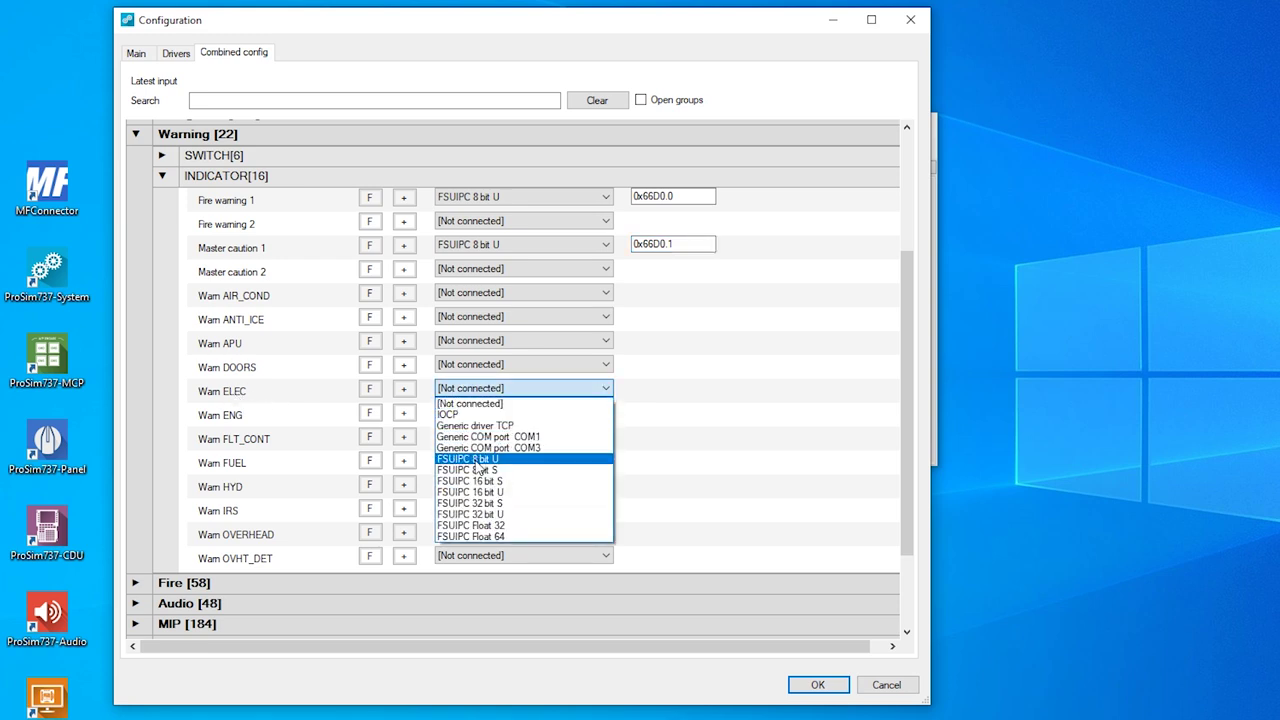
left_click(476, 460)
left_click(650, 392)
left_click_drag(642, 388, 668, 389)
type("66D0")
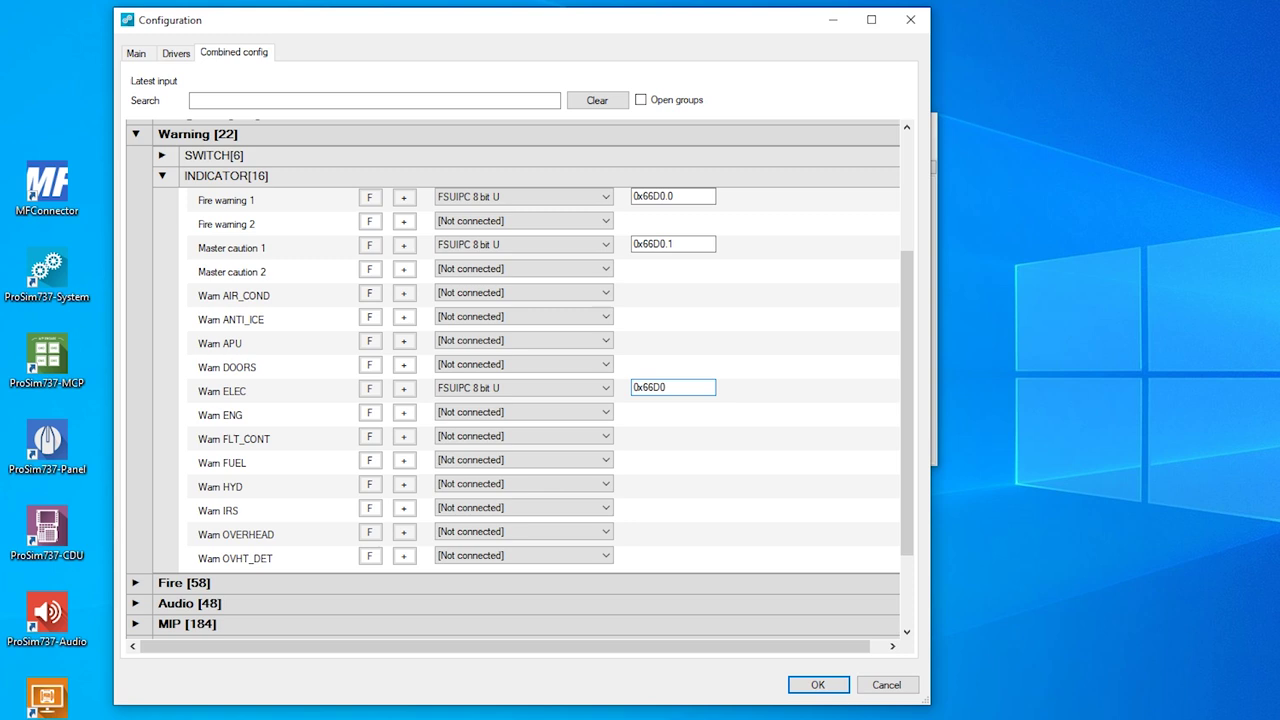
type(".2")
- In the Warning group's switches, connect Fire warning 1 Pushed to FSUIPC 8 bit U with offset 0x66D0.3
left_click(164, 177)
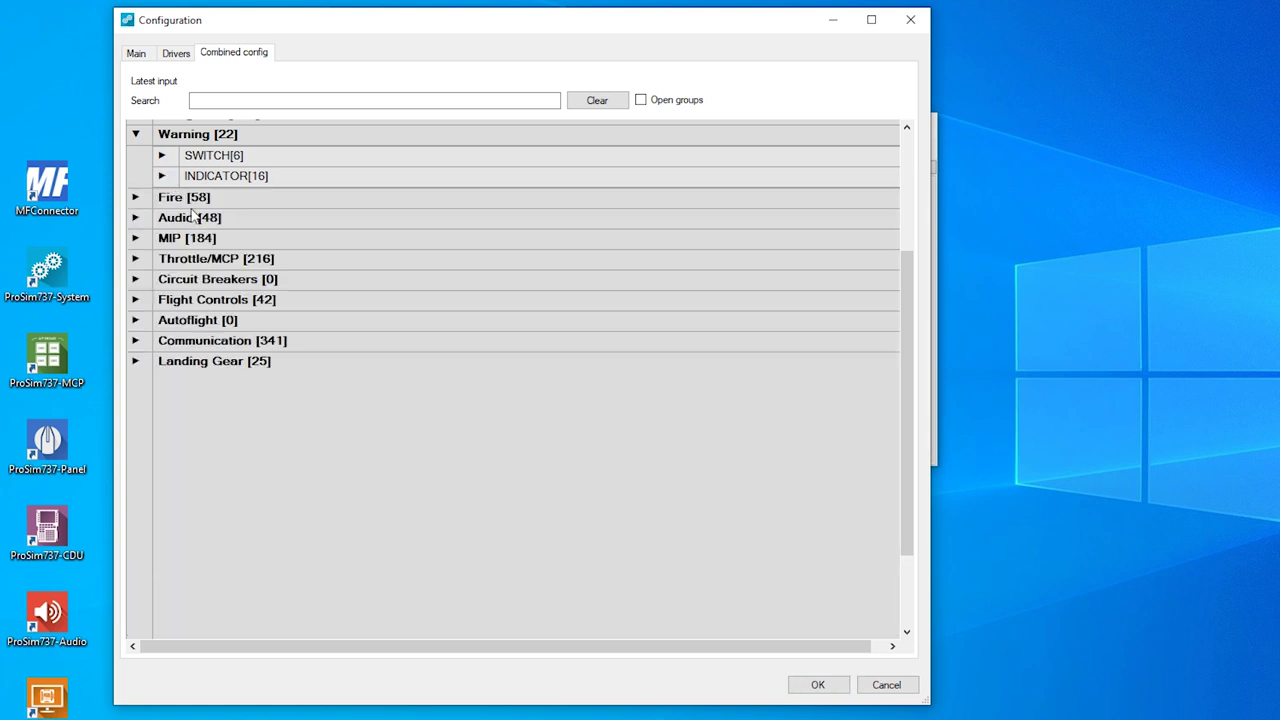
left_click(162, 156)
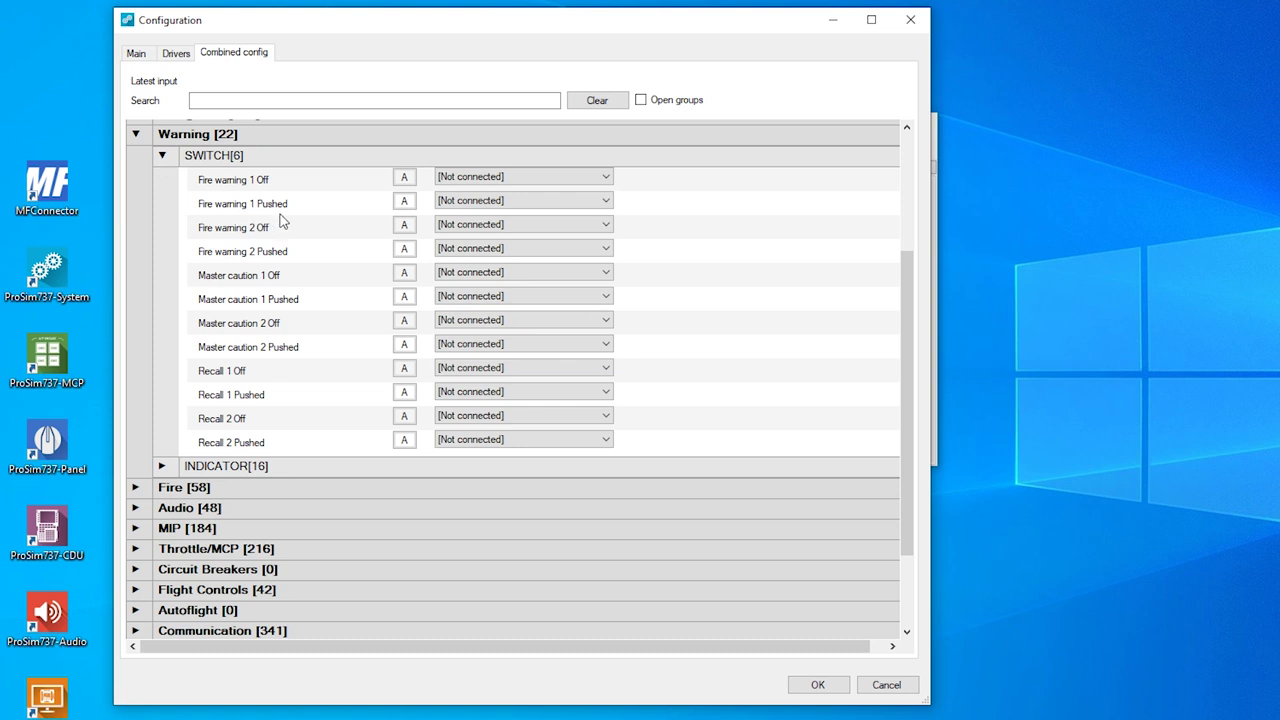
left_click(495, 201)
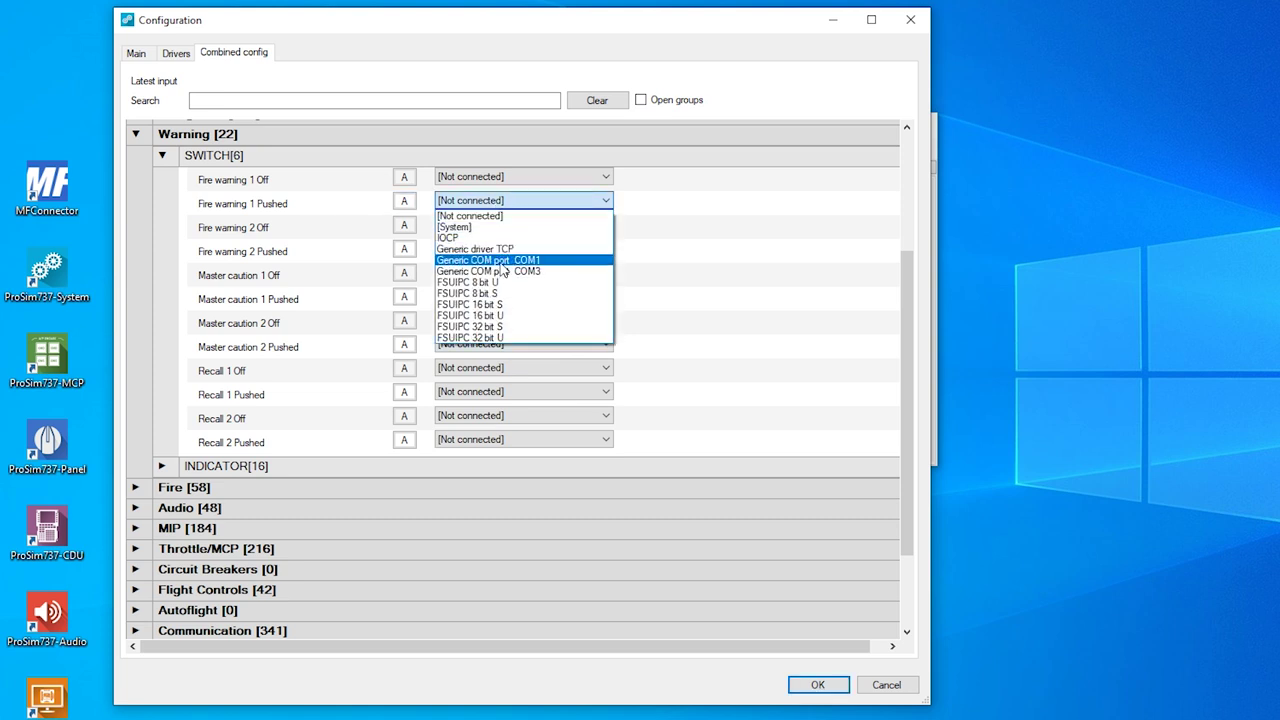
left_click(497, 283)
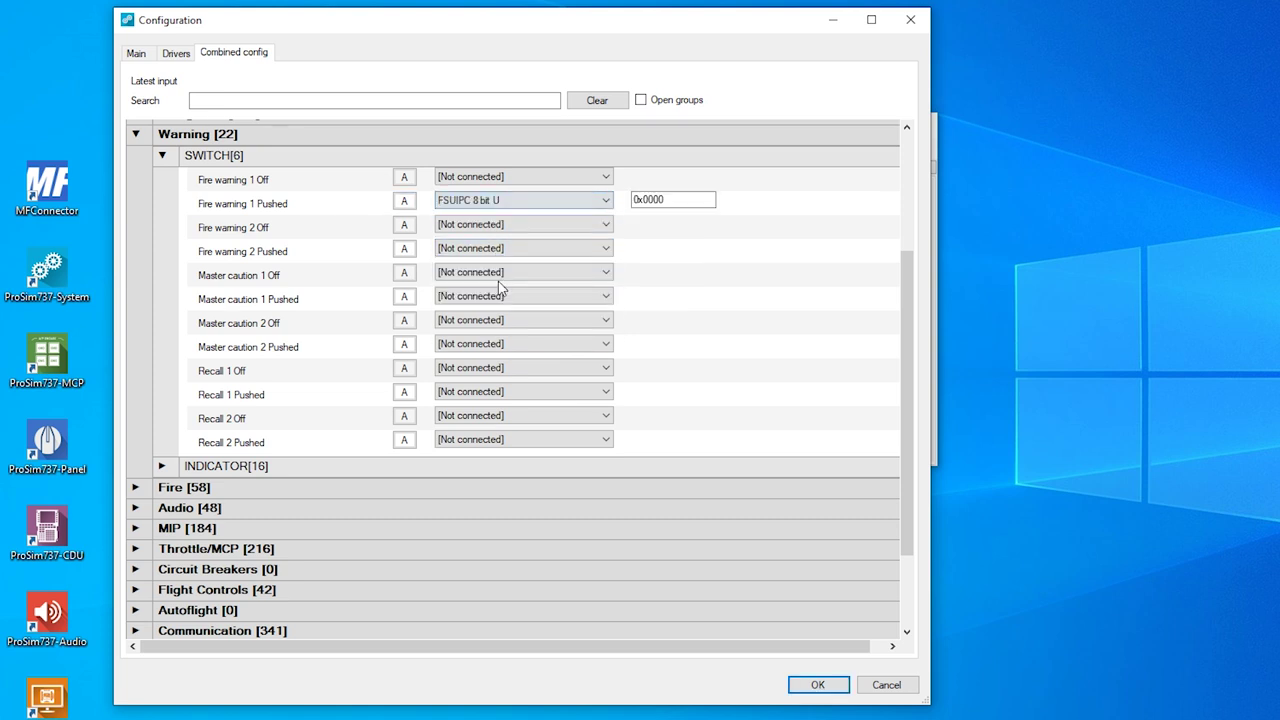
left_click_drag(646, 200, 701, 200)
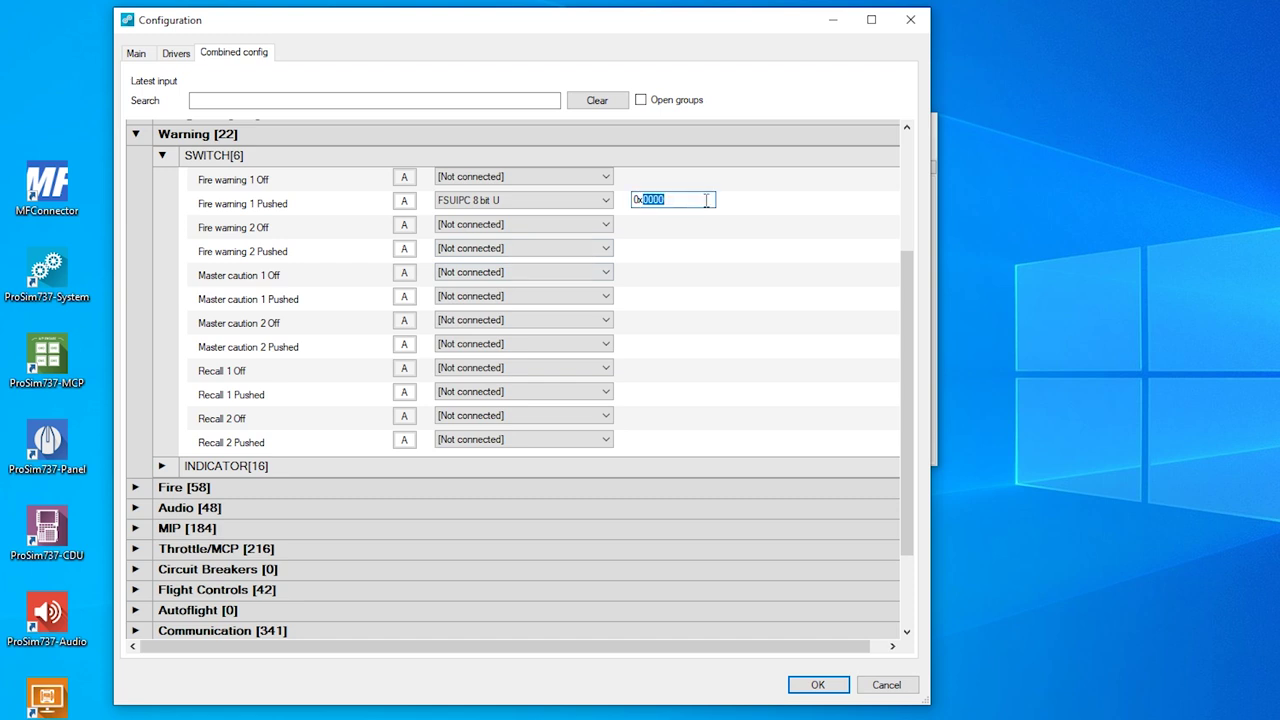
type("66D0.3")
- Connect the Master caution 1 Pushed switch to FSUIPC 8 bit U with offset 0x66D0.4
left_click(489, 302)
left_click(490, 384)
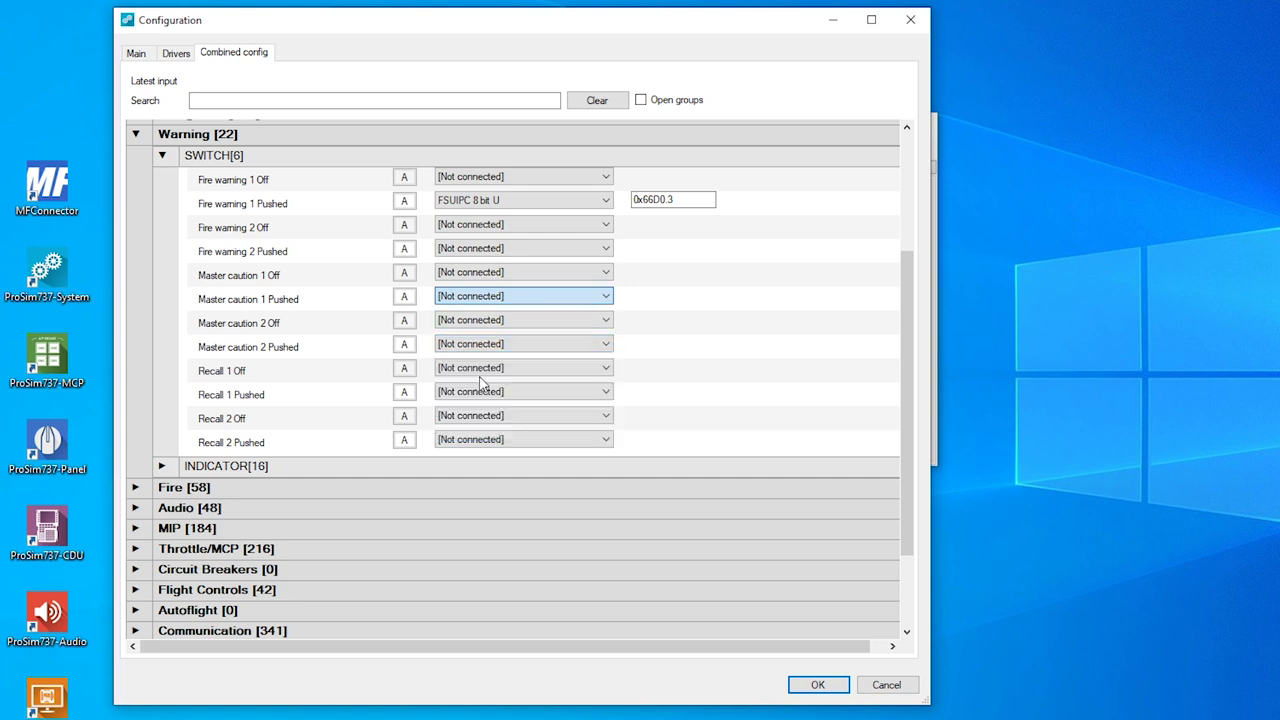
left_click_drag(645, 294, 714, 300)
type("66D0.")
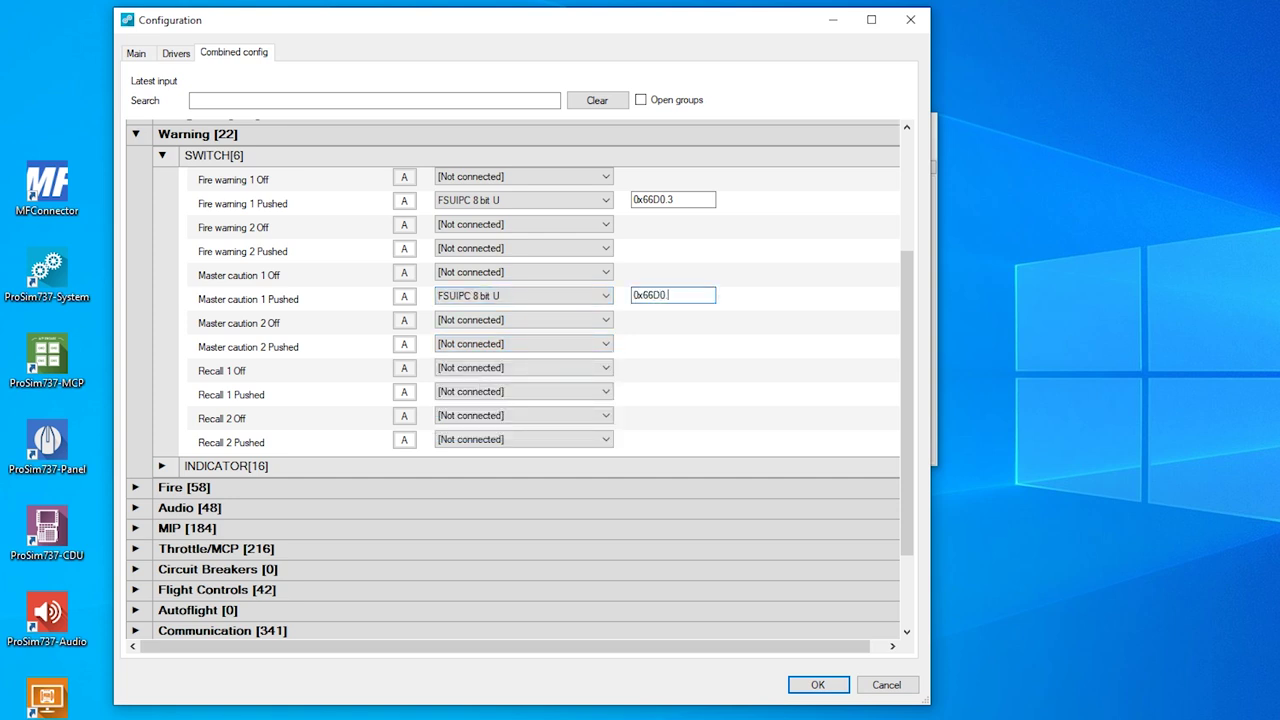
type("4")
- Connect the Recall 1 Pushed switch to FSUIPC 8 bit U and enter an offset starting with 0x66D
left_click(489, 393)
left_click(470, 473)
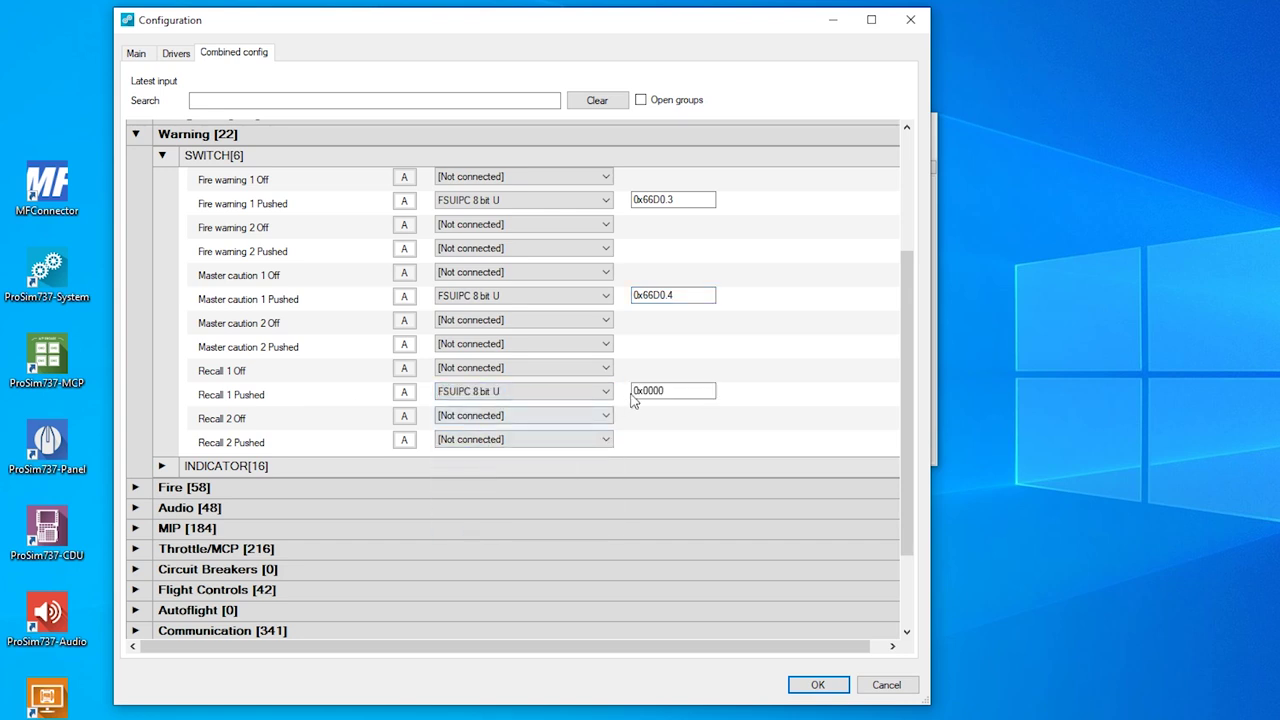
double_click(645, 391)
type("0x66D")
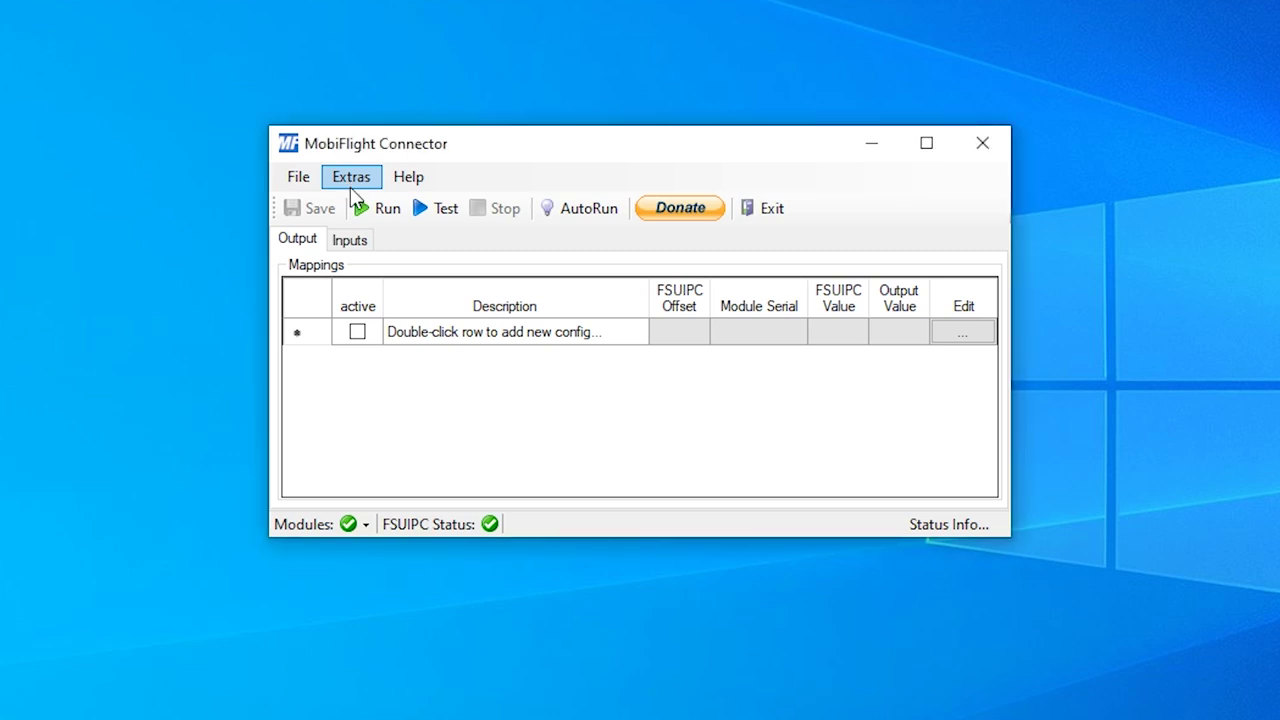
- Switch to MobiFlight Connector, open its settings and choose English as the interface language
left_click(352, 180)
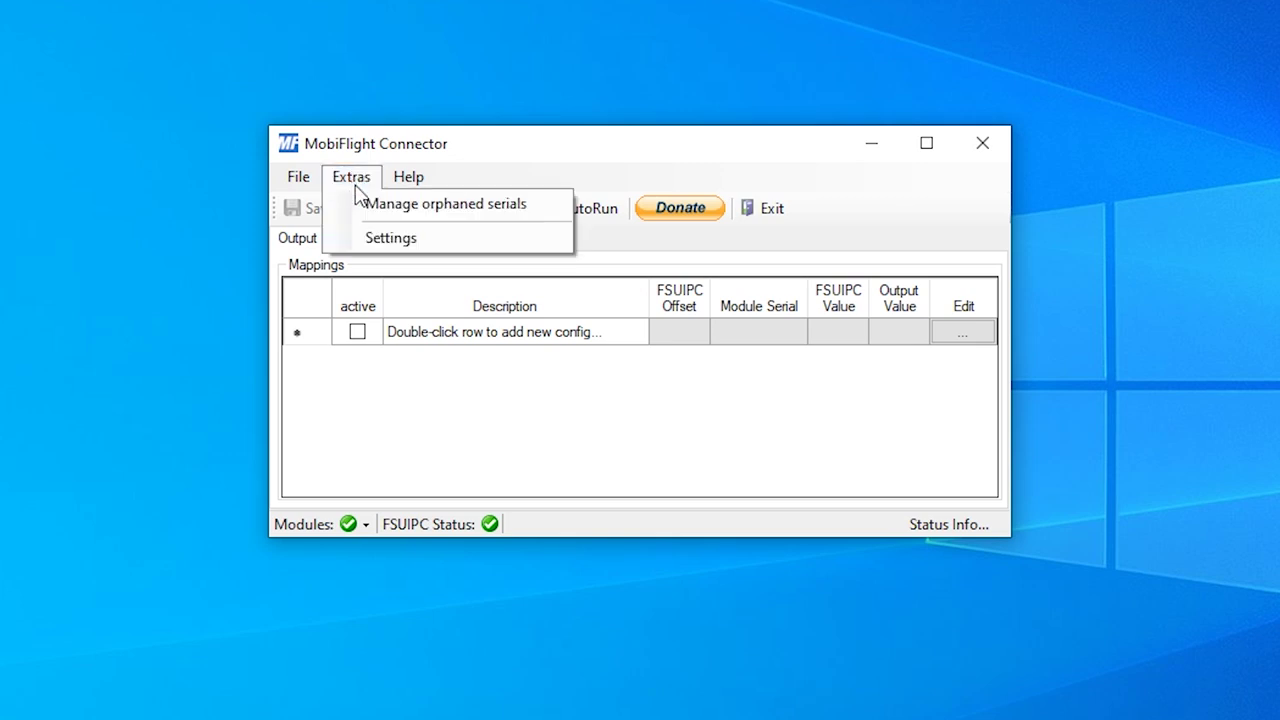
left_click(400, 238)
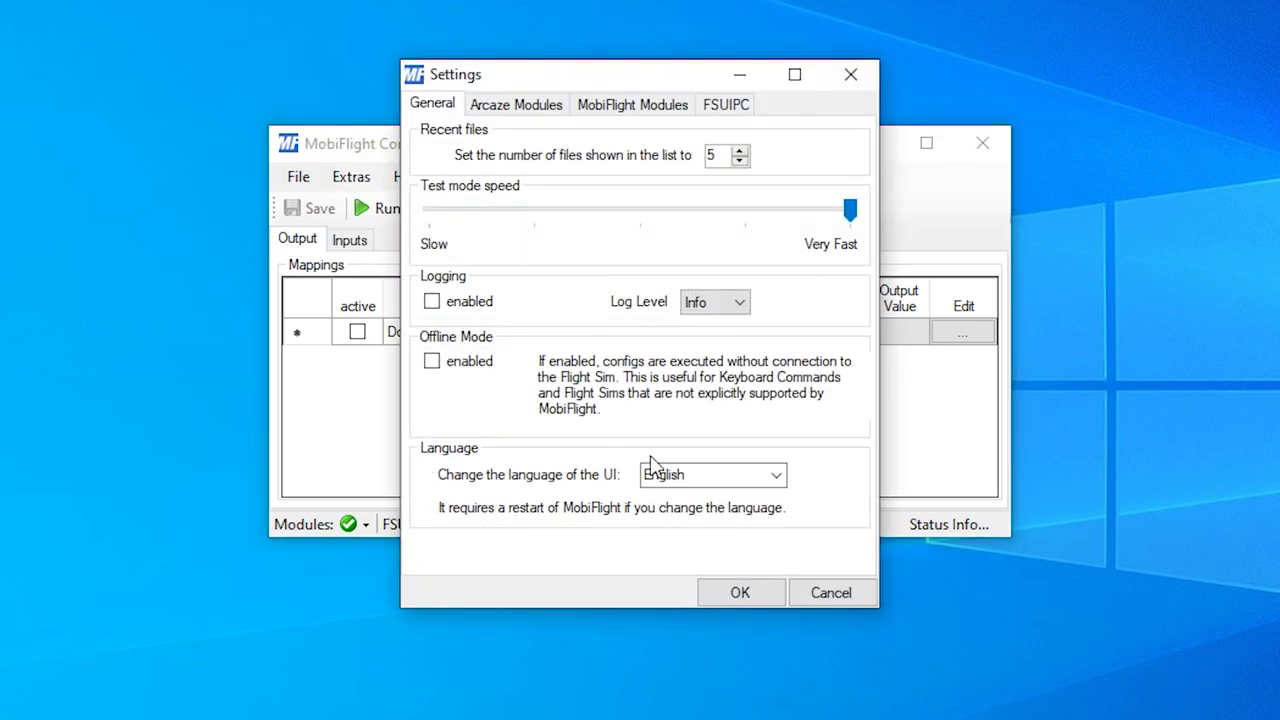
left_click(777, 480)
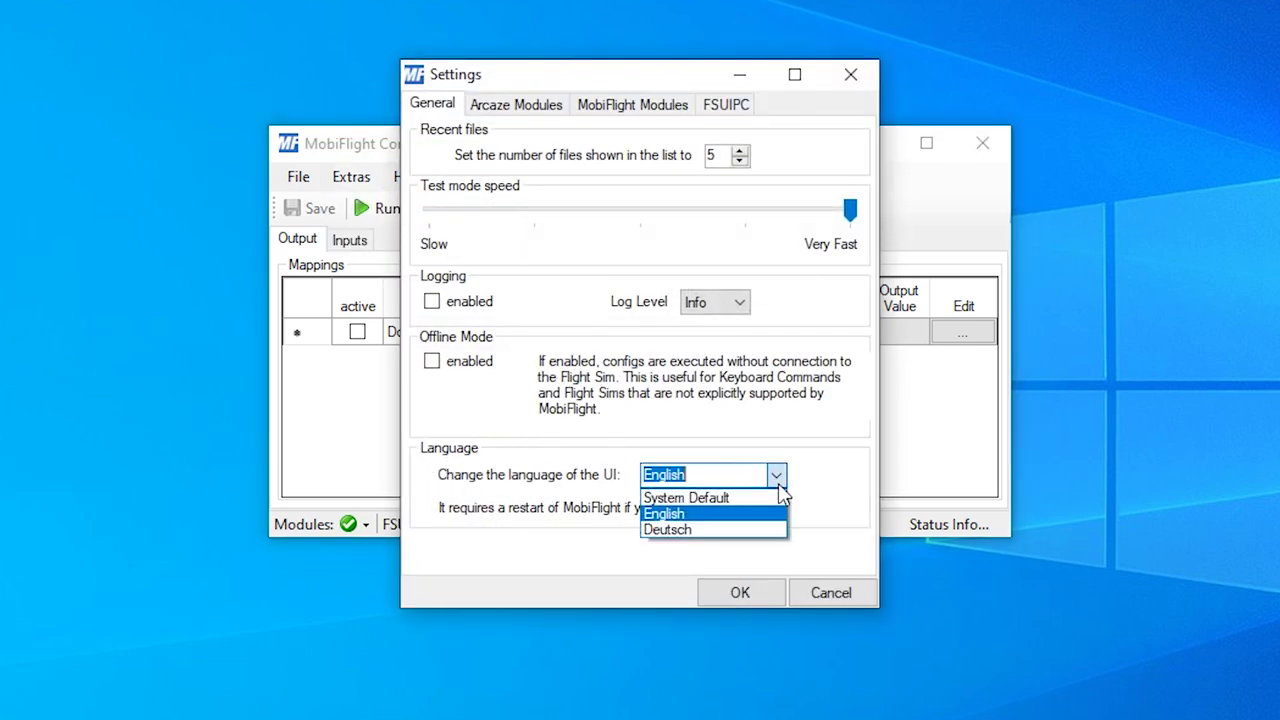
left_click(722, 517)
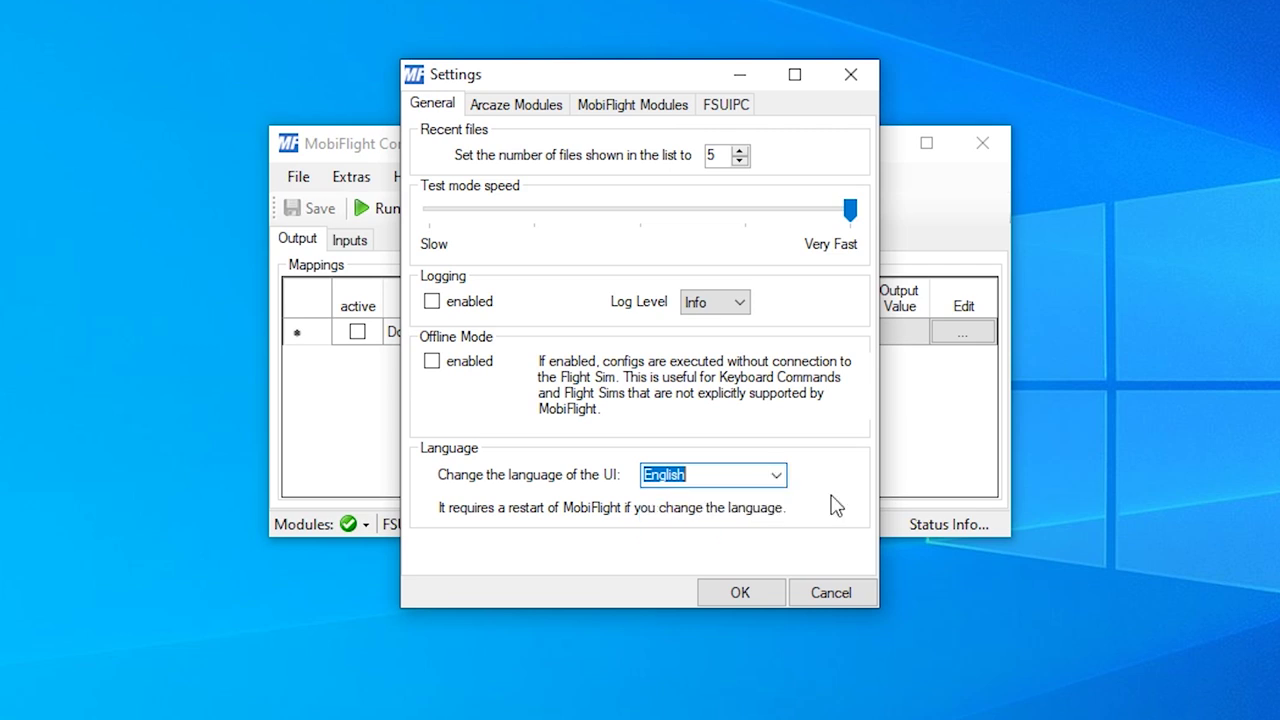
- Add an LED / Output device named CptFw on pin 53 to the MobiFlight 1 module
left_click(632, 106)
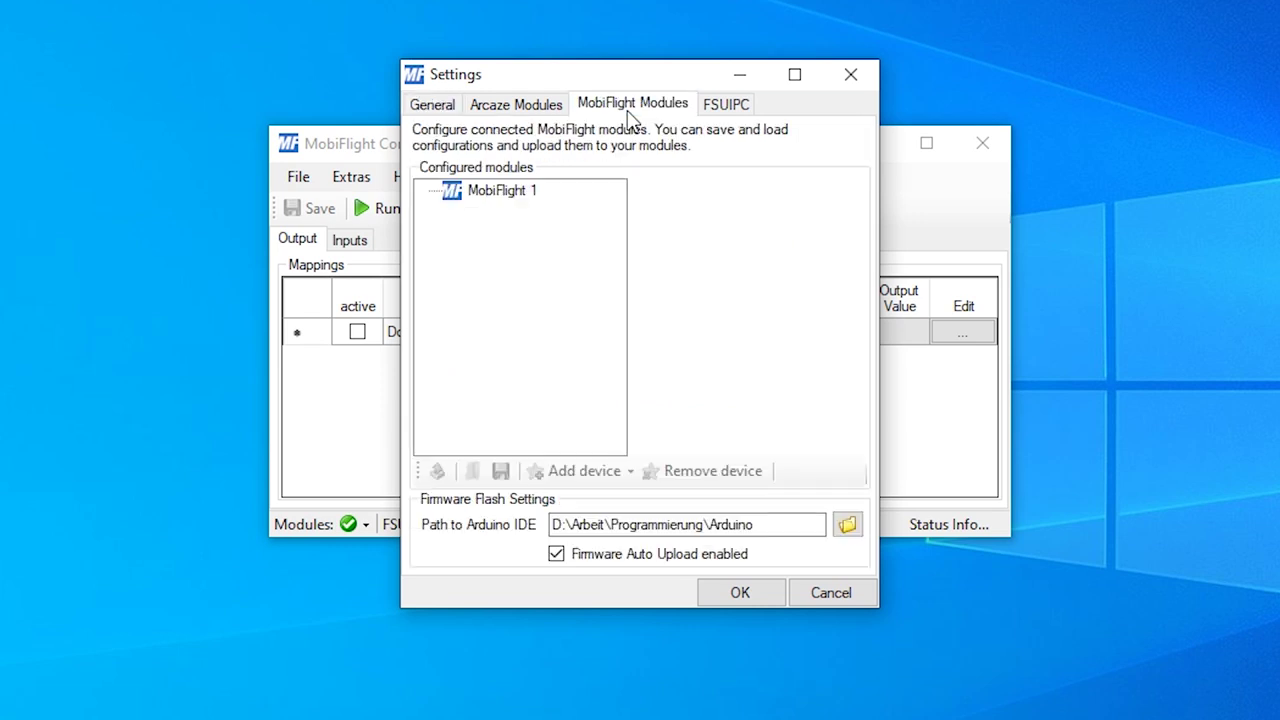
left_click(513, 193)
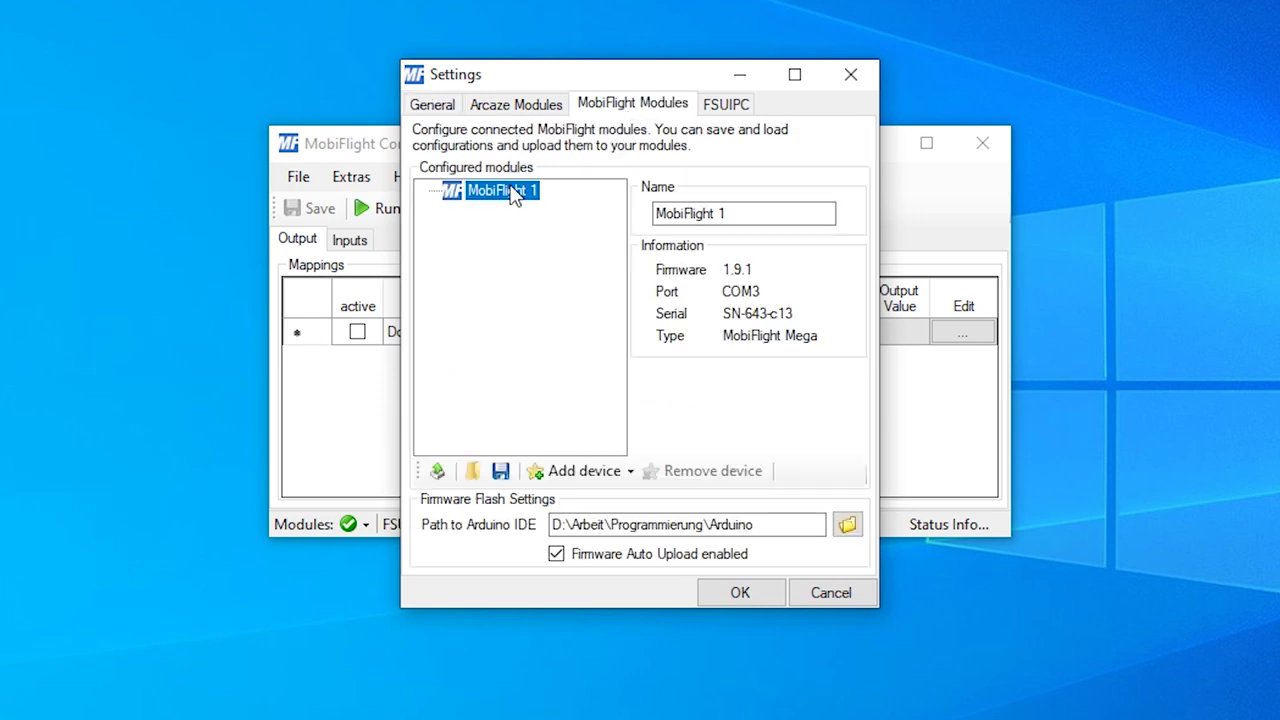
left_click(630, 476)
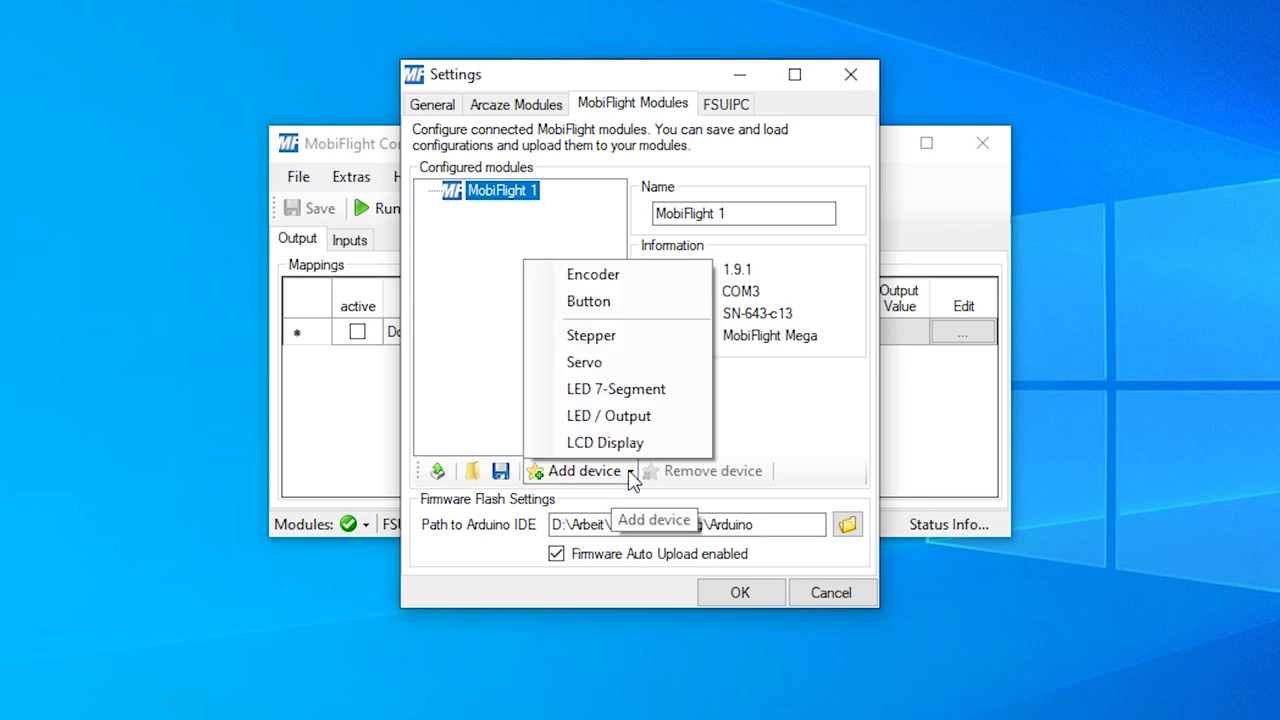
left_click(641, 416)
key("BackSpace")
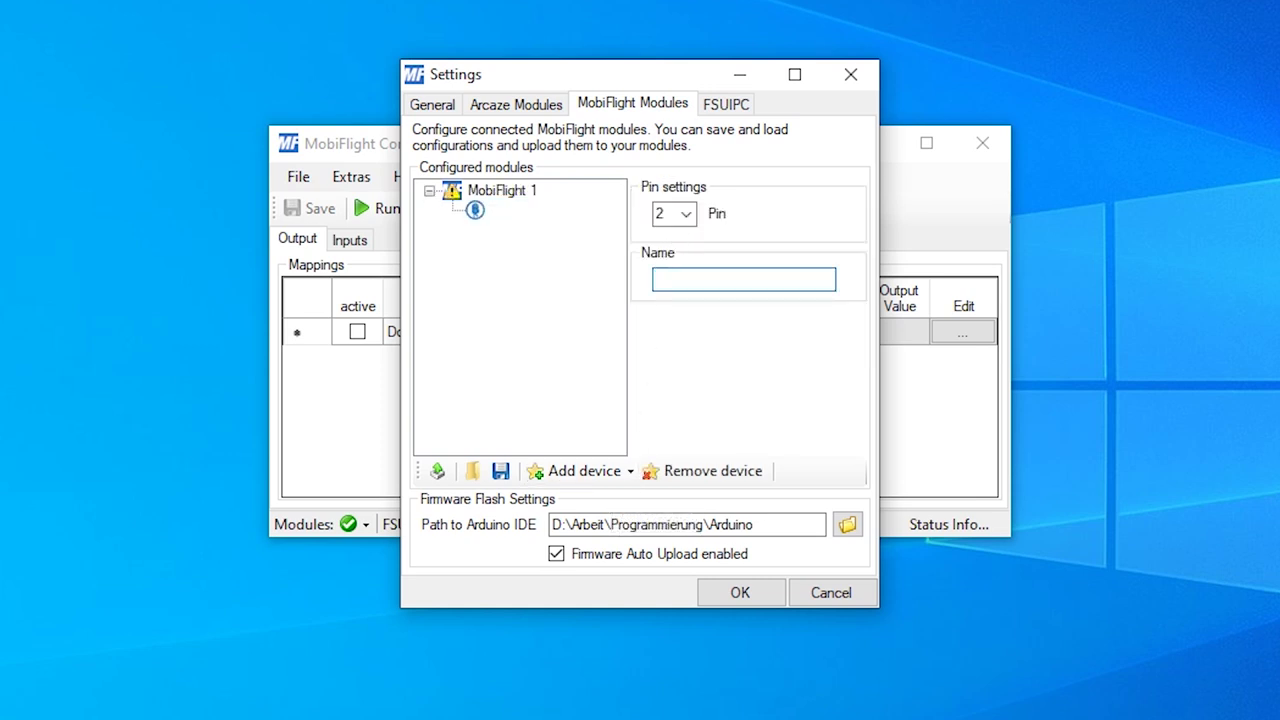
type("CptFw")
left_click(687, 217)
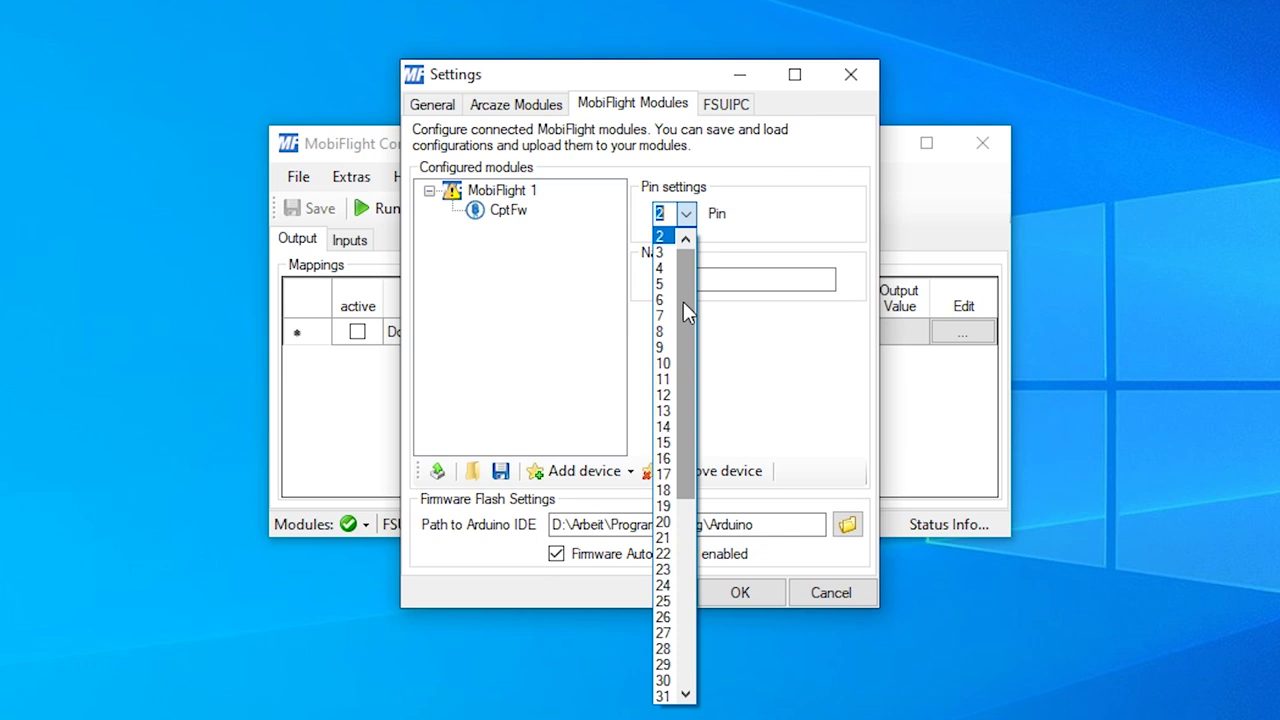
left_click_drag(683, 305, 704, 531)
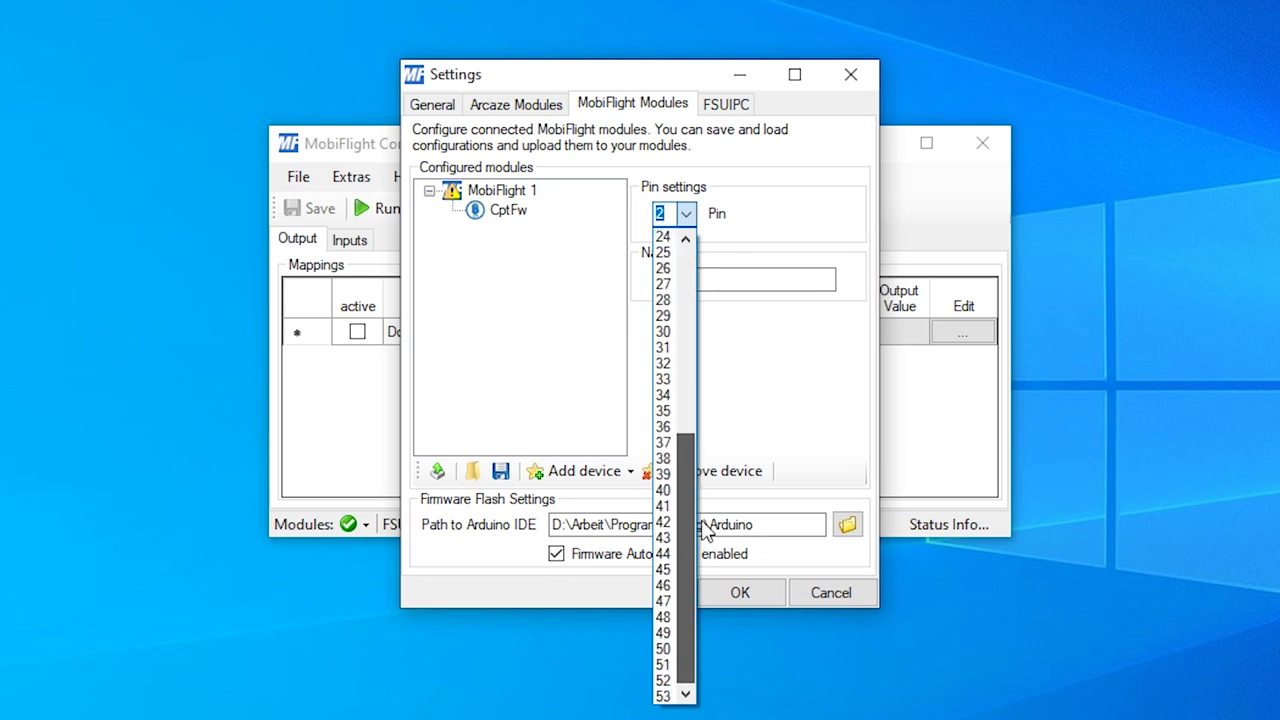
left_click(667, 694)
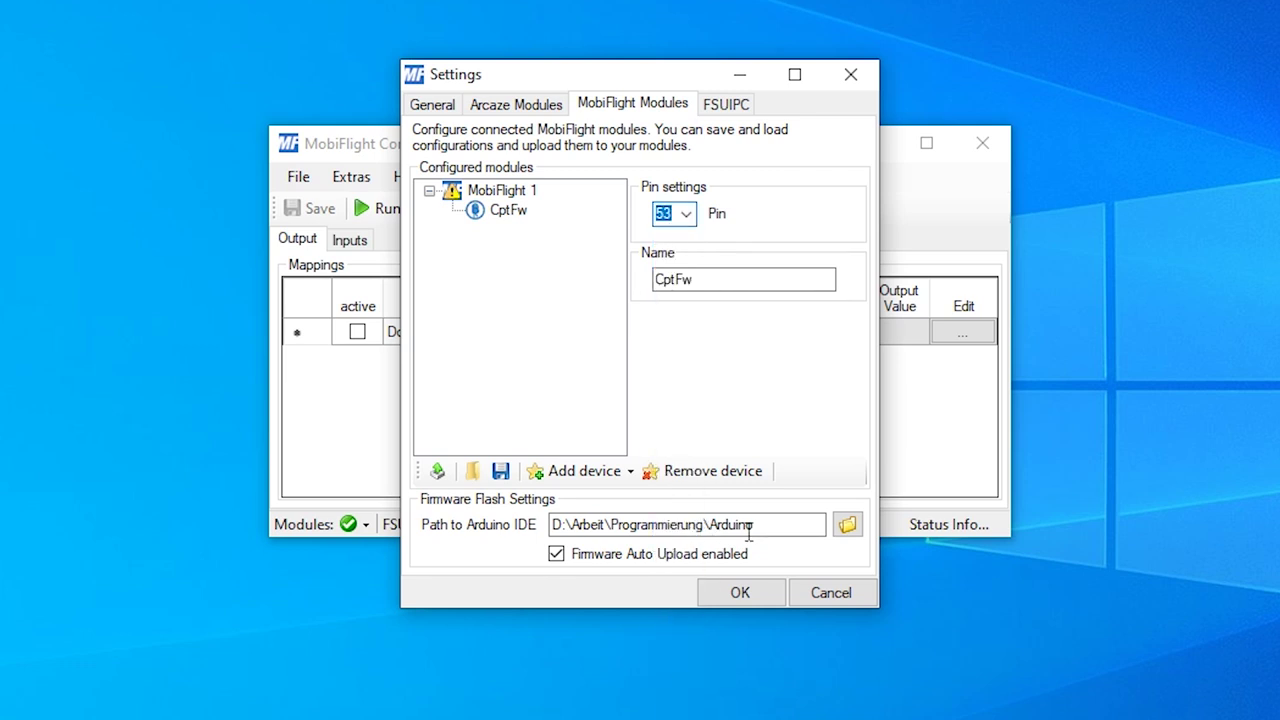
- Add an LED / Output device named CptMc on pin 52 to the MobiFlight 1 module
left_click(633, 471)
left_click(643, 416)
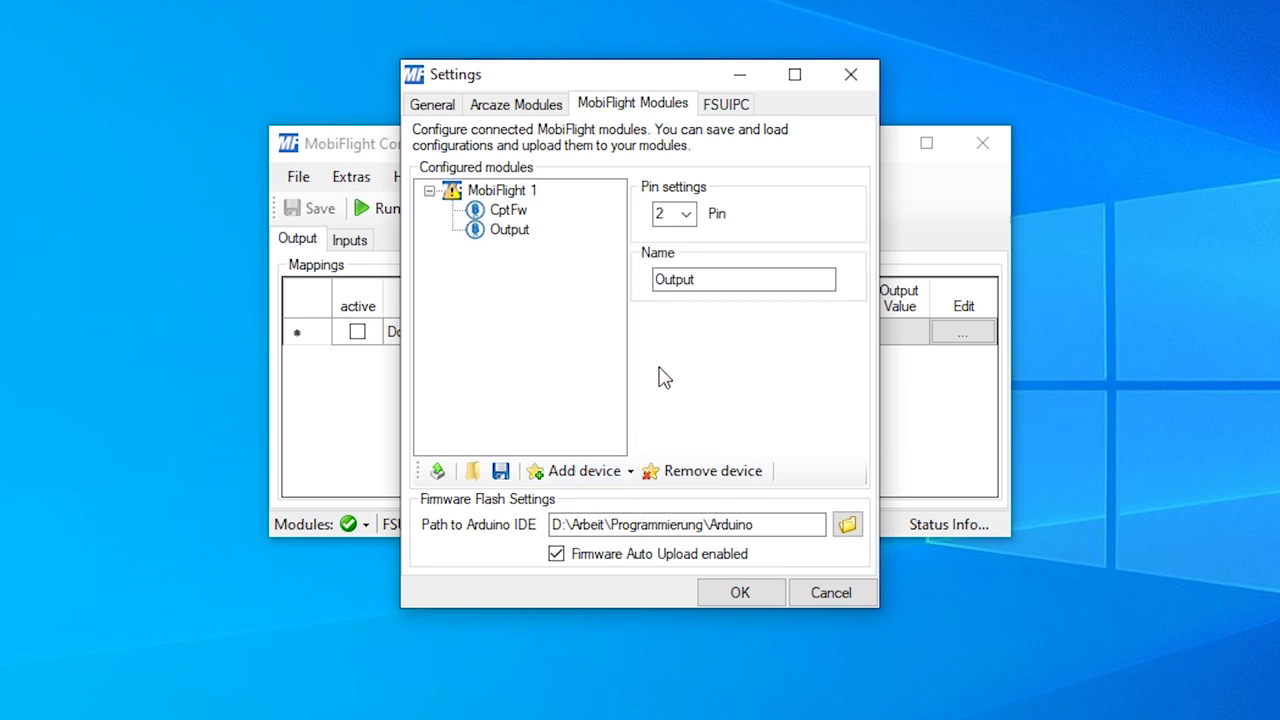
double_click(723, 277)
type("C")
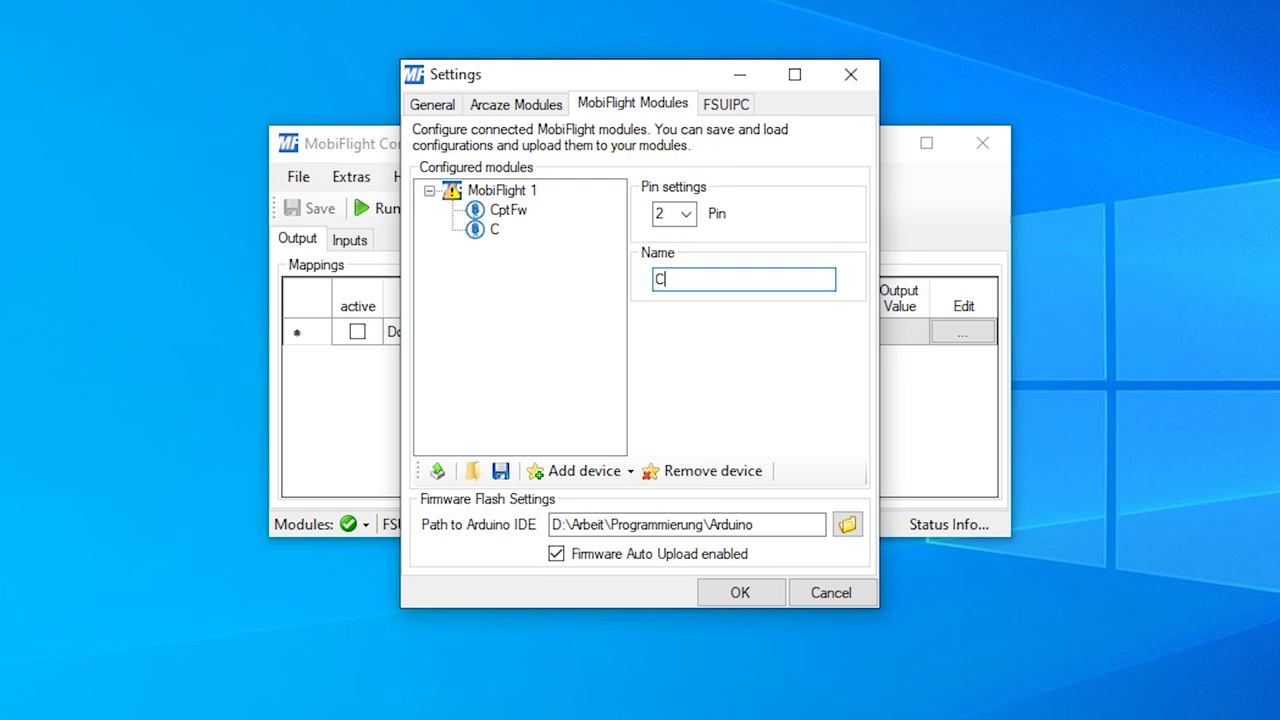
type("ptMc")
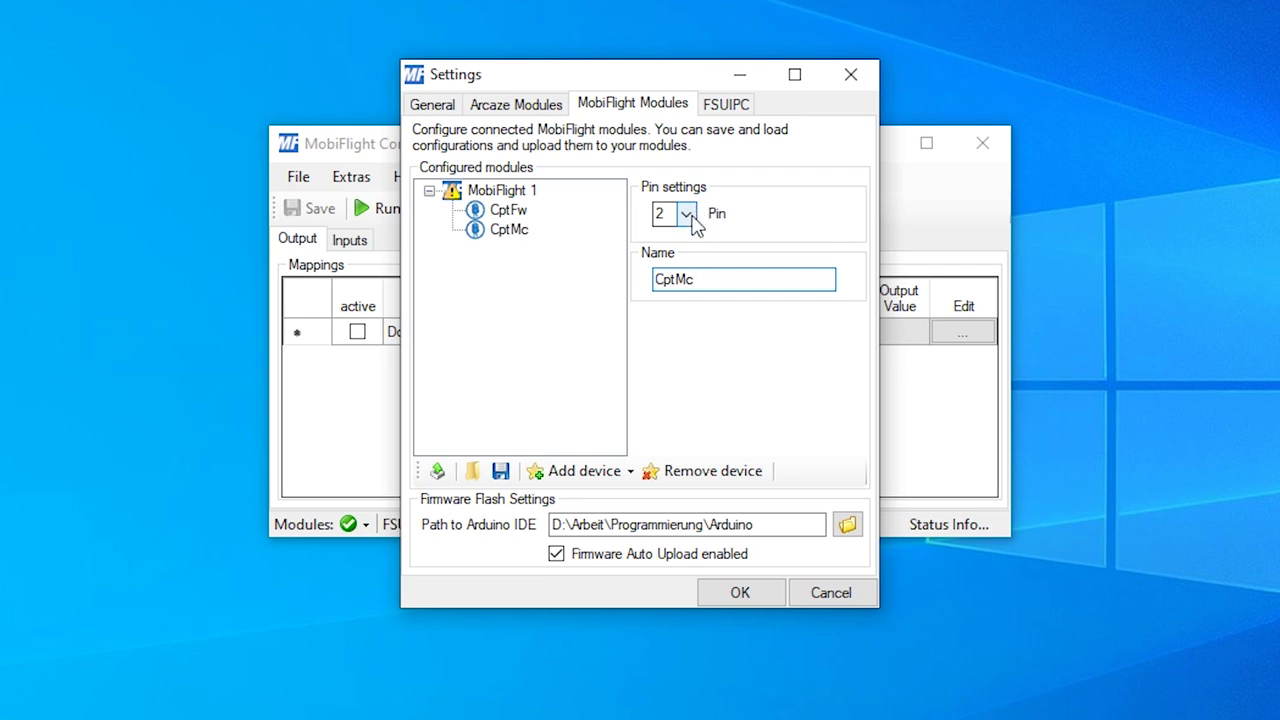
left_click(686, 214)
left_click_drag(694, 337, 666, 677)
left_click(668, 699)
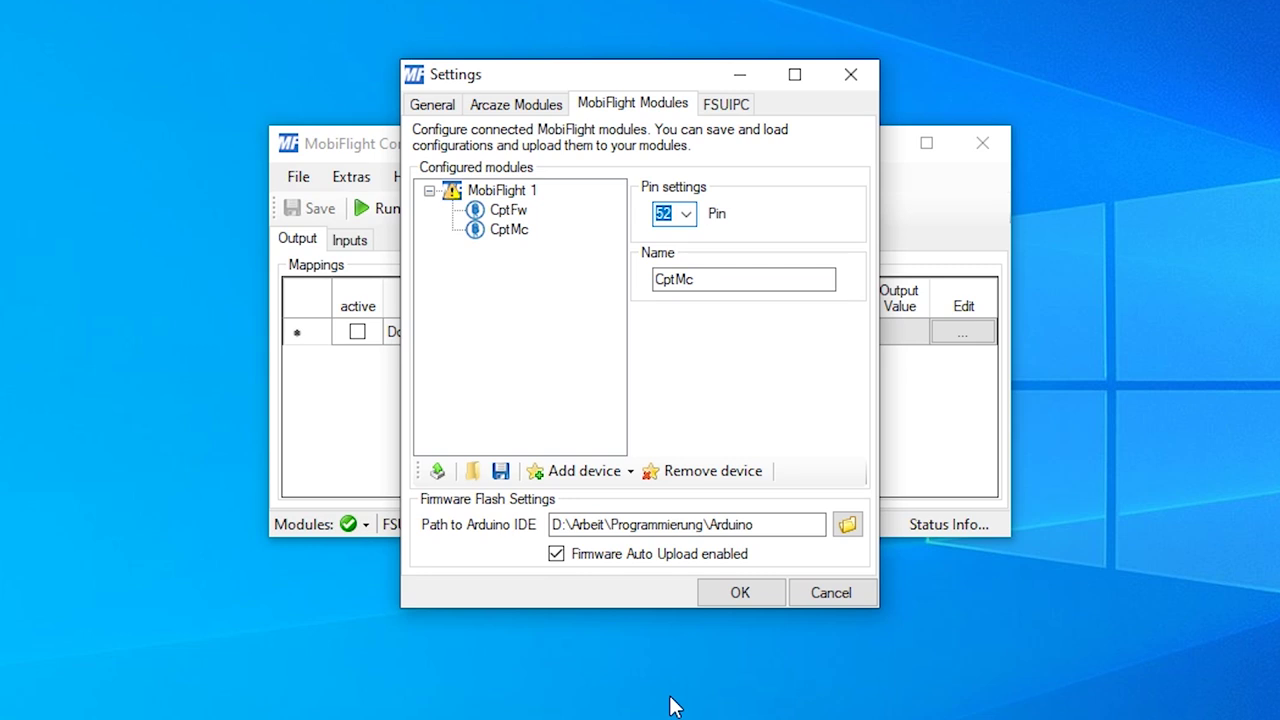
- Add an LED / Output device named CptElec on pin 49 to the MobiFlight 1 module
left_click(630, 472)
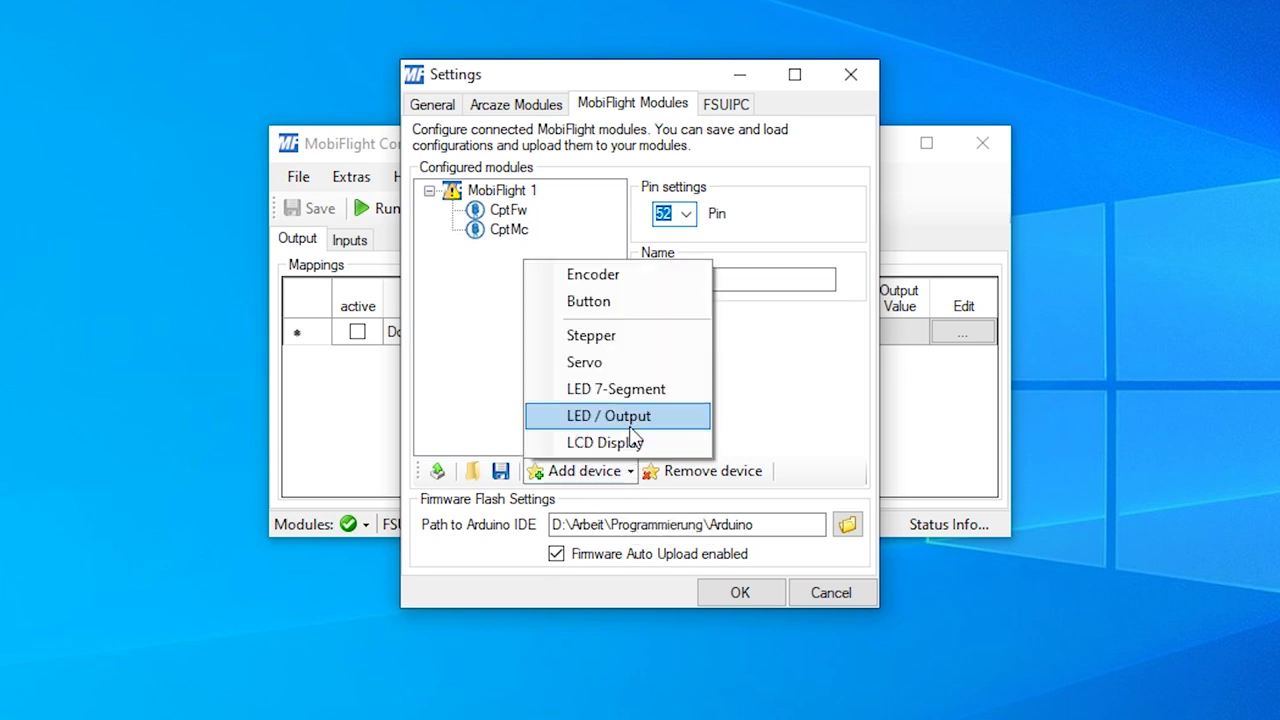
left_click(635, 433)
left_click_drag(729, 280, 608, 284)
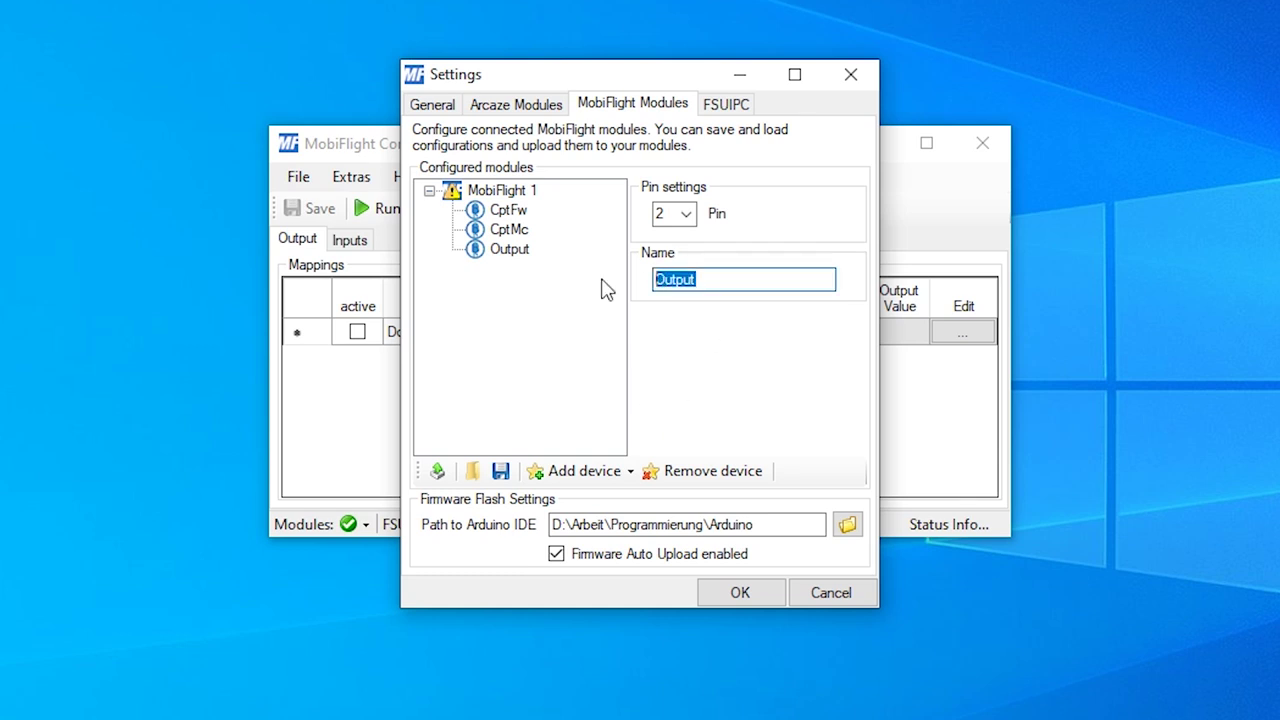
type("C")
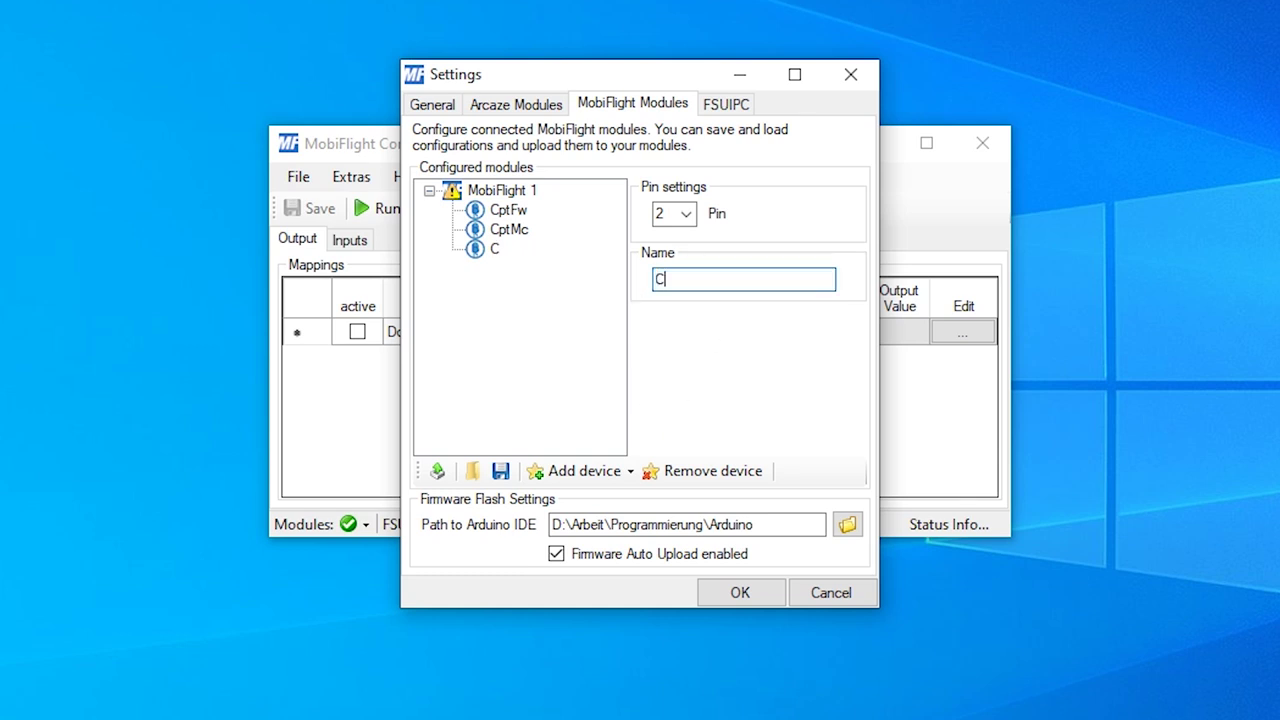
type("ptElec")
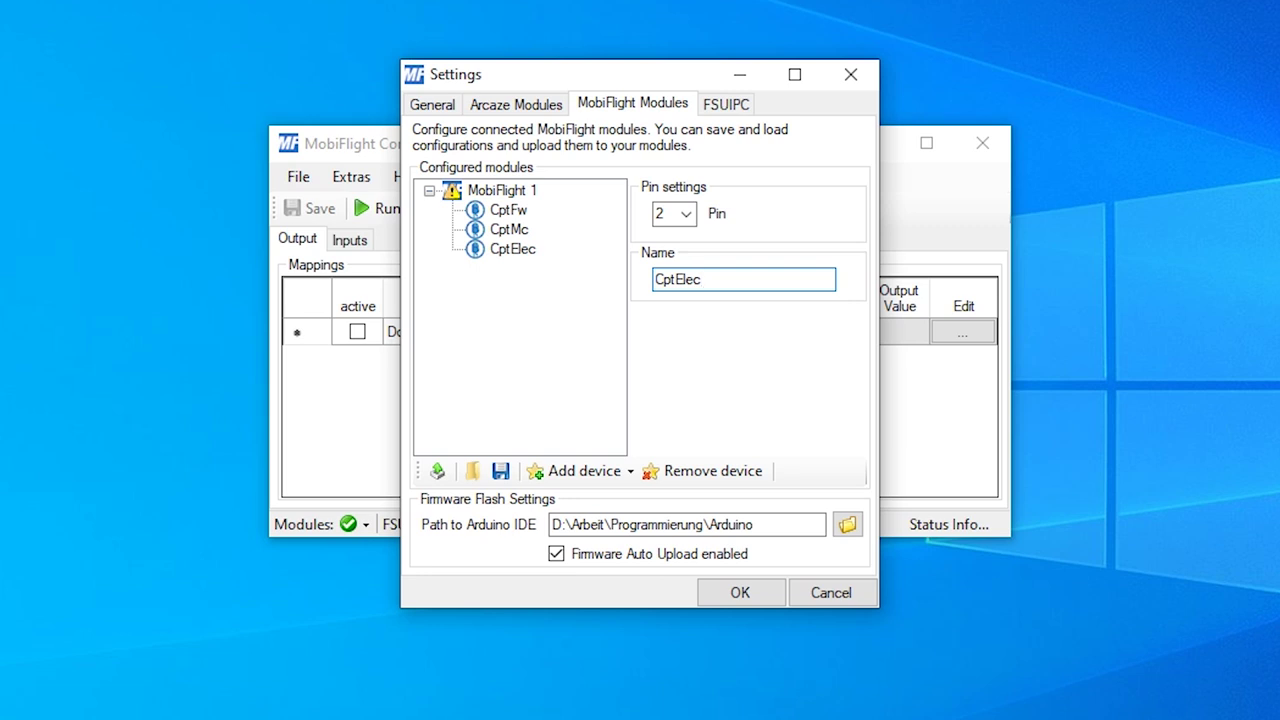
left_click(686, 214)
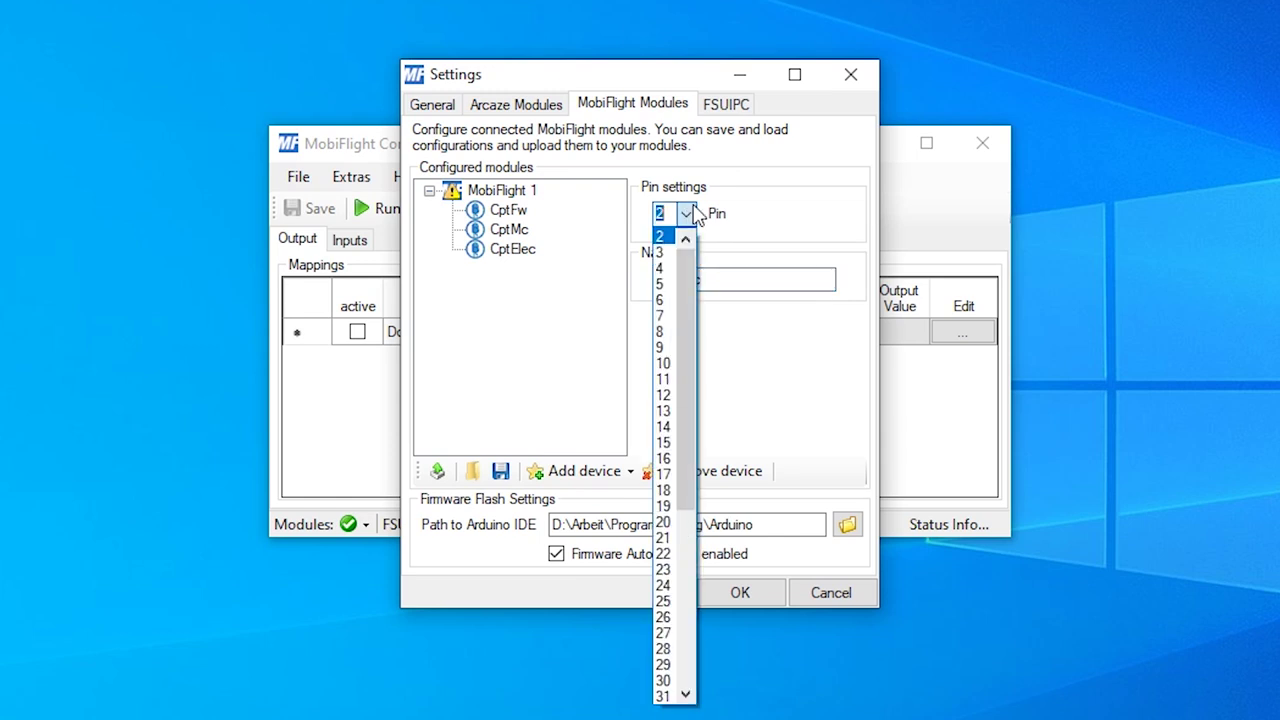
scroll(690, 530, "down", 4)
scroll(690, 527, "down", 3)
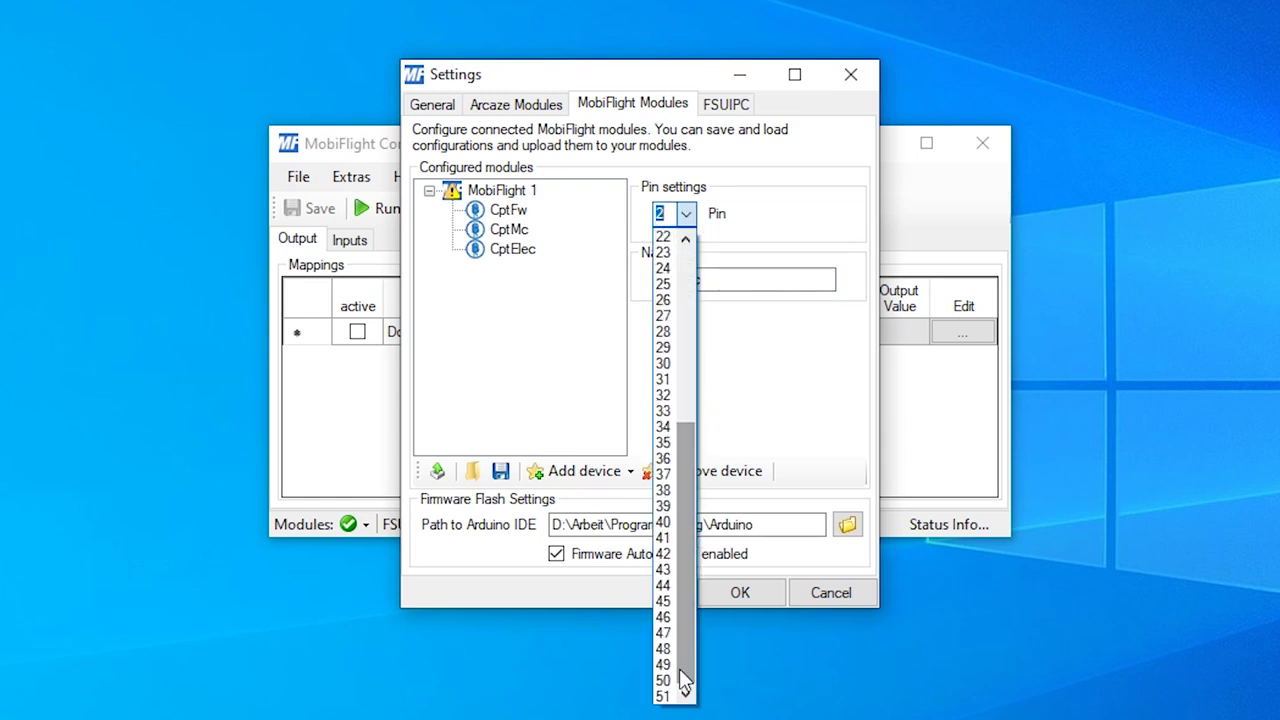
left_click(675, 662)
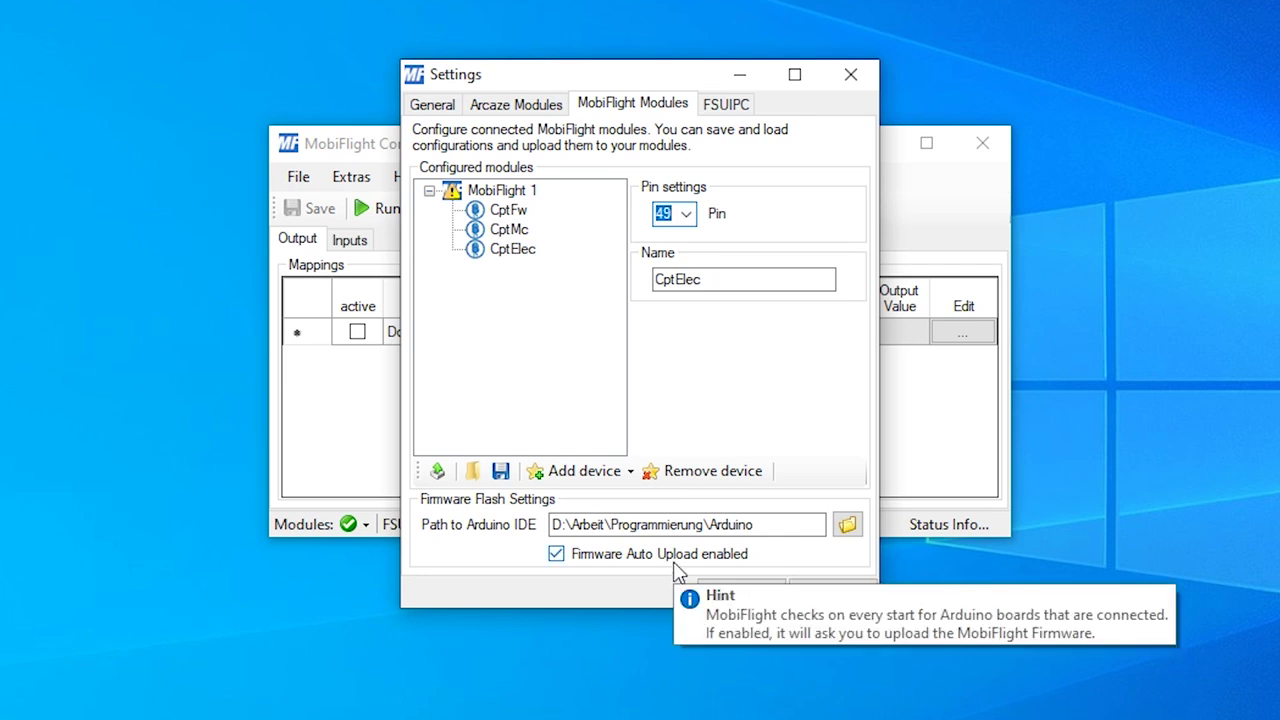
- Add a Button device named CptFb on pin 51 to the MobiFlight 1 module
left_click(631, 477)
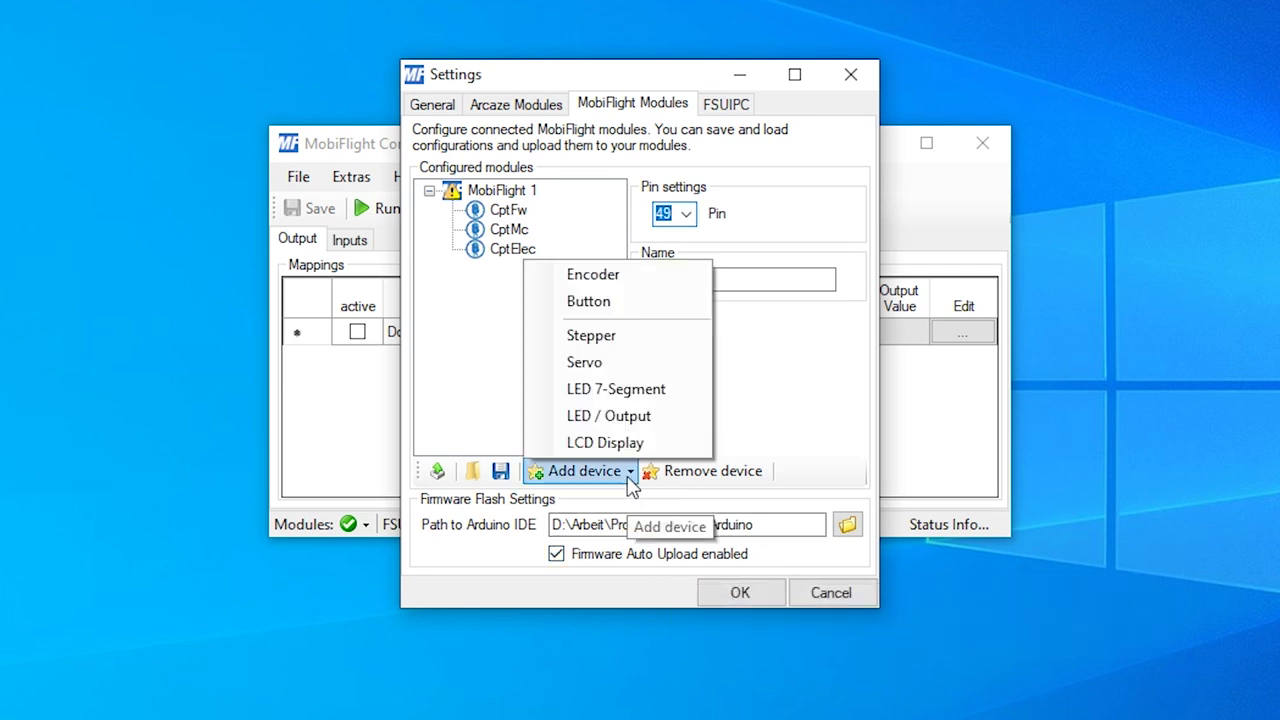
left_click(613, 296)
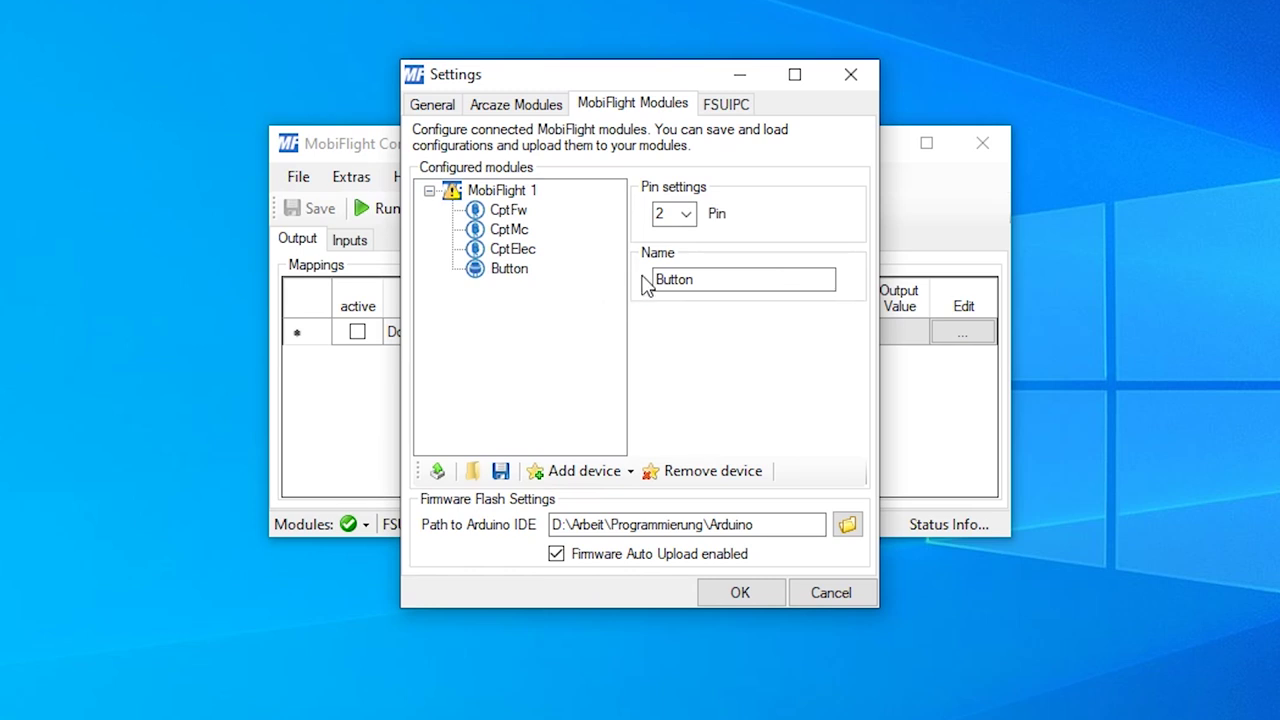
double_click(734, 278)
key("BackSpace")
type("Cp")
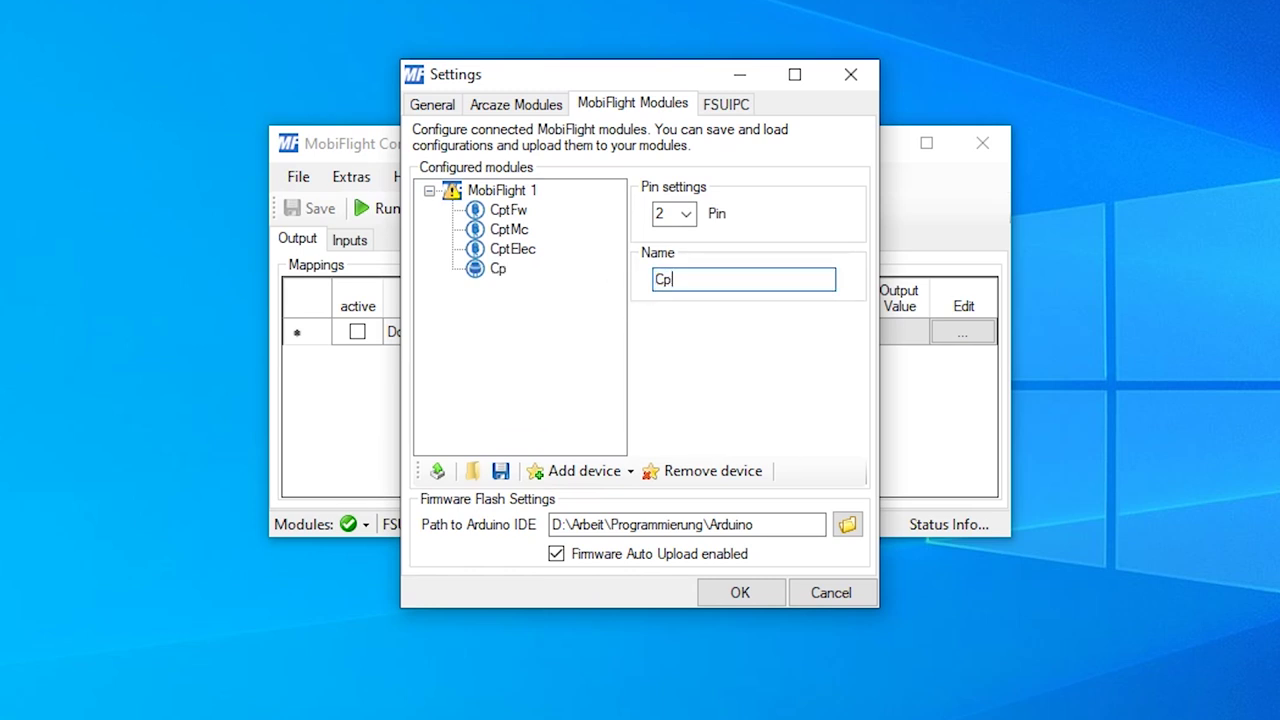
type("tFb")
left_click(688, 228)
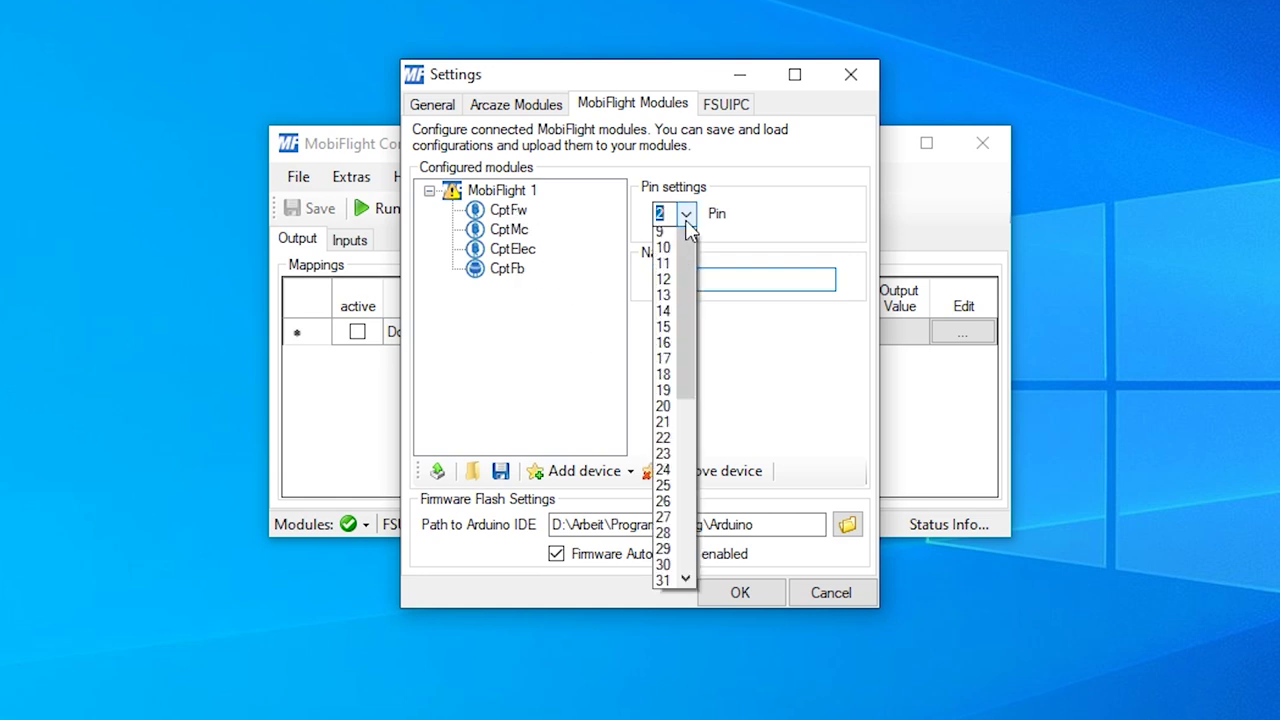
left_click_drag(679, 285, 700, 594)
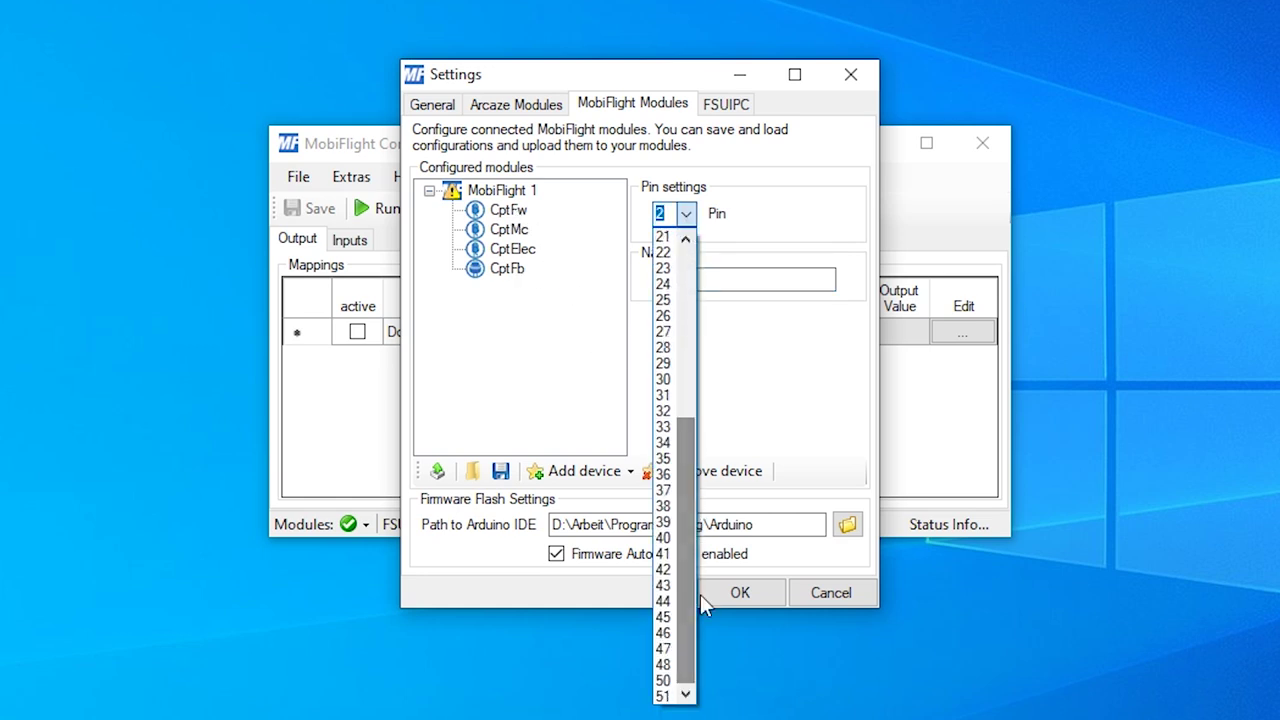
left_click(672, 690)
- Add a Button device named CptMb on pin 50 to the MobiFlight 1 module
left_click(590, 471)
left_click(580, 302)
left_click_drag(700, 280, 603, 286)
type("Cp")
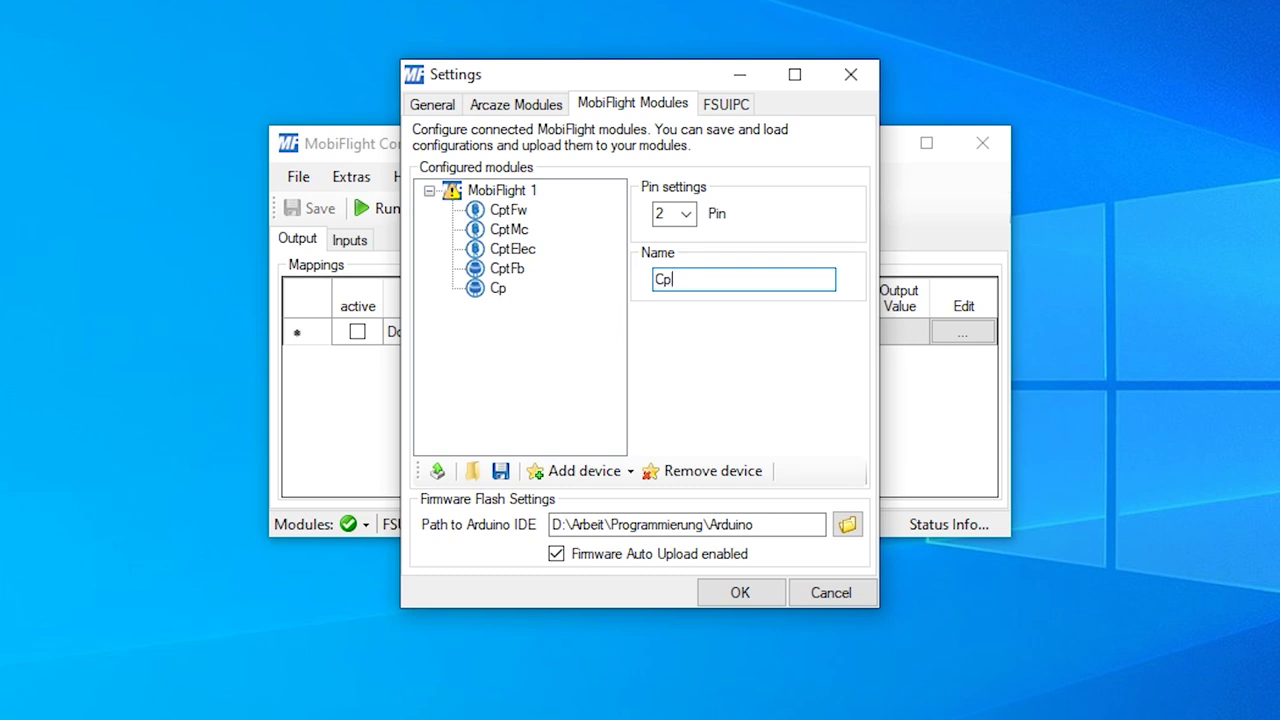
type("tMb")
left_click(689, 215)
scroll(678, 322, "down", 6)
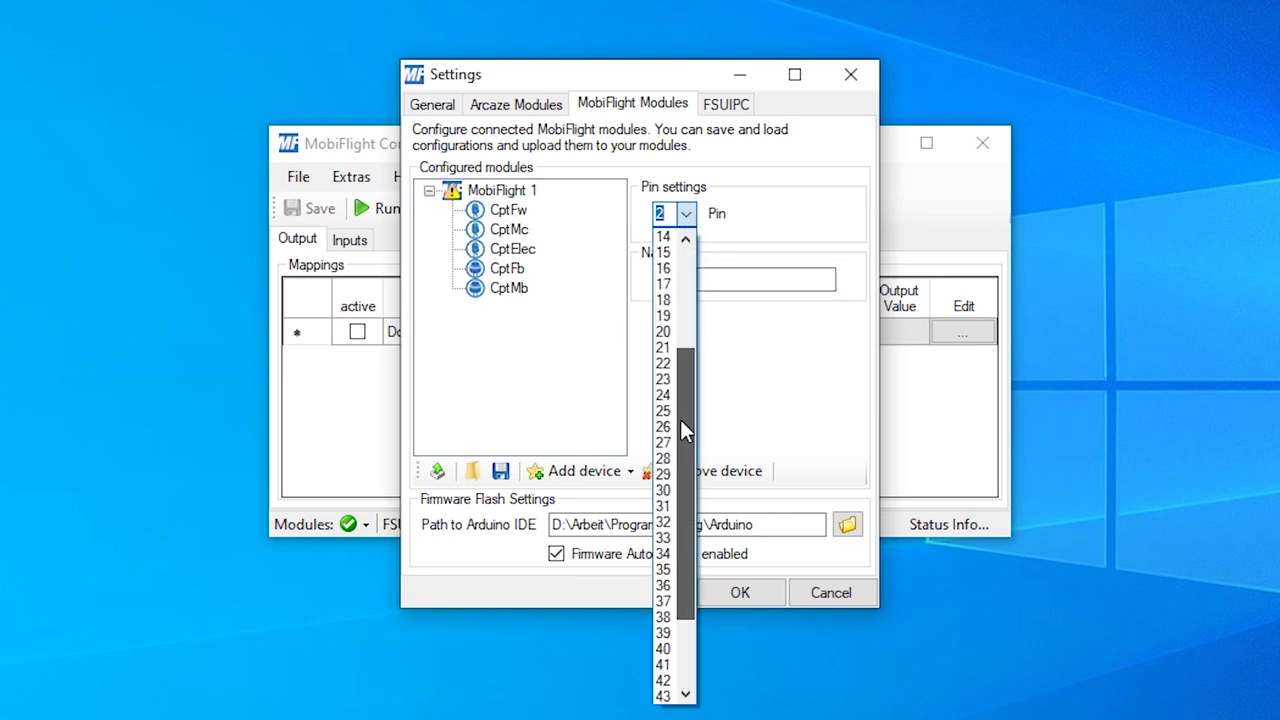
scroll(680, 601, "down", 1)
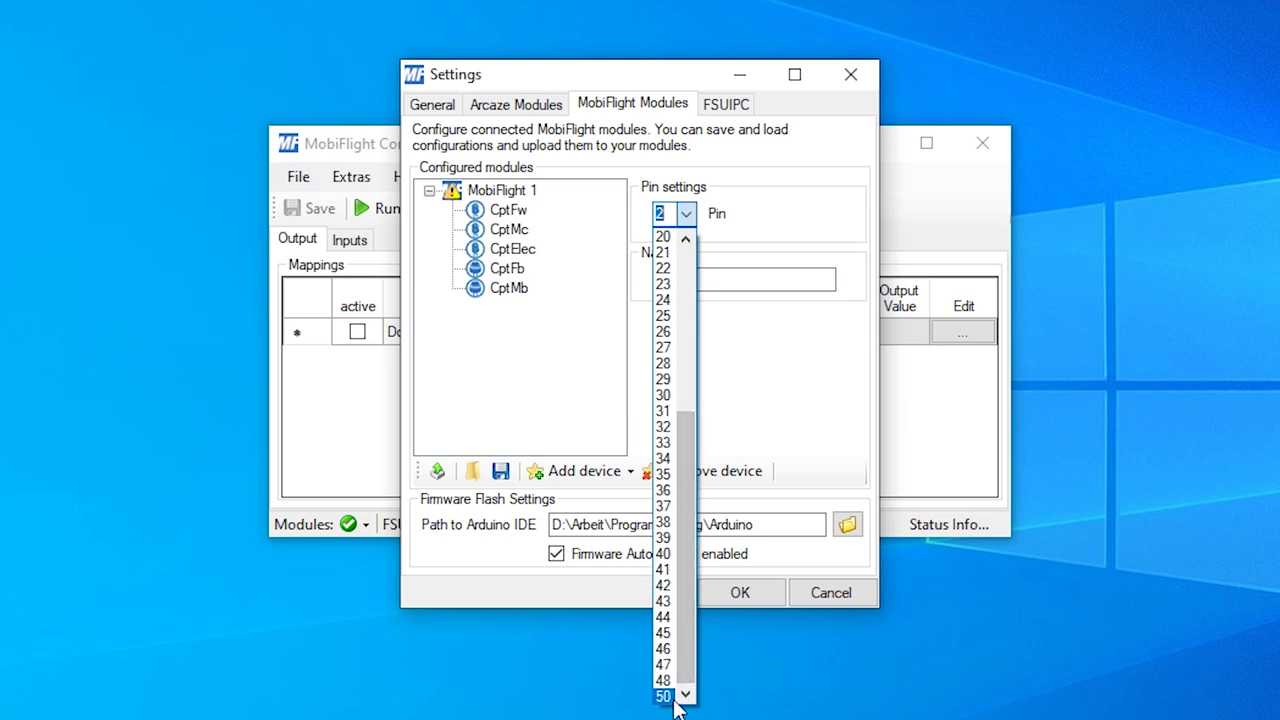
left_click(663, 694)
- Add a Button device named Cpt6pack on pin 48 to the MobiFlight 1 module
left_click(629, 471)
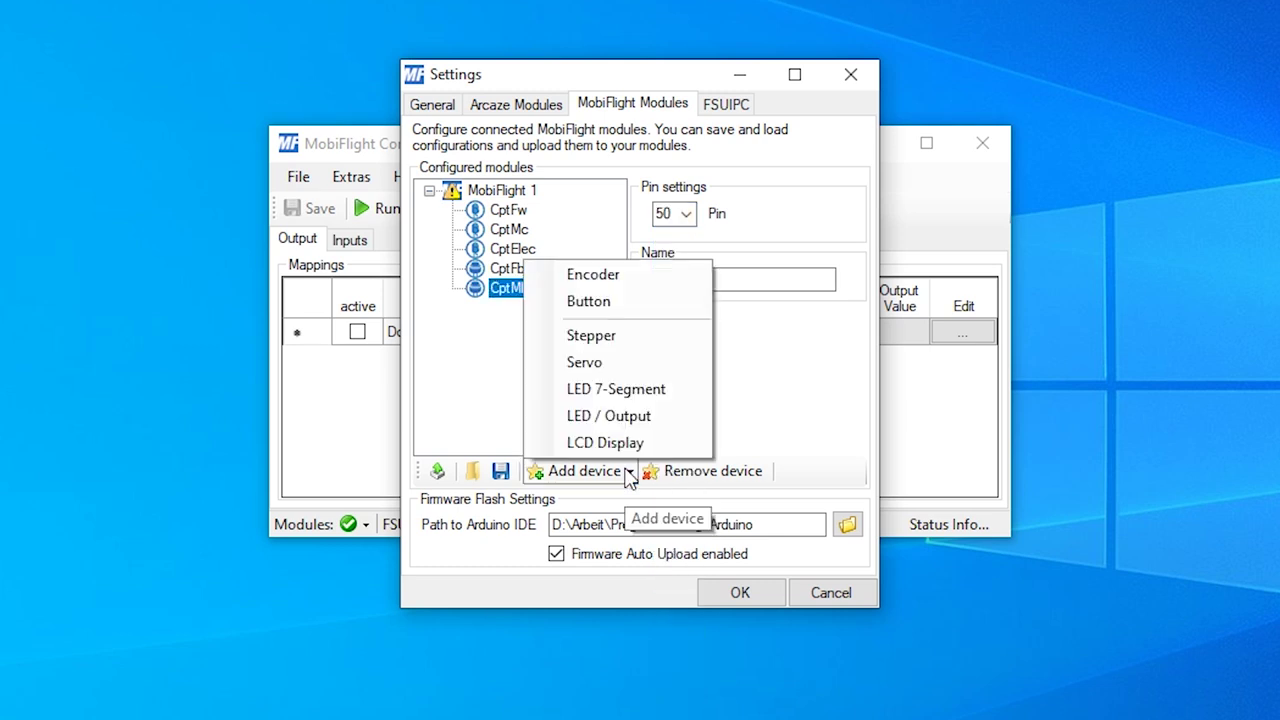
left_click(590, 301)
type("C")
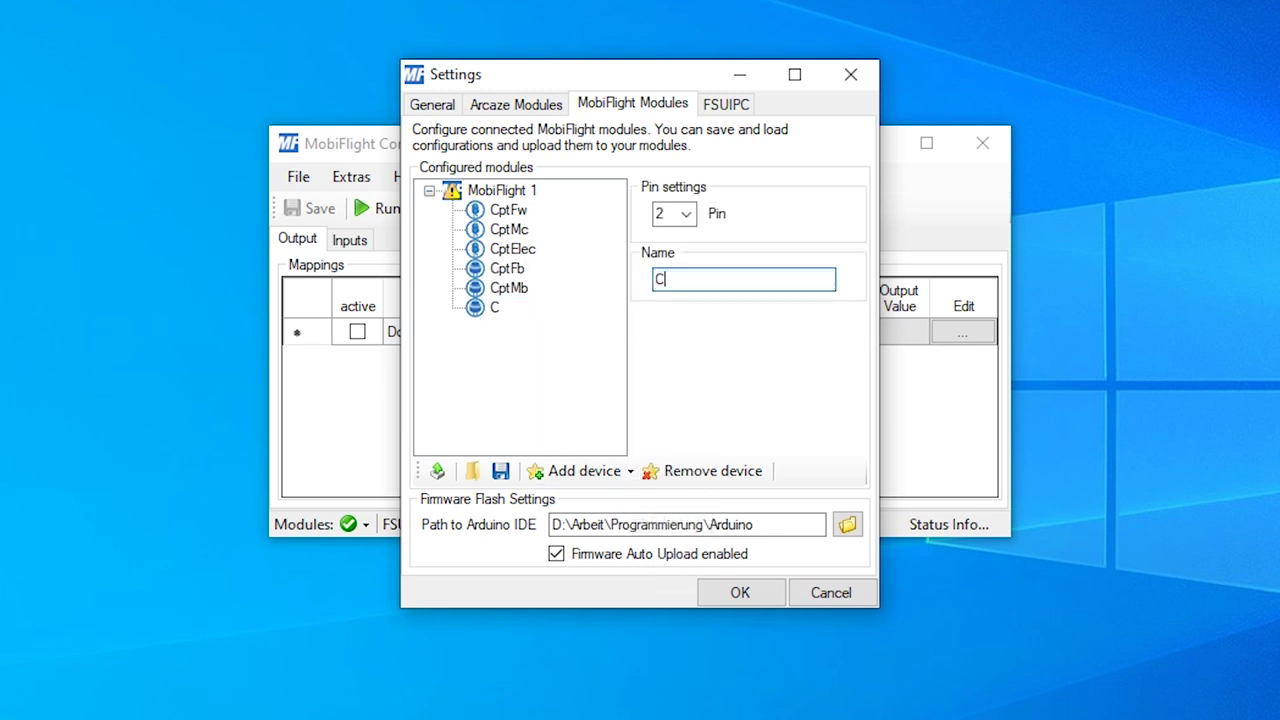
type("pt6pack")
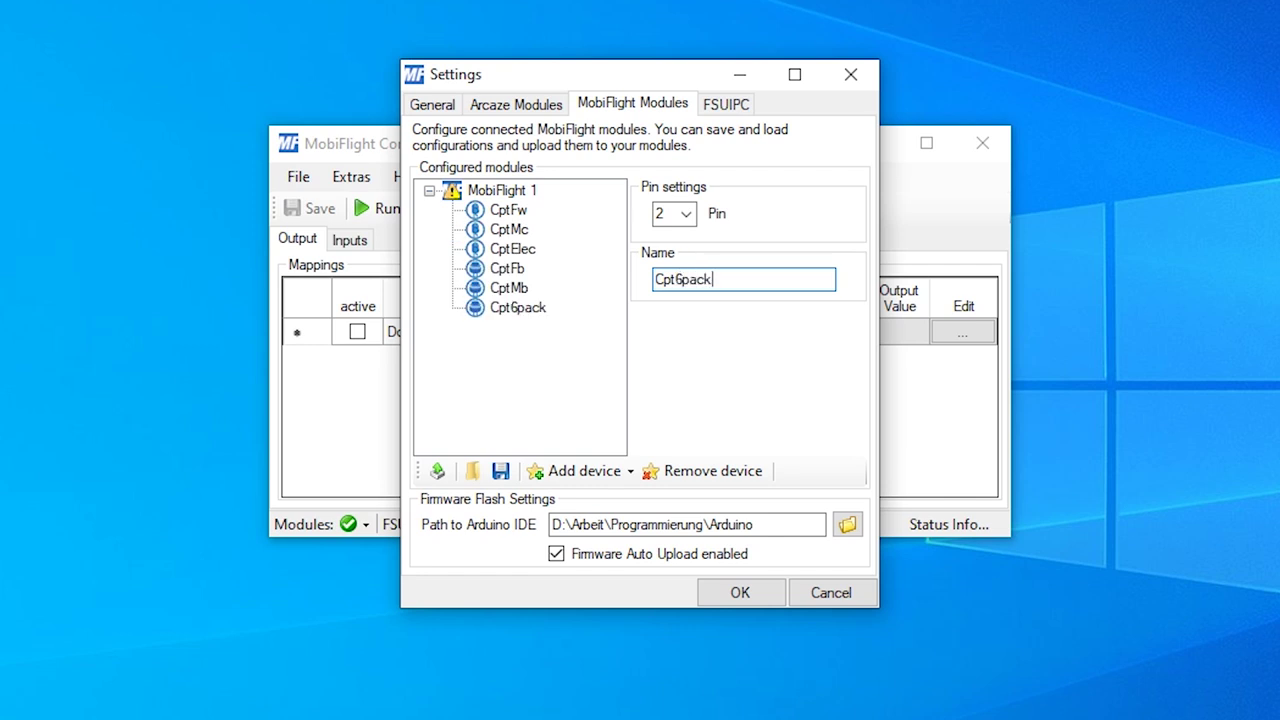
left_click(688, 218)
left_click_drag(694, 329, 682, 512)
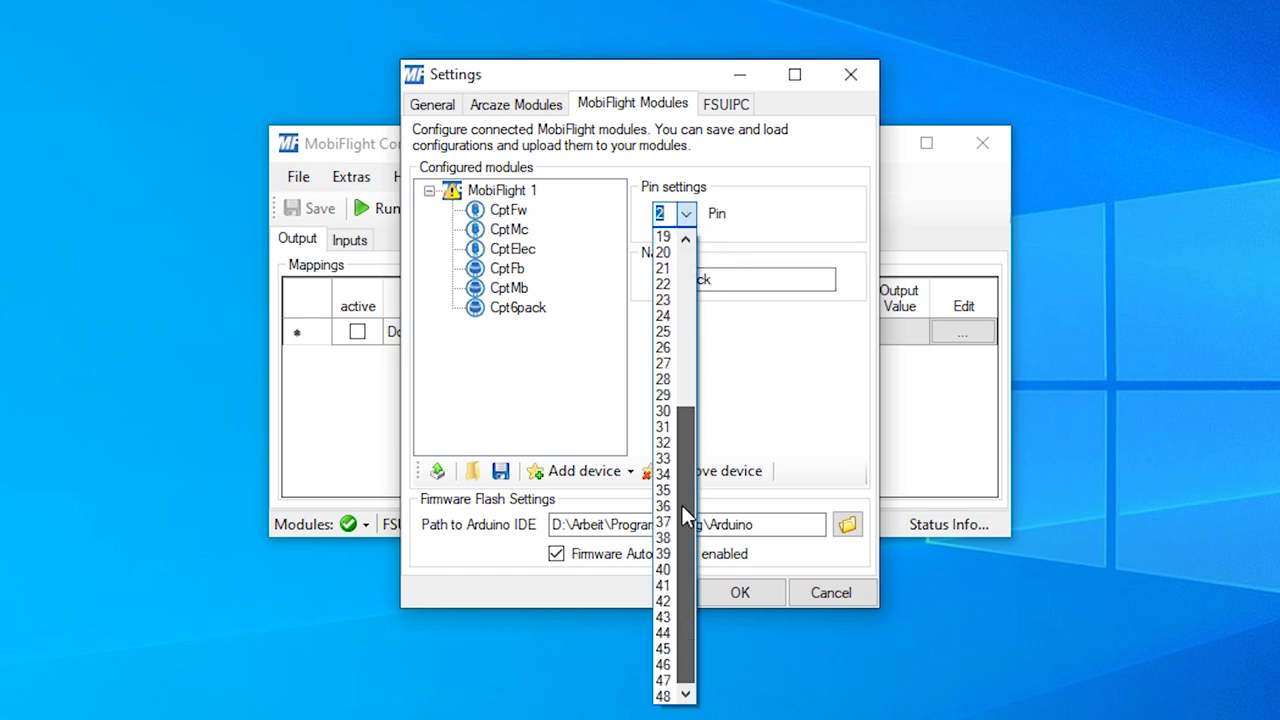
left_click(665, 695)
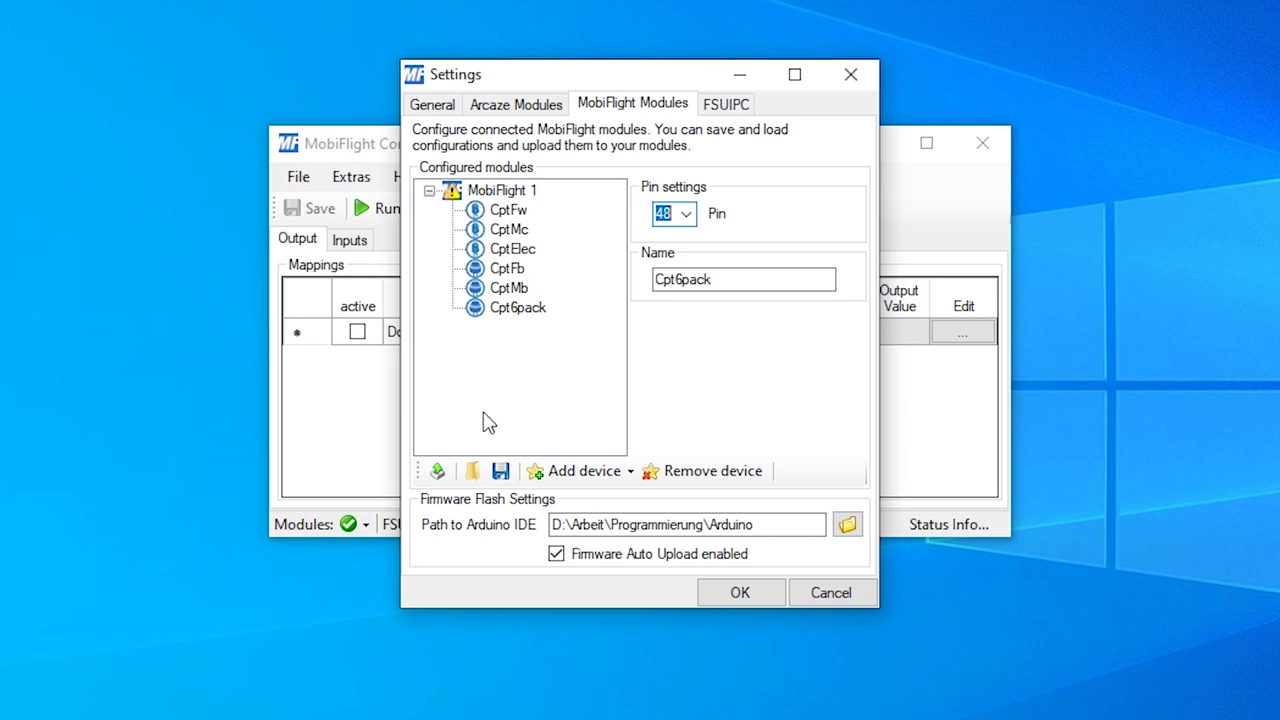
- Upload the device configuration to the MobiFlight 1 module and accept the settings
left_click(439, 473)
left_click(679, 424)
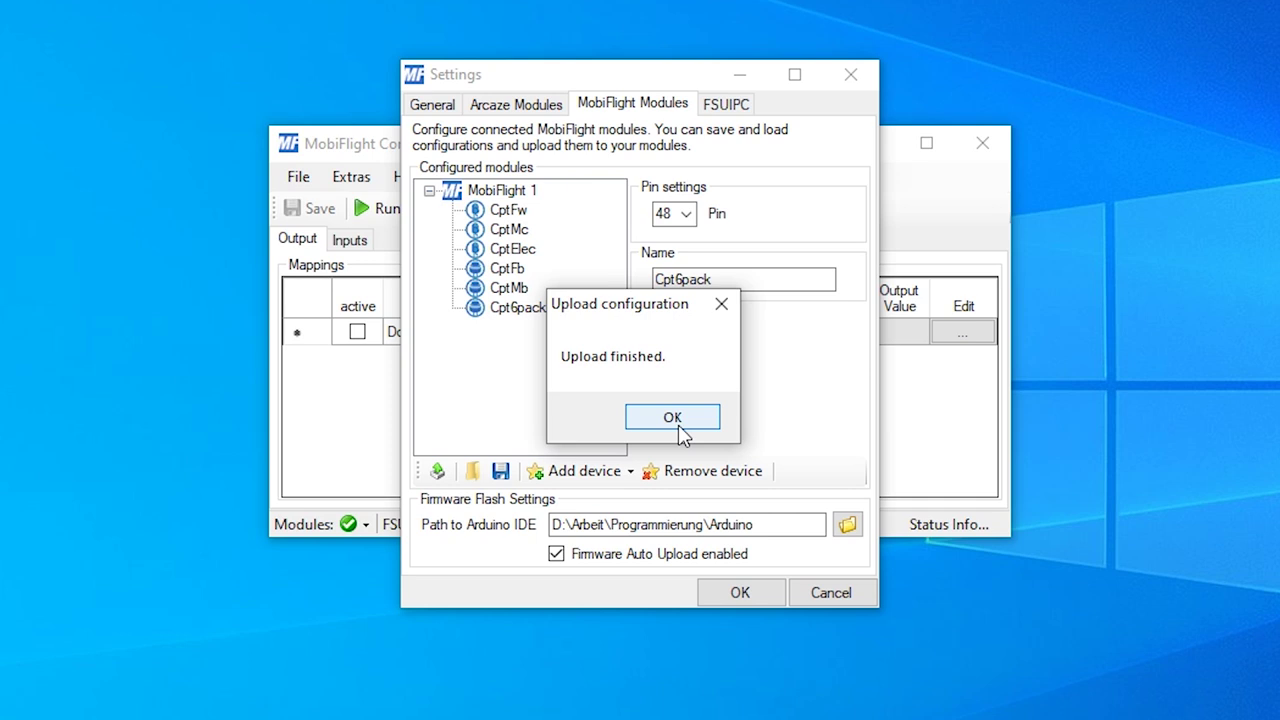
left_click(677, 422)
left_click(740, 592)
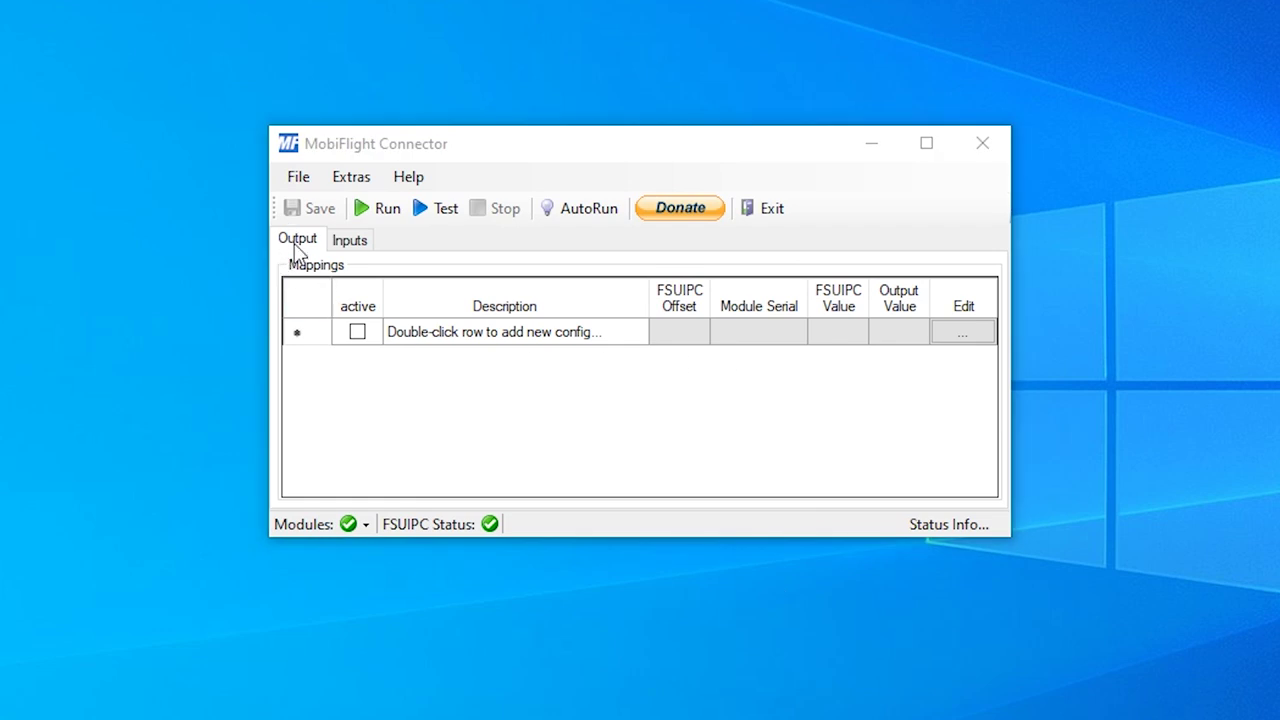
- Add an output mapping with the description CptFwLed and open its configuration for editing
double_click(418, 334)
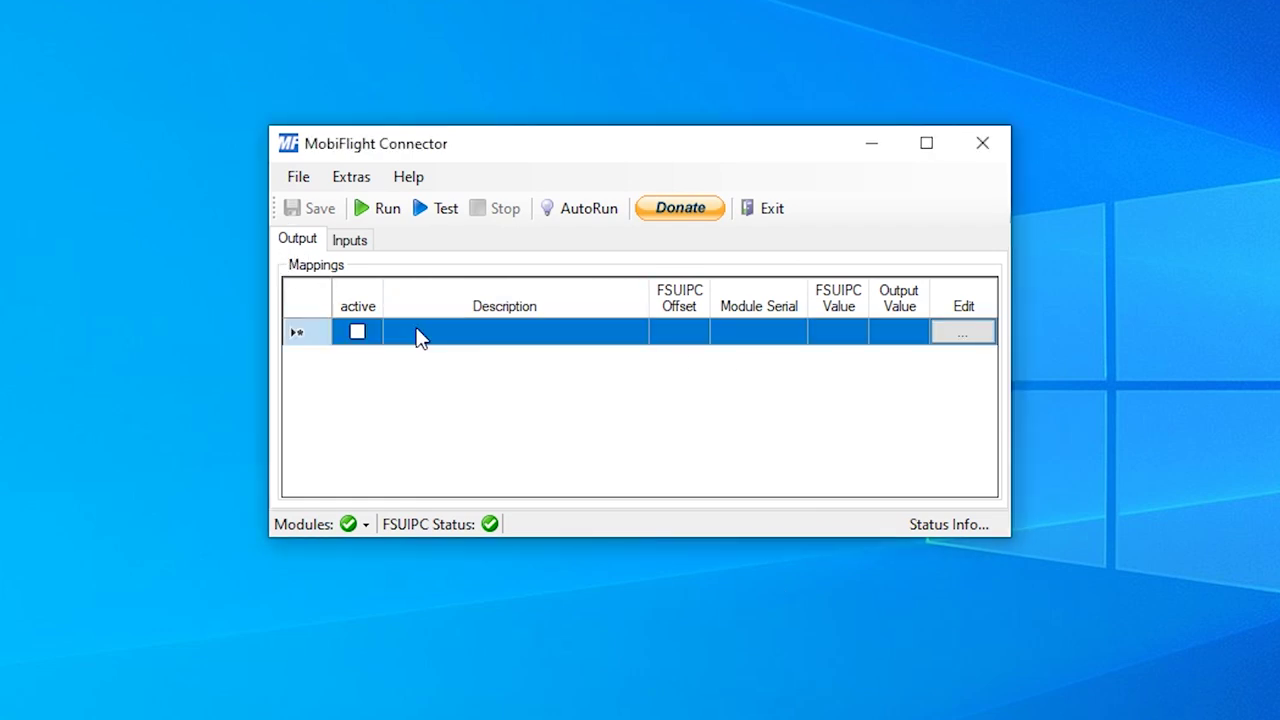
left_click(418, 334)
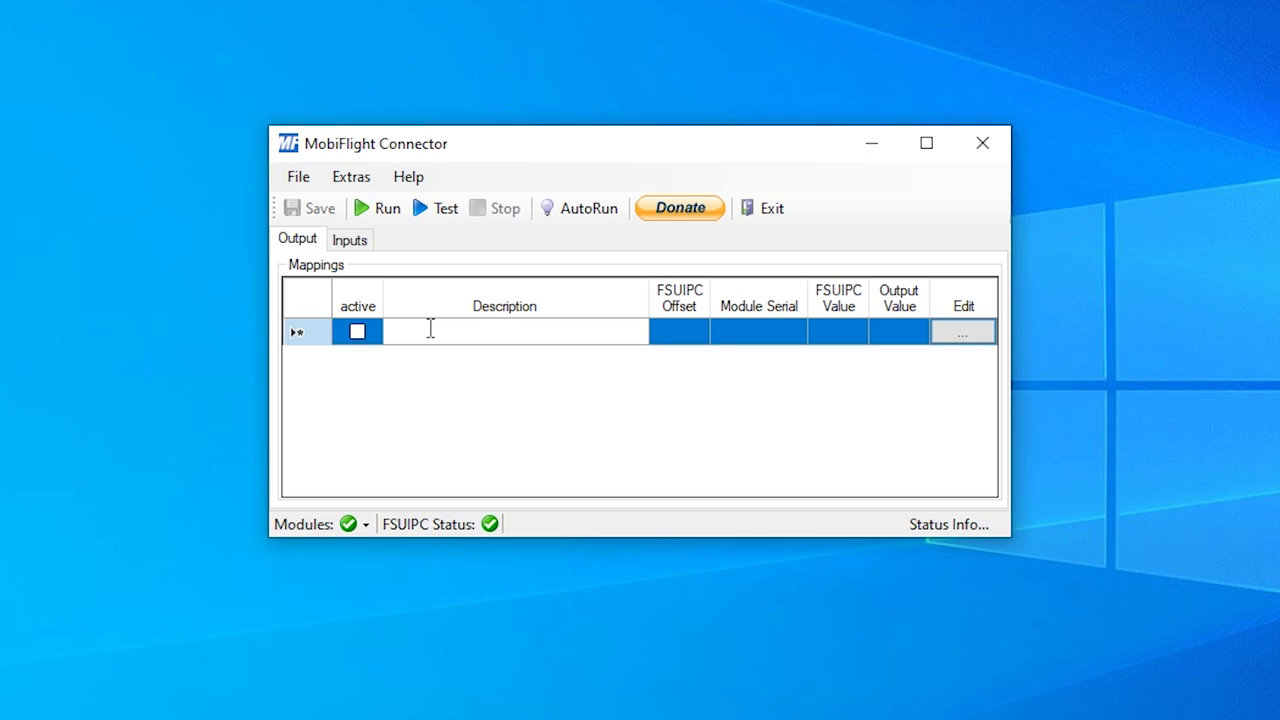
type("Cpt")
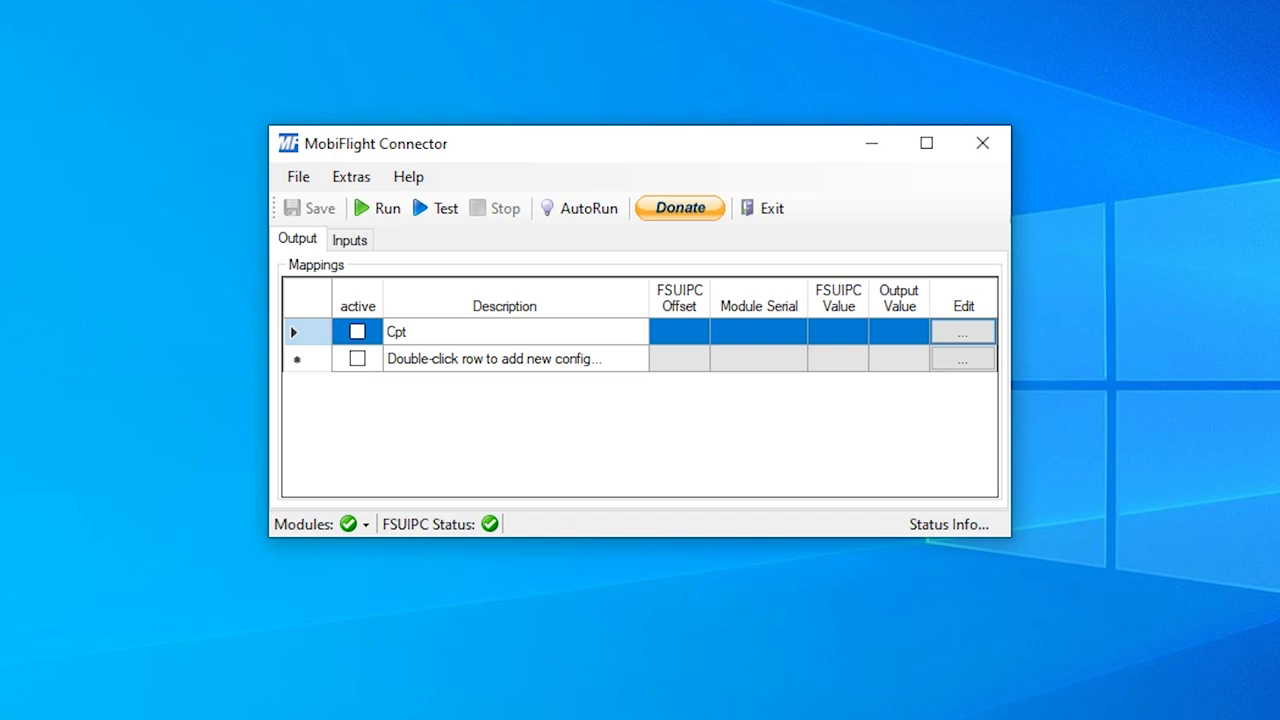
type("FwLed")
left_click(963, 334)
left_click(965, 334)
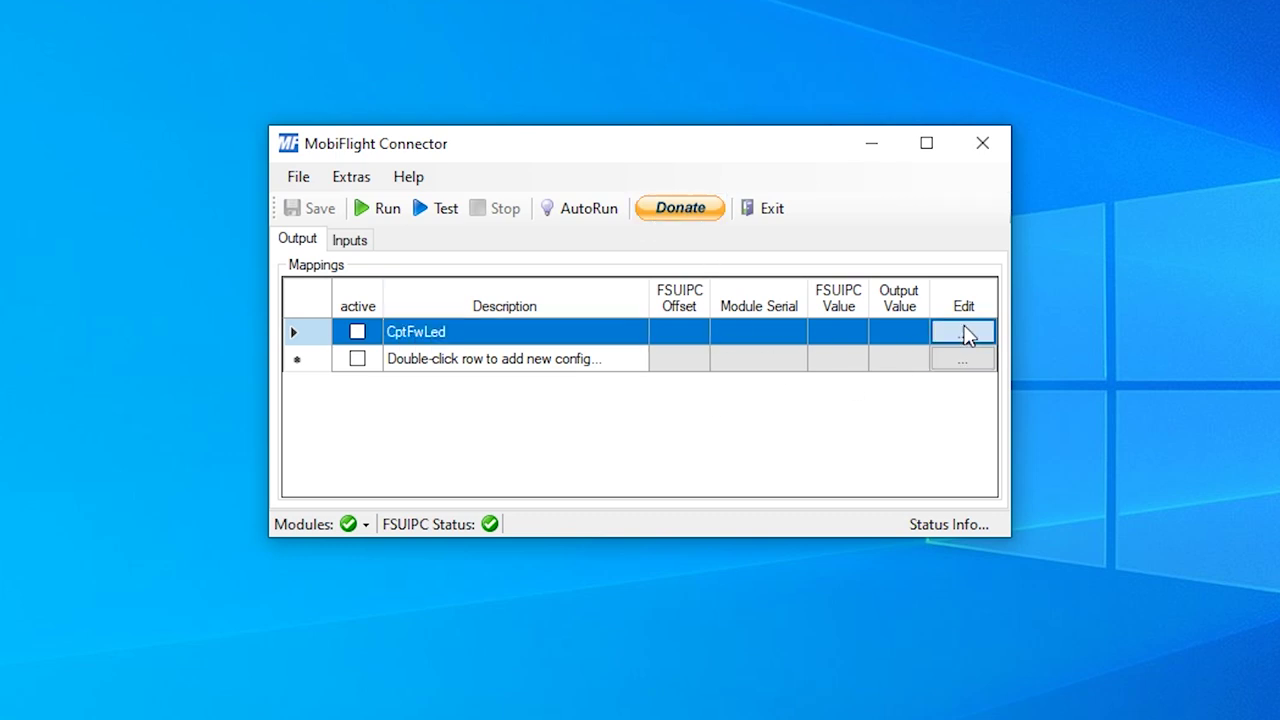
- Set the CptFwLed mapping's FSUIPC offset to 0x66D0 and mask its value to bit 3 only
left_click_drag(573, 218, 630, 225)
type("66D0")
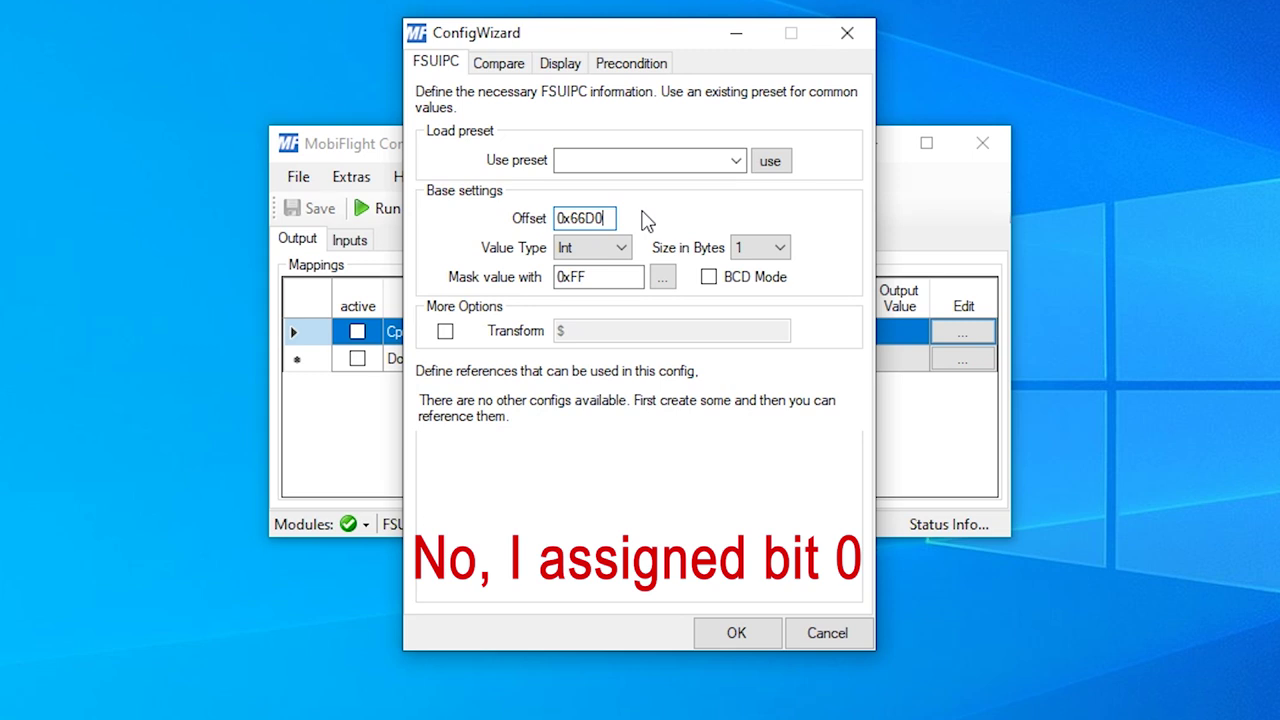
left_click(663, 279)
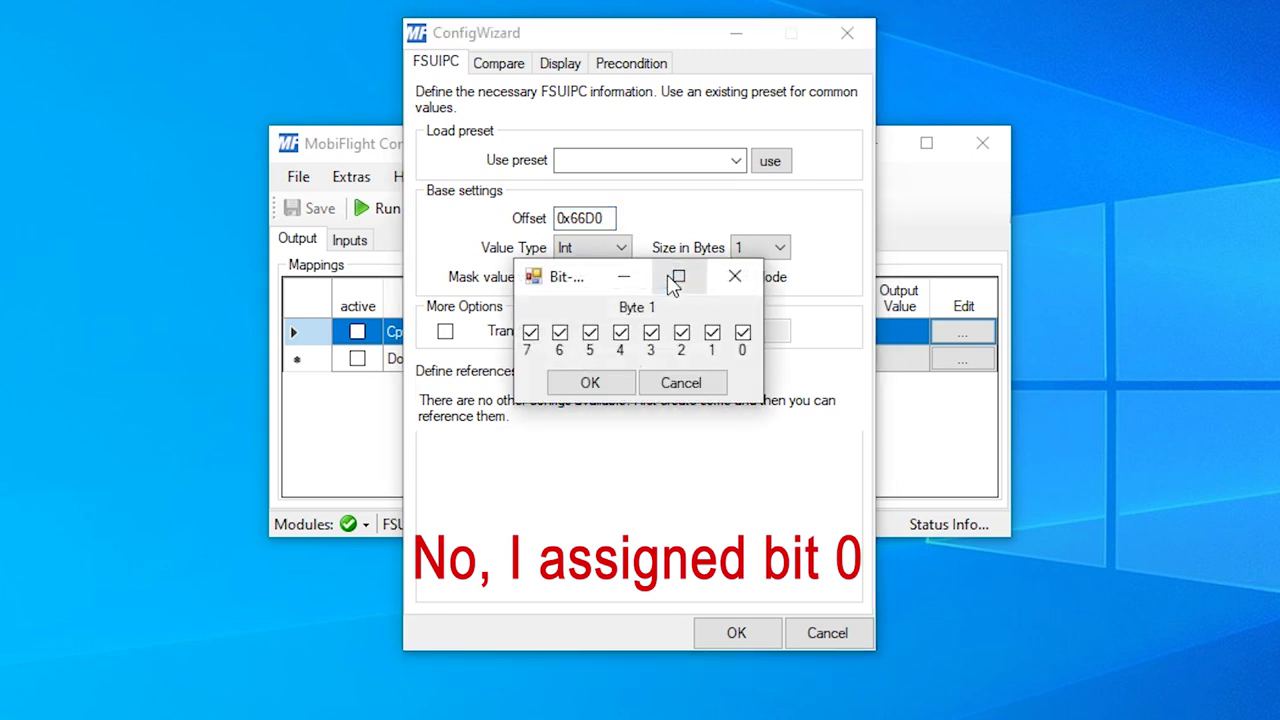
left_click(620, 333)
left_click(590, 333)
left_click(560, 333)
left_click(530, 335)
left_click(682, 335)
left_click(712, 334)
left_click(742, 334)
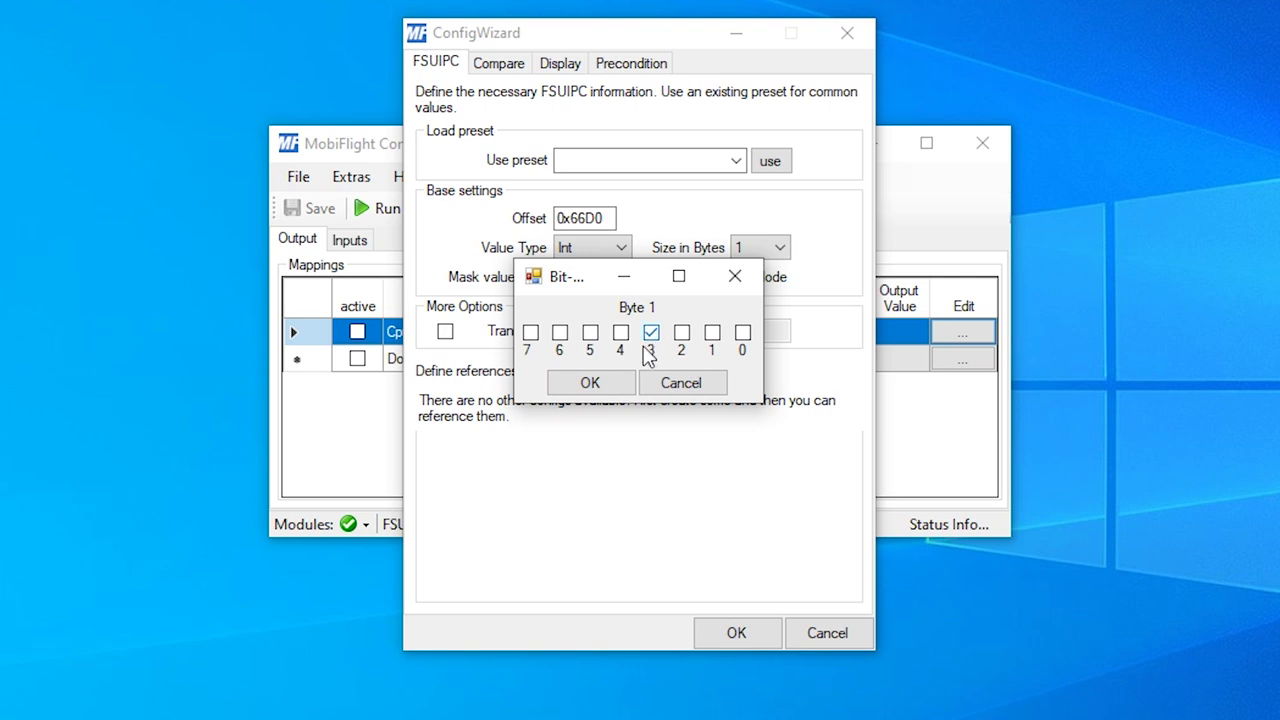
left_click(590, 382)
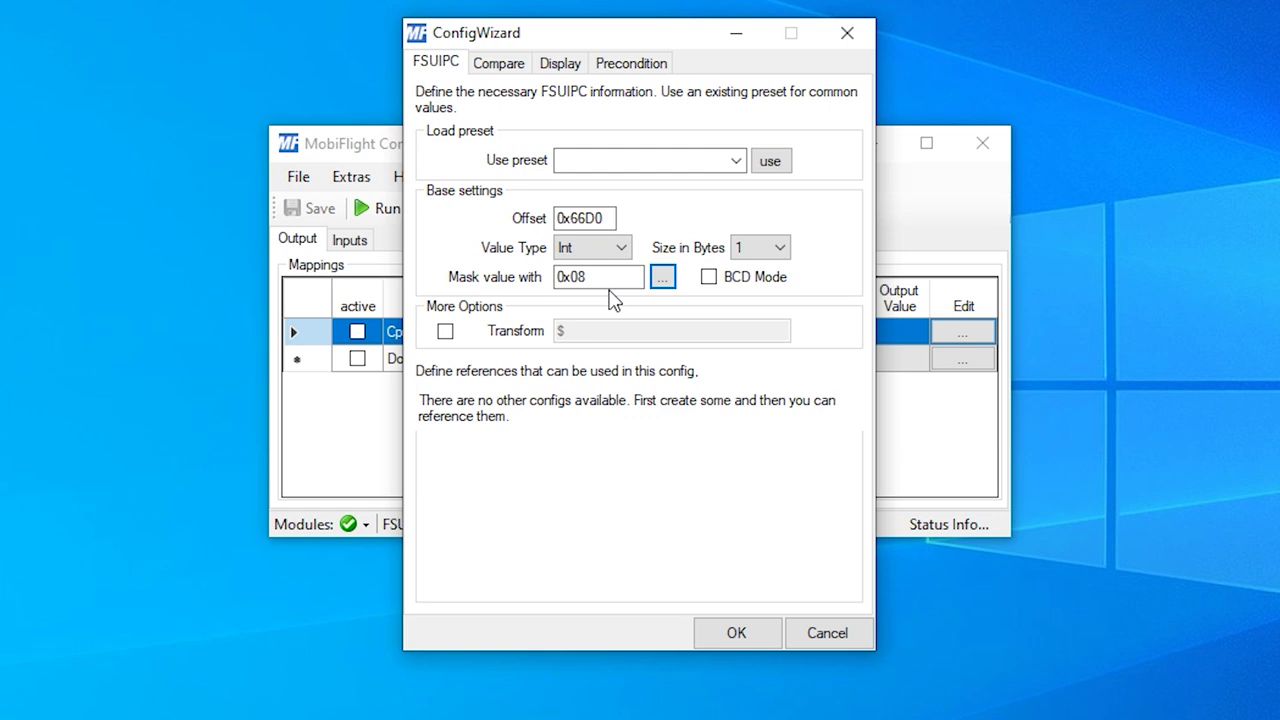
- Set the CptFwLed mapping's display to the MobiFlight 1 module, type Pin, using the CptFw pin
left_click(558, 66)
left_click(669, 160)
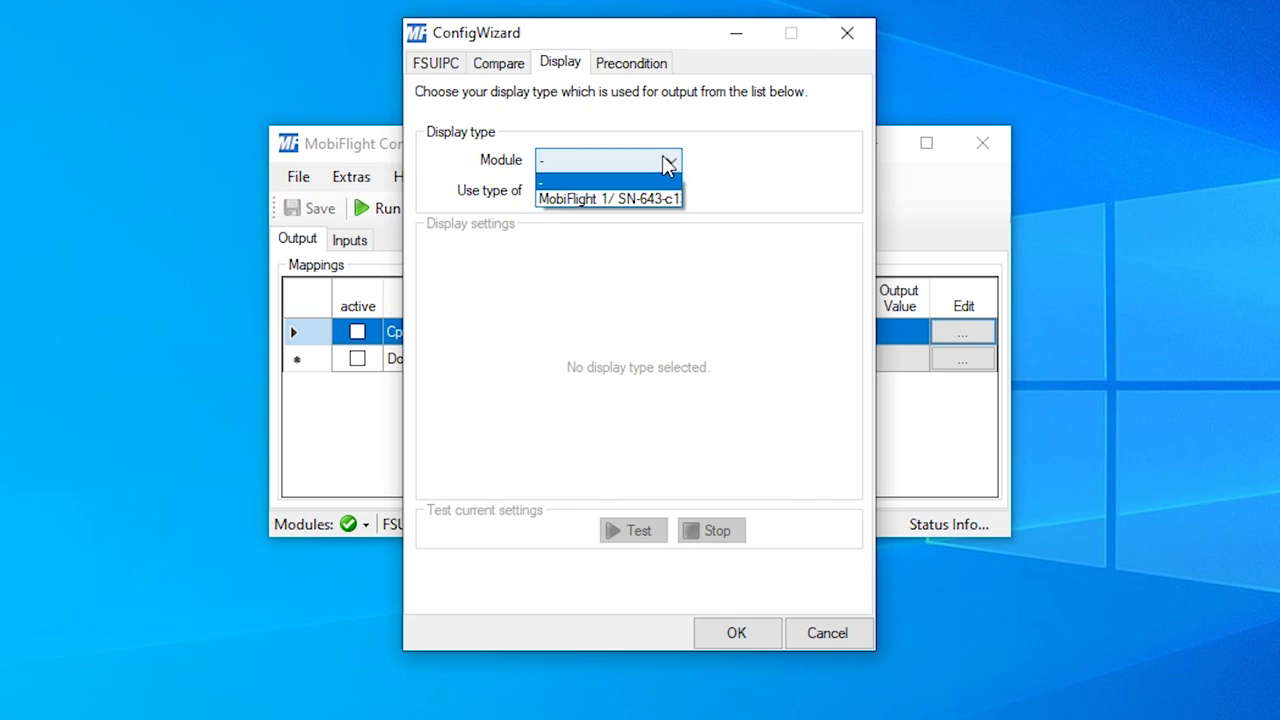
left_click(630, 199)
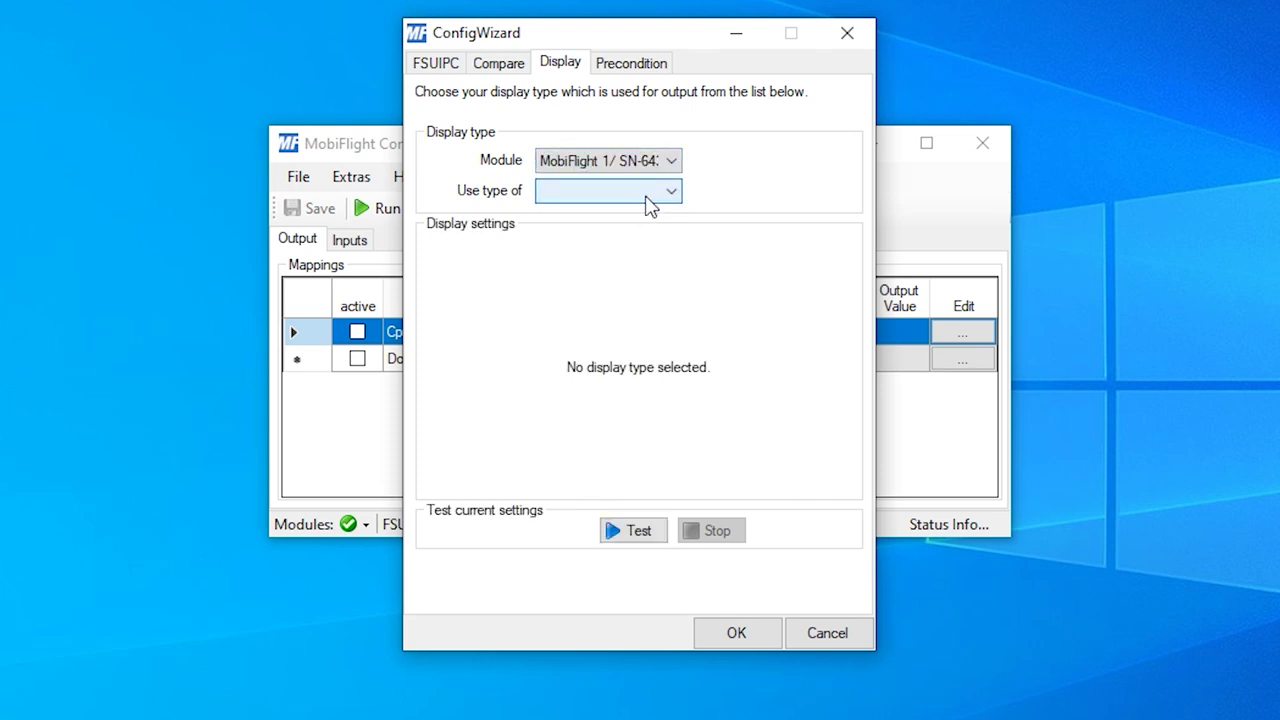
left_click(666, 193)
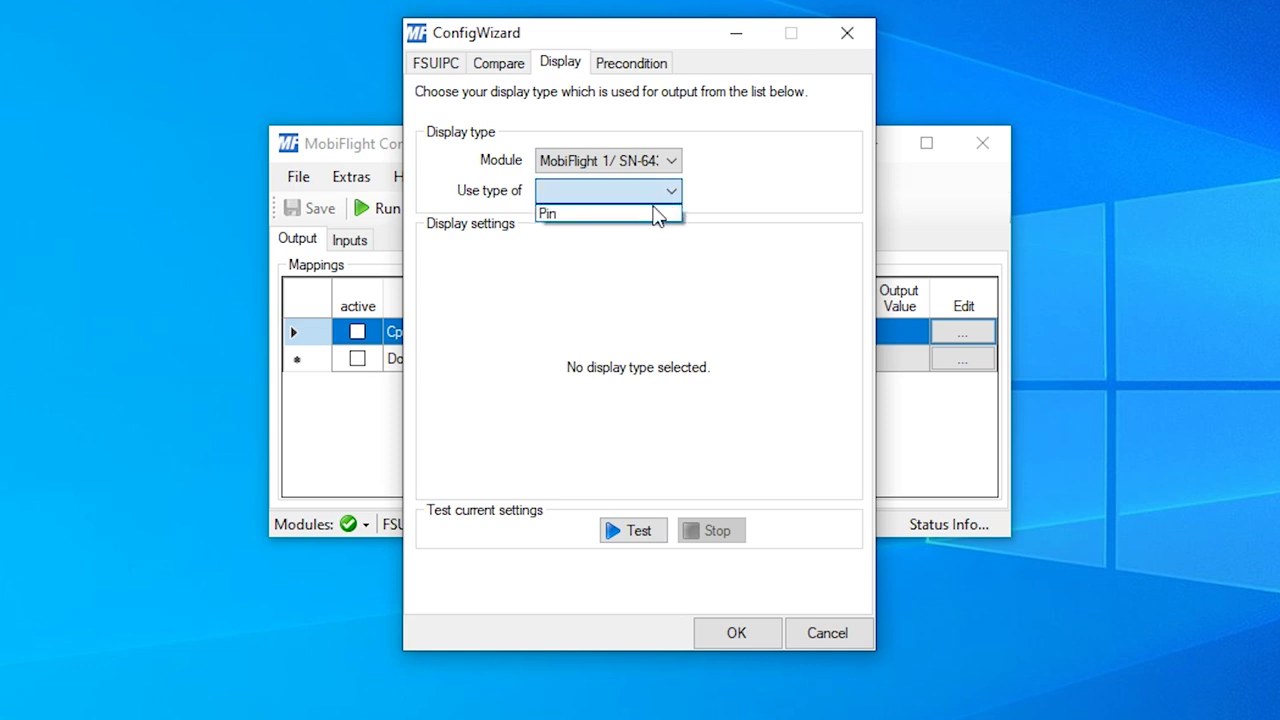
left_click(648, 214)
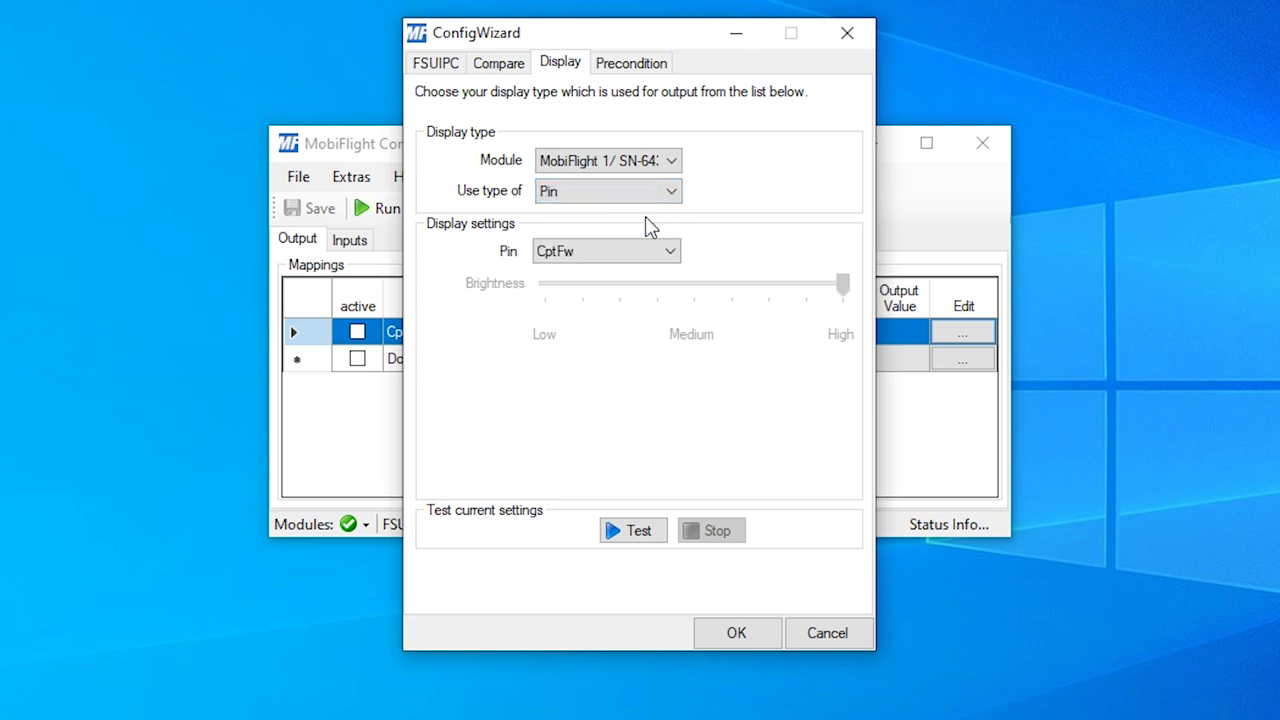
left_click(591, 257)
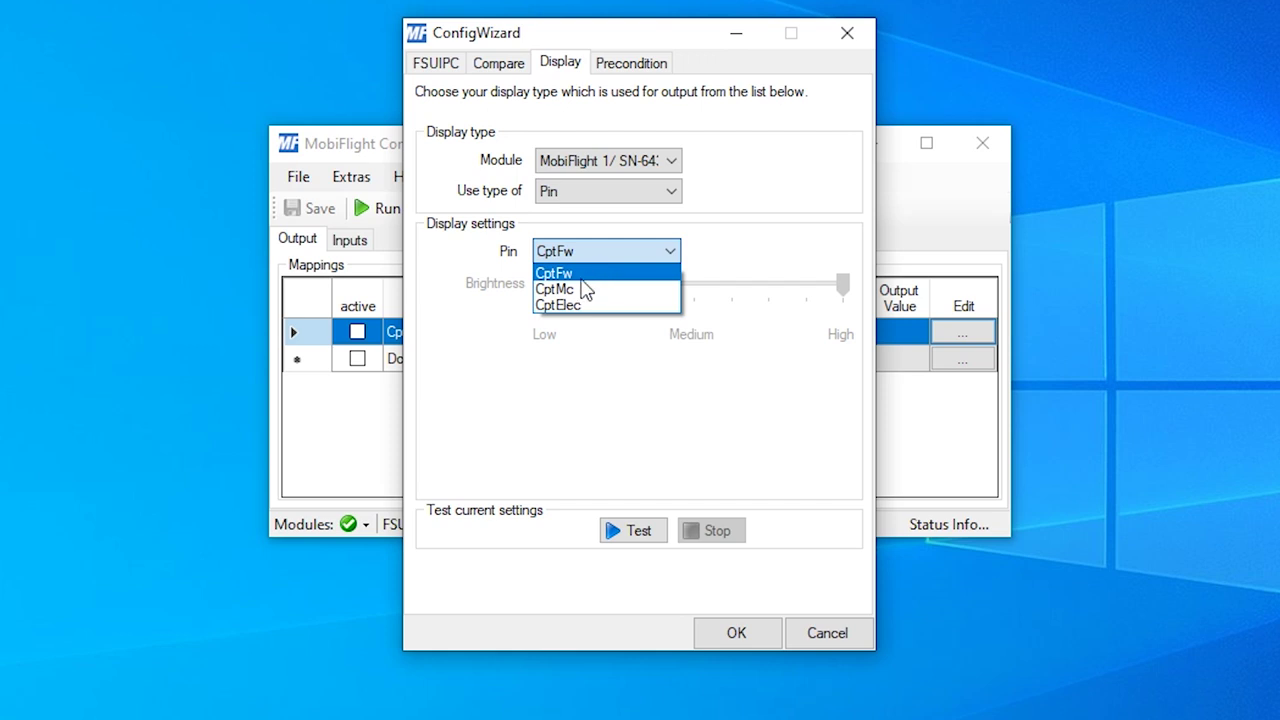
left_click(570, 277)
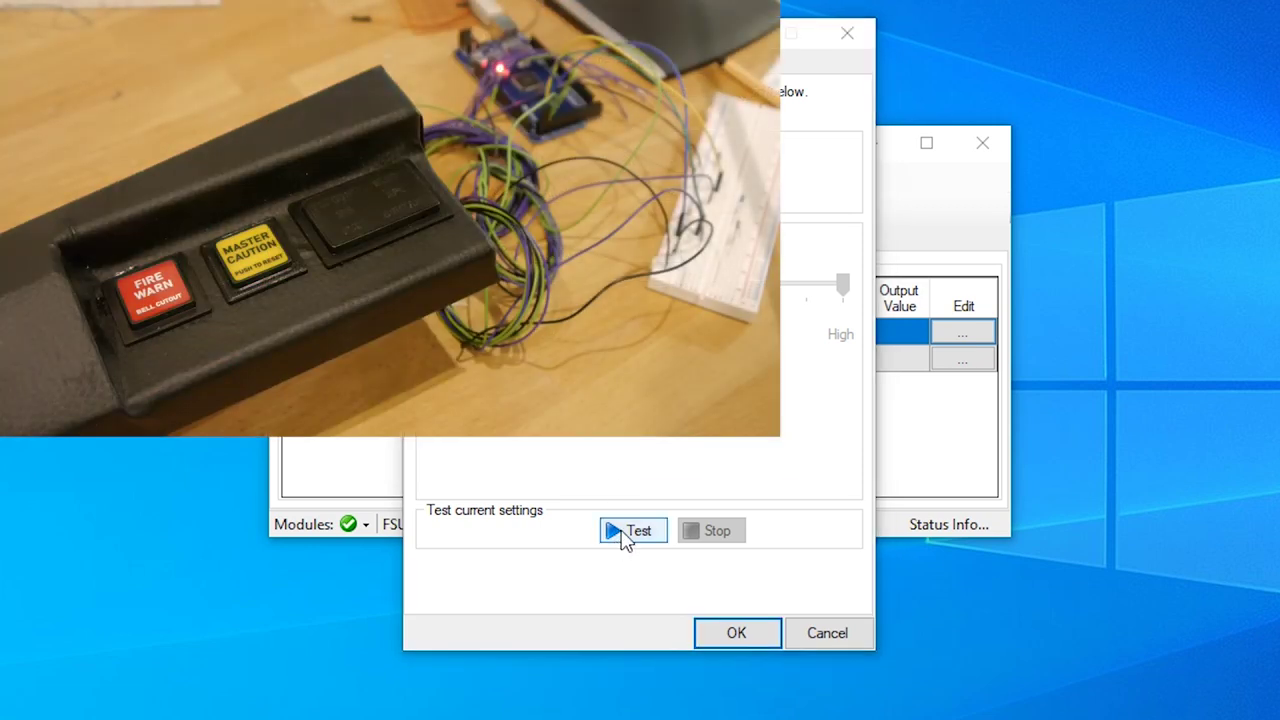
- Test the CptFw output, stop the test and accept the CptFwLed mapping configuration
left_click(626, 540)
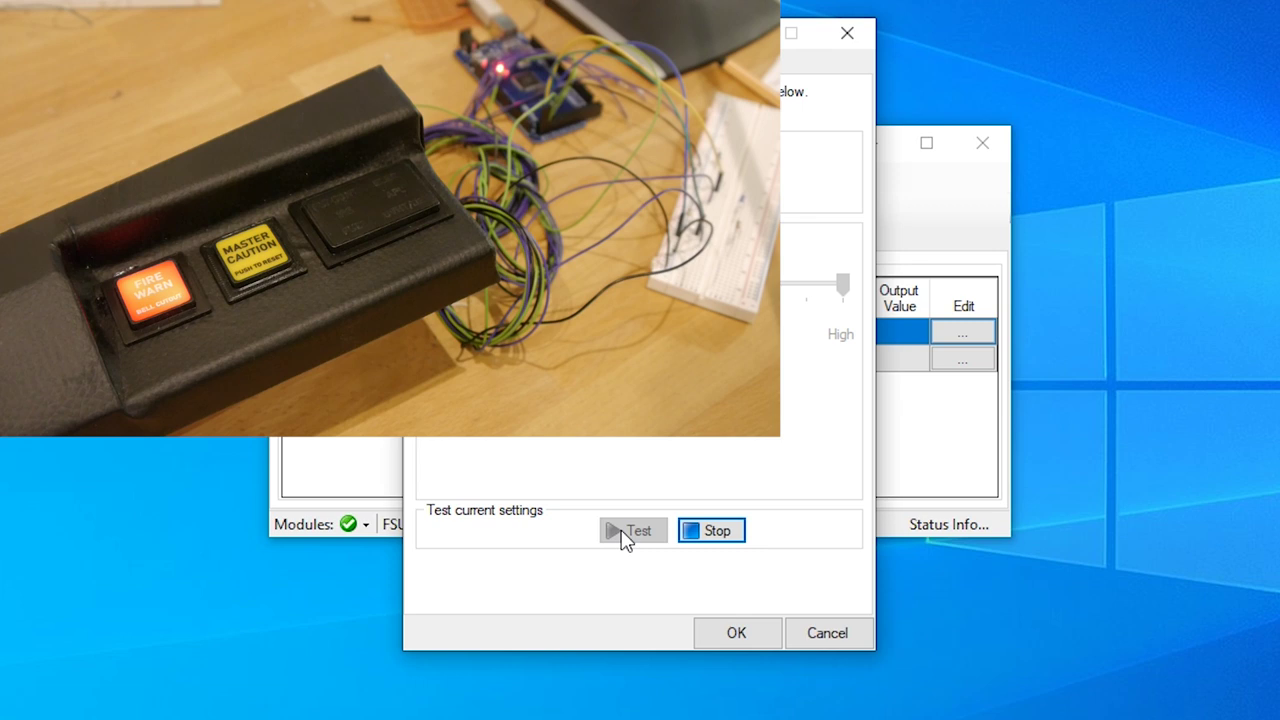
left_click(706, 536)
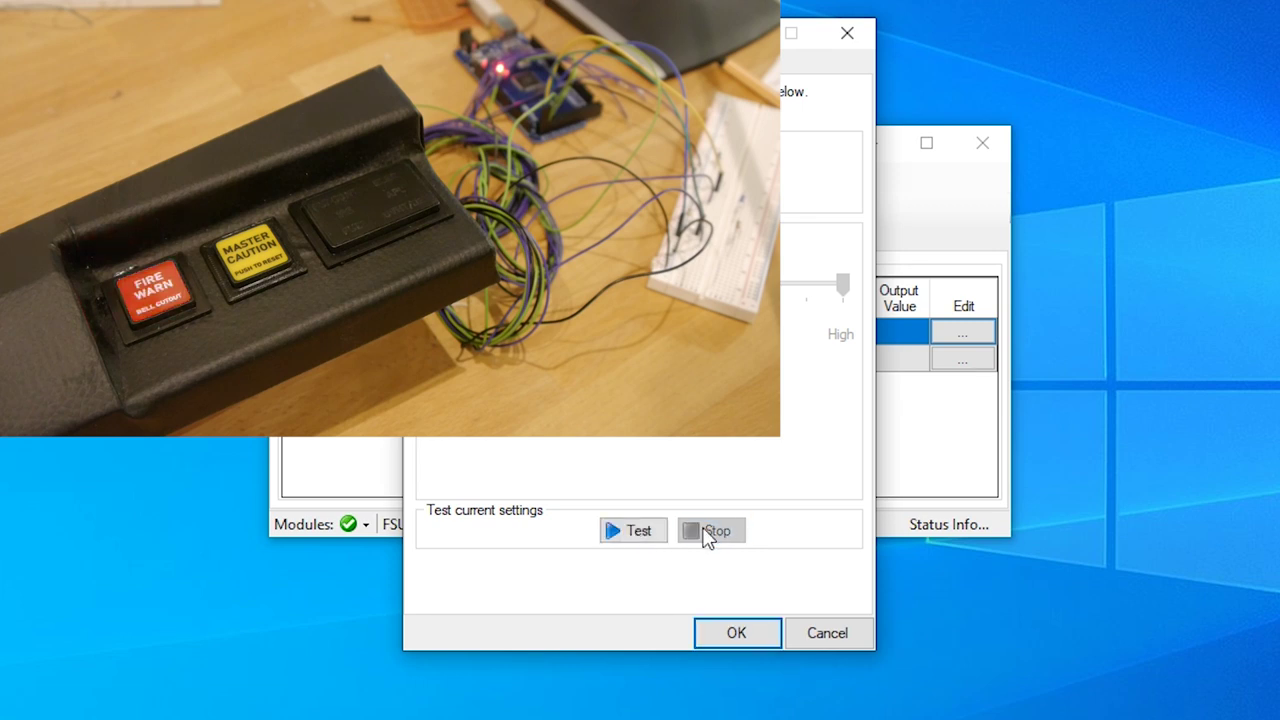
key("Return")
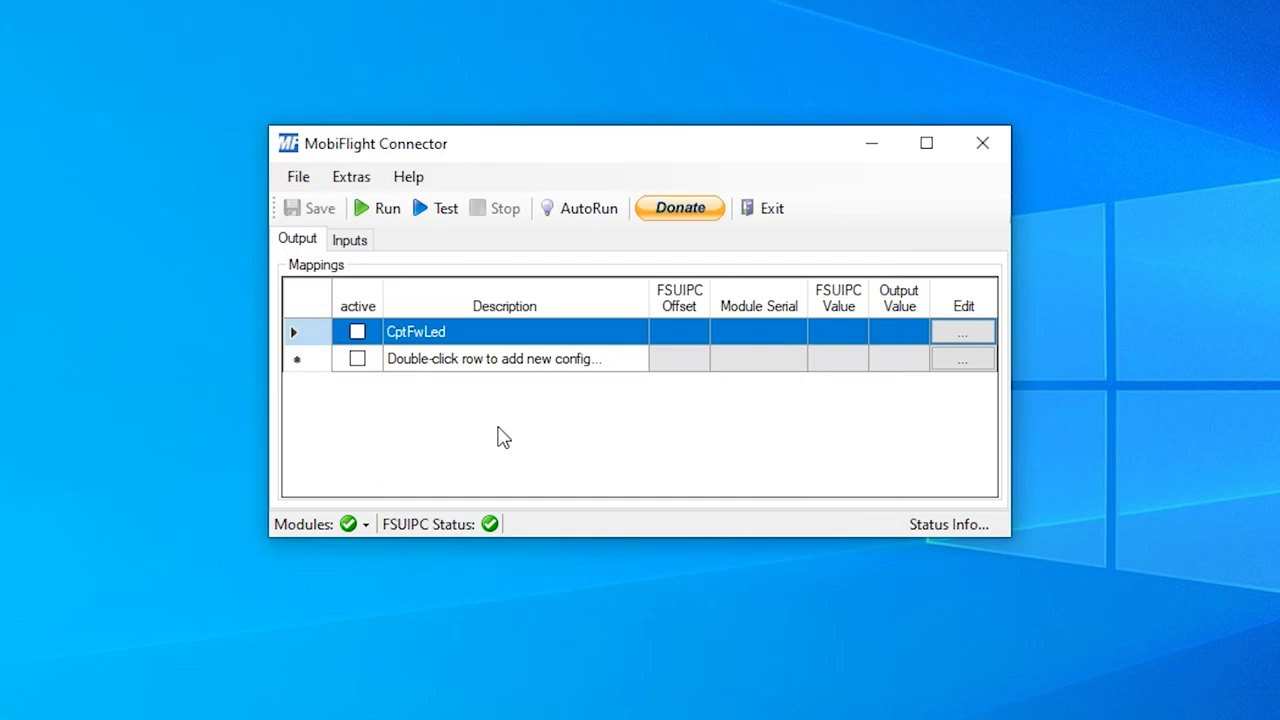
- Add an output mapping with the description CptMcLed and open its configuration for editing
double_click(420, 368)
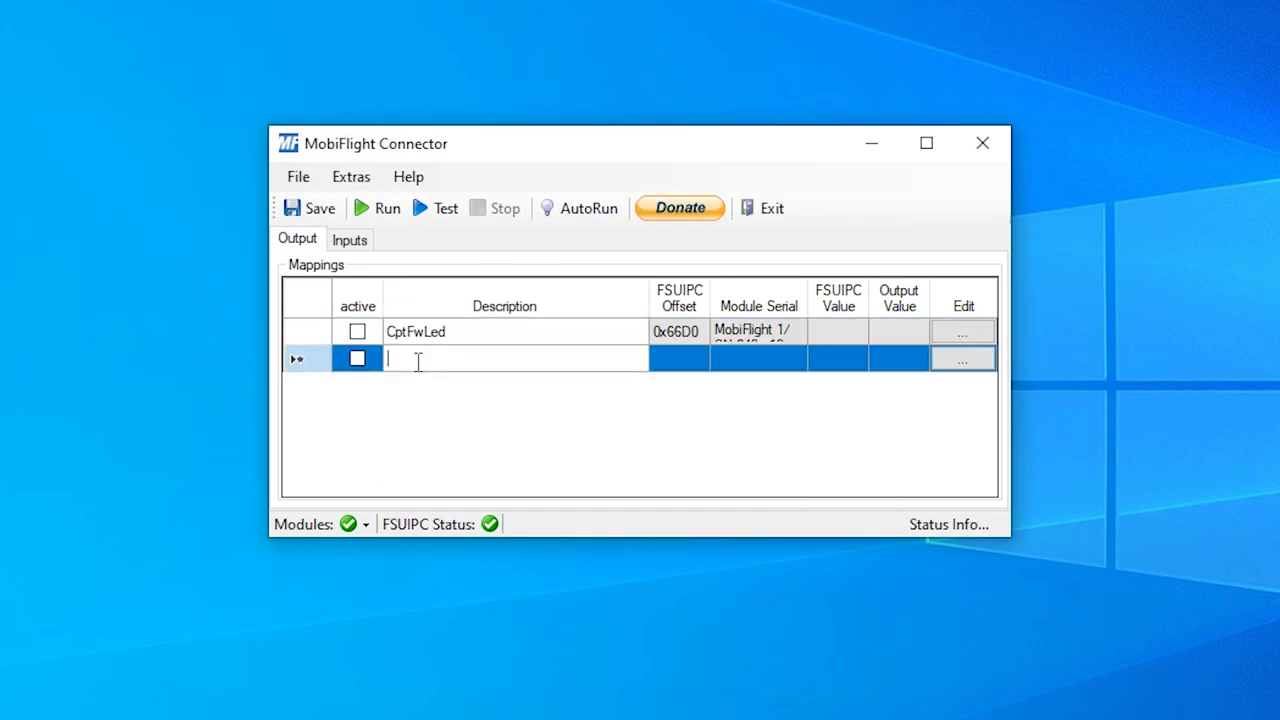
type("Cpt")
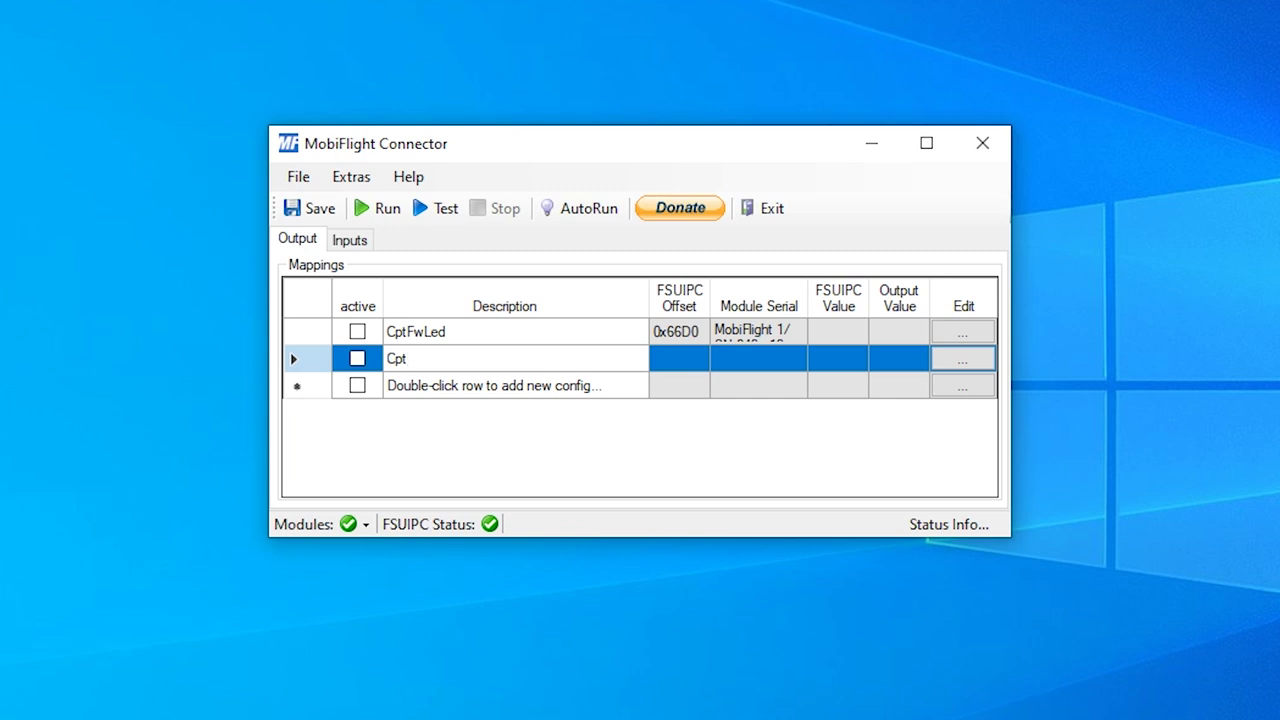
type("McLed")
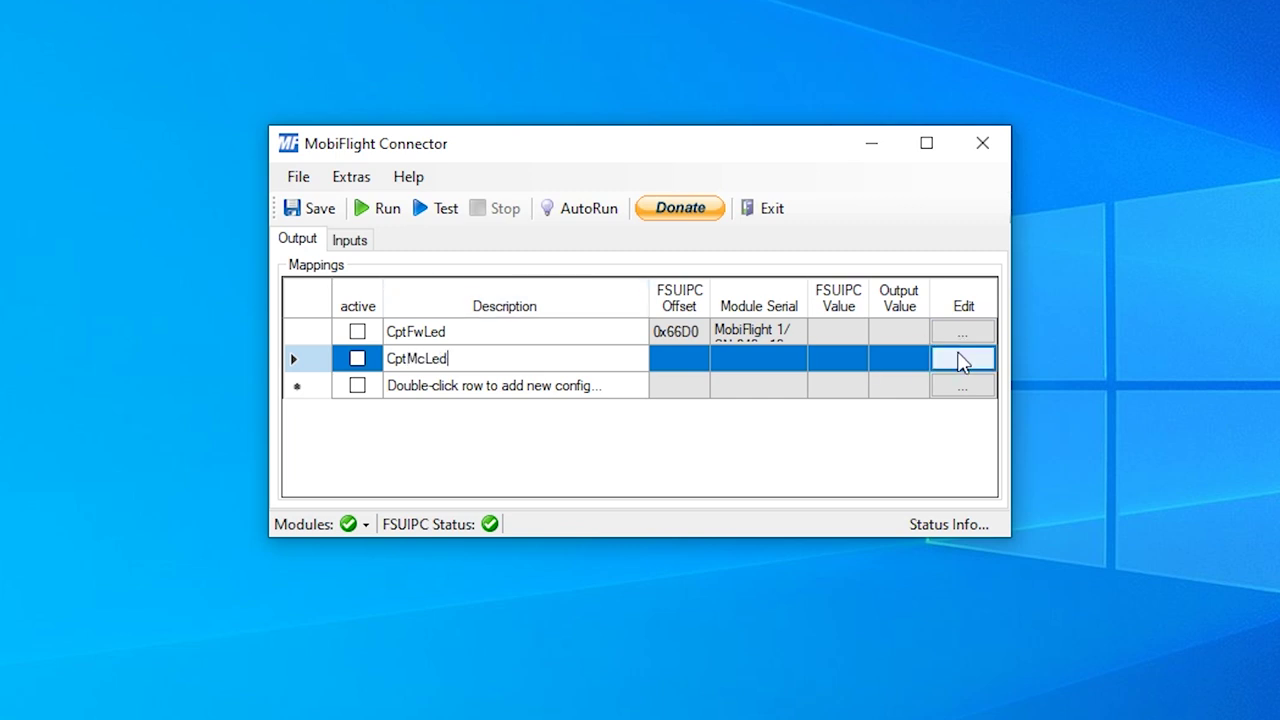
left_click(960, 362)
- Set the CptMcLed mapping's FSUIPC offset to 0x66D0 and mask its value to bit 1 only
left_click_drag(575, 220, 657, 216)
type("66D0")
left_click(662, 278)
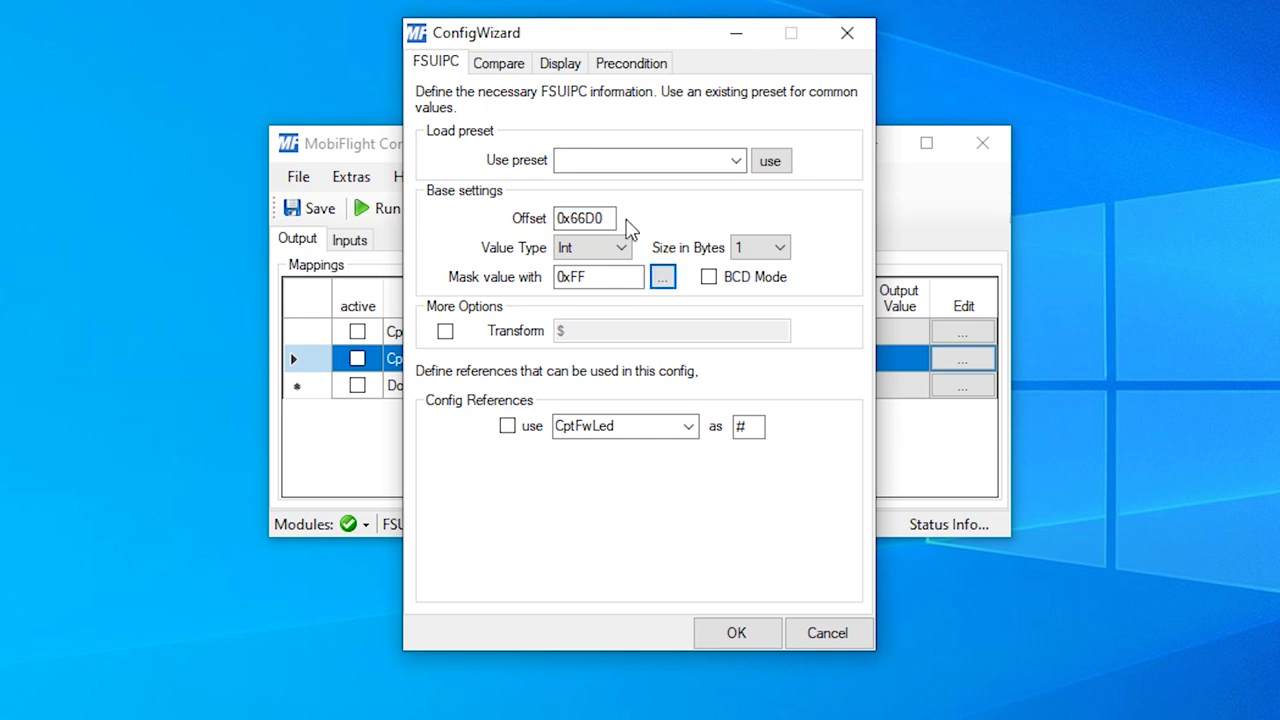
left_click(668, 280)
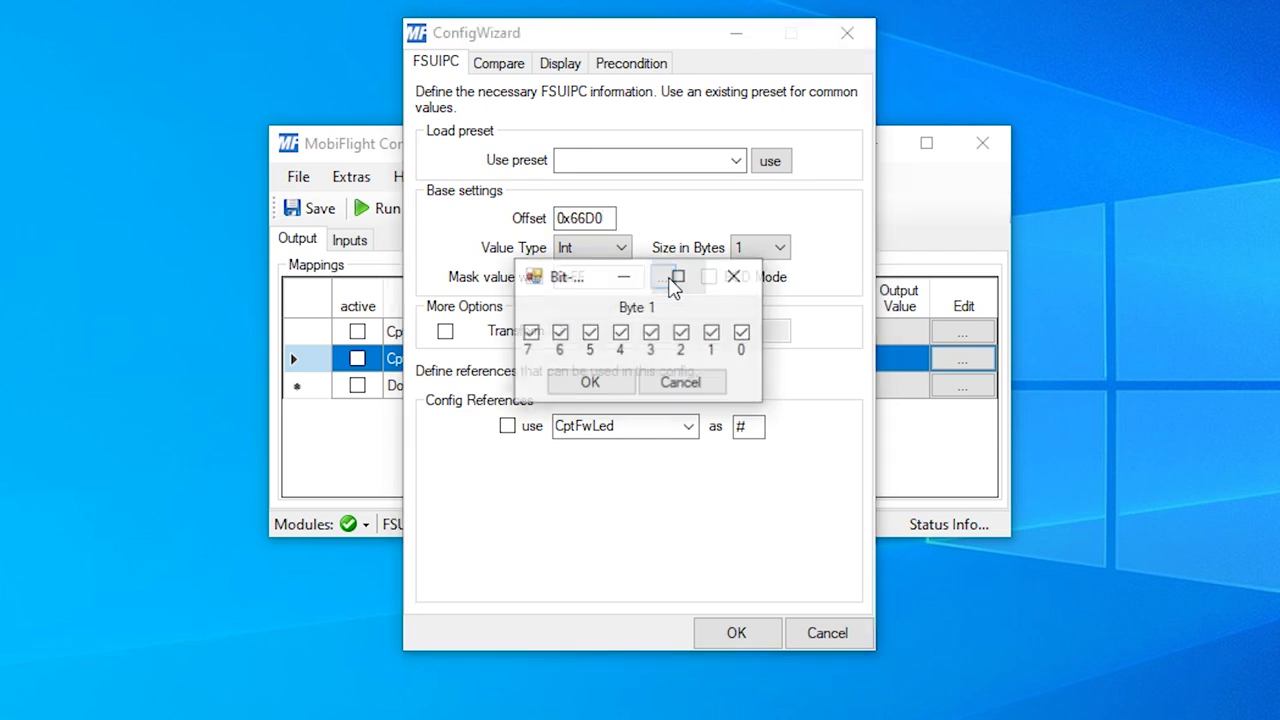
left_click(743, 333)
left_click(682, 333)
left_click(651, 333)
left_click(621, 333)
left_click(590, 333)
left_click(560, 333)
left_click(530, 333)
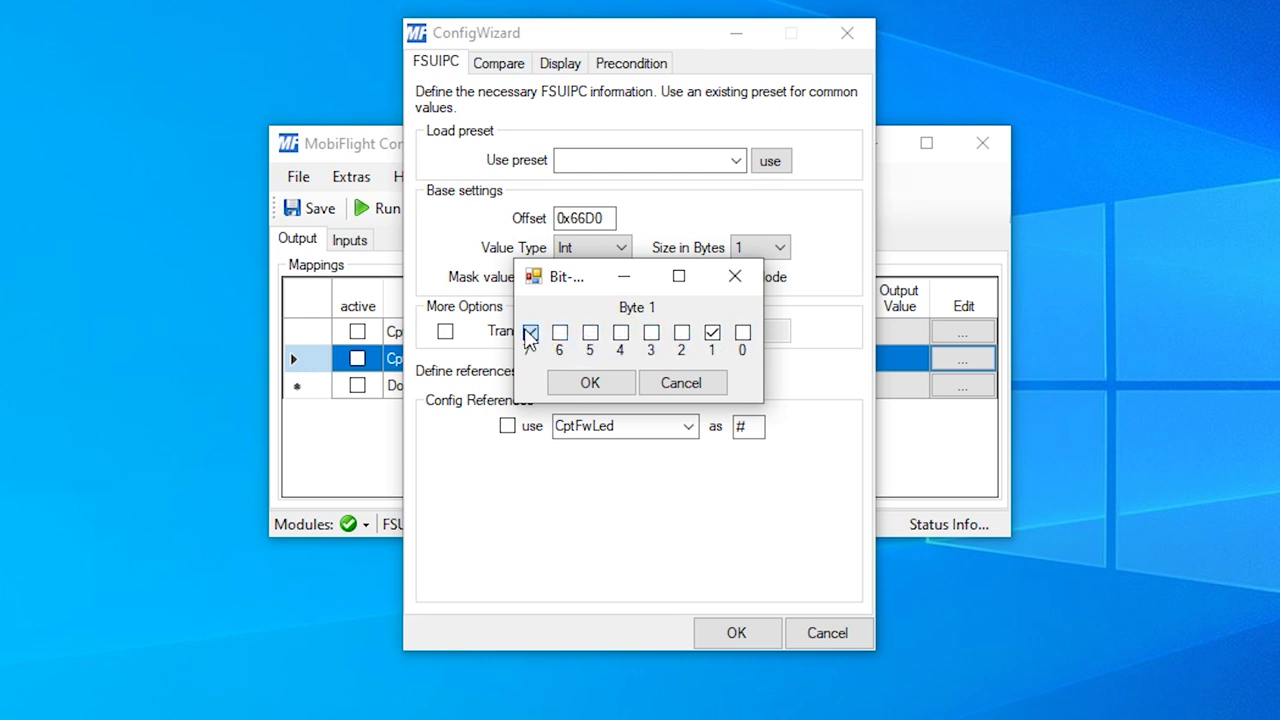
left_click(588, 383)
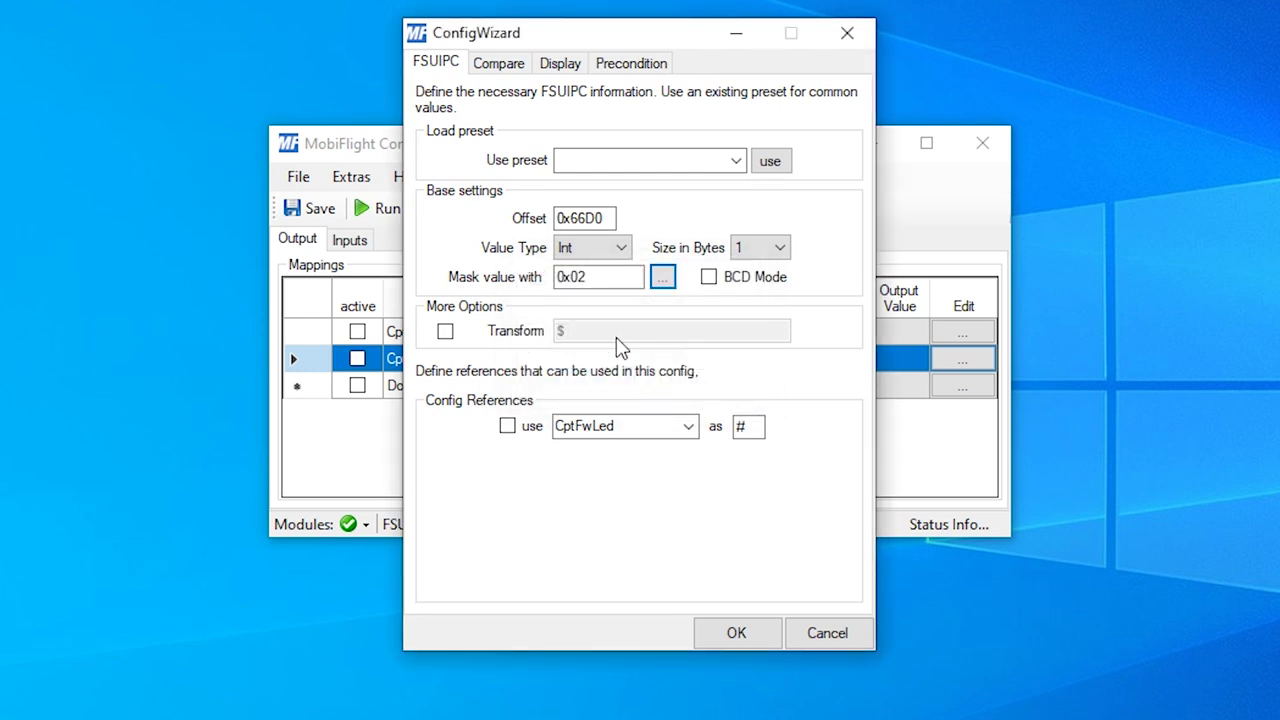
- Set the CptMcLed mapping's display to the MobiFlight 1 module, type Pin, using the CptMc pin
left_click(566, 65)
left_click(646, 163)
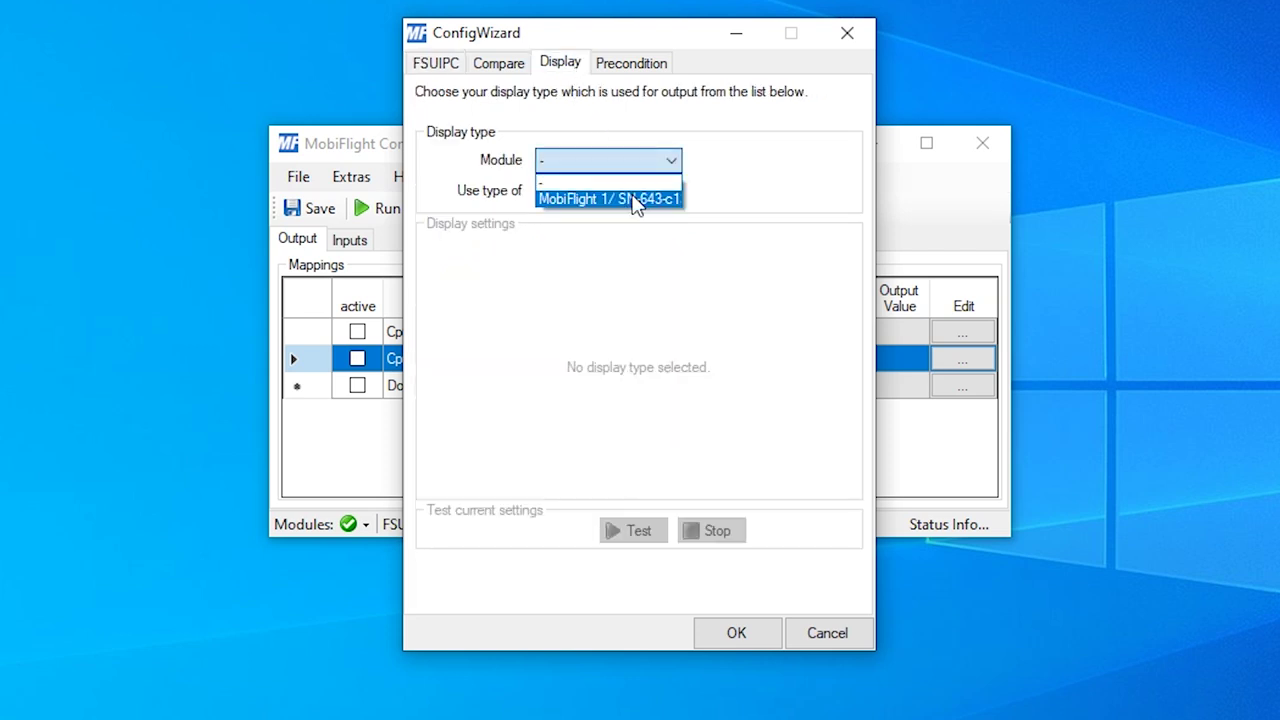
left_click(634, 200)
left_click(633, 197)
left_click(633, 211)
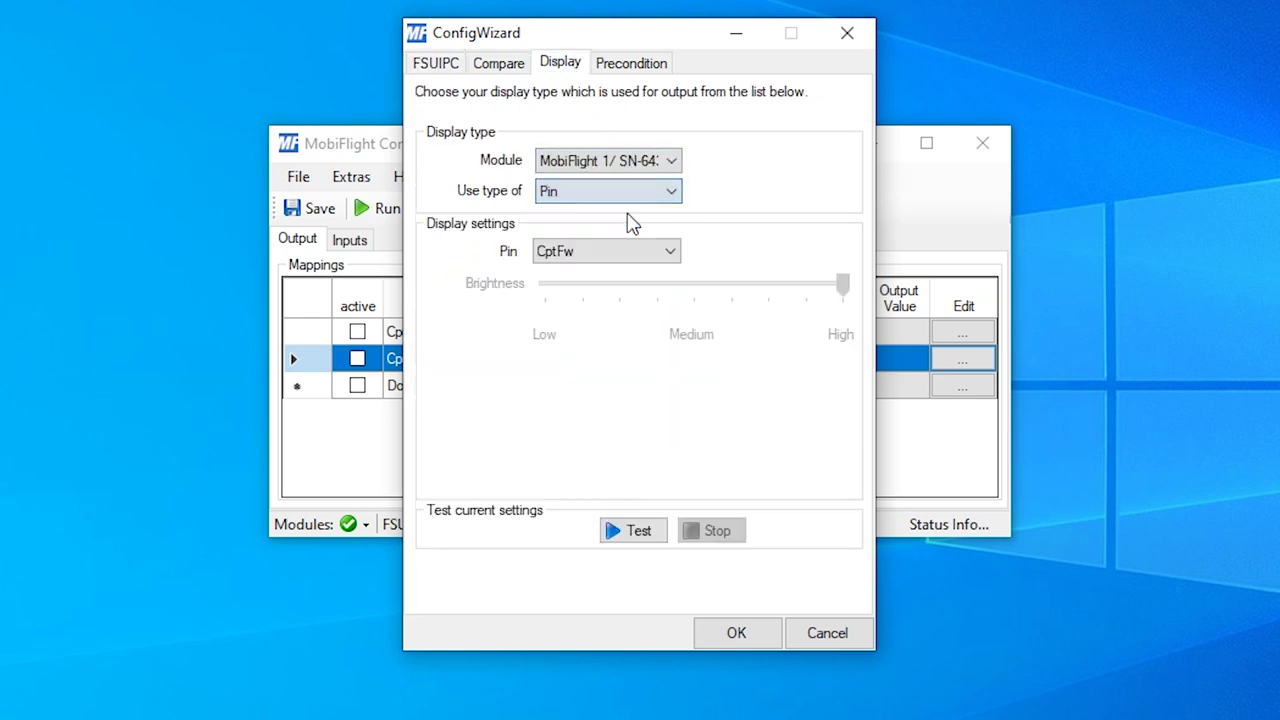
left_click(627, 246)
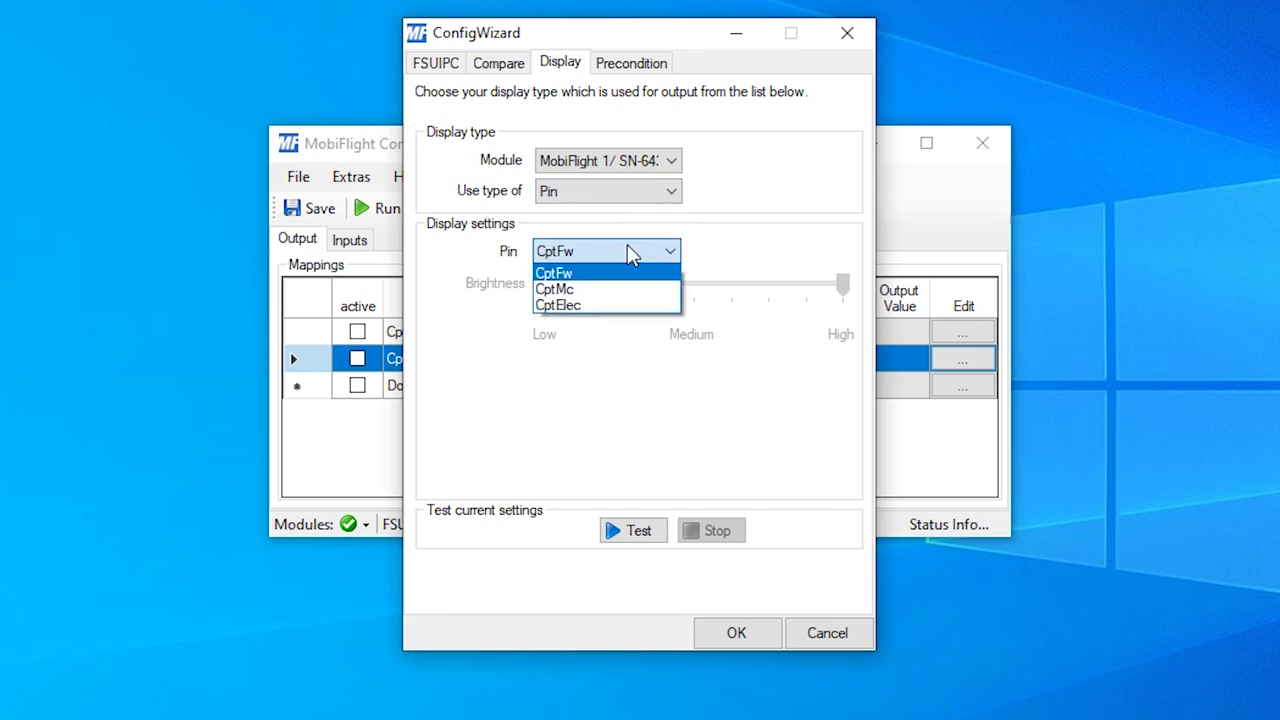
left_click(600, 292)
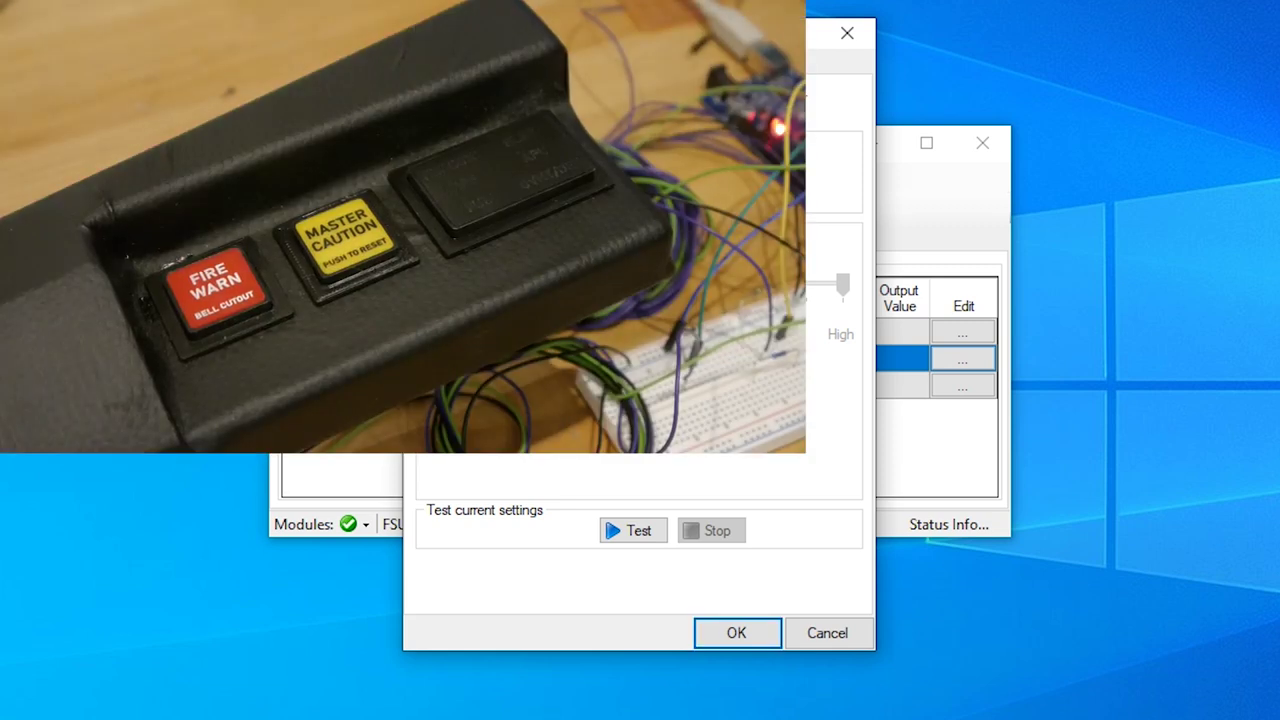
- Test the CptMc output, stop the test and accept the CptMcLed mapping configuration
left_click(640, 531)
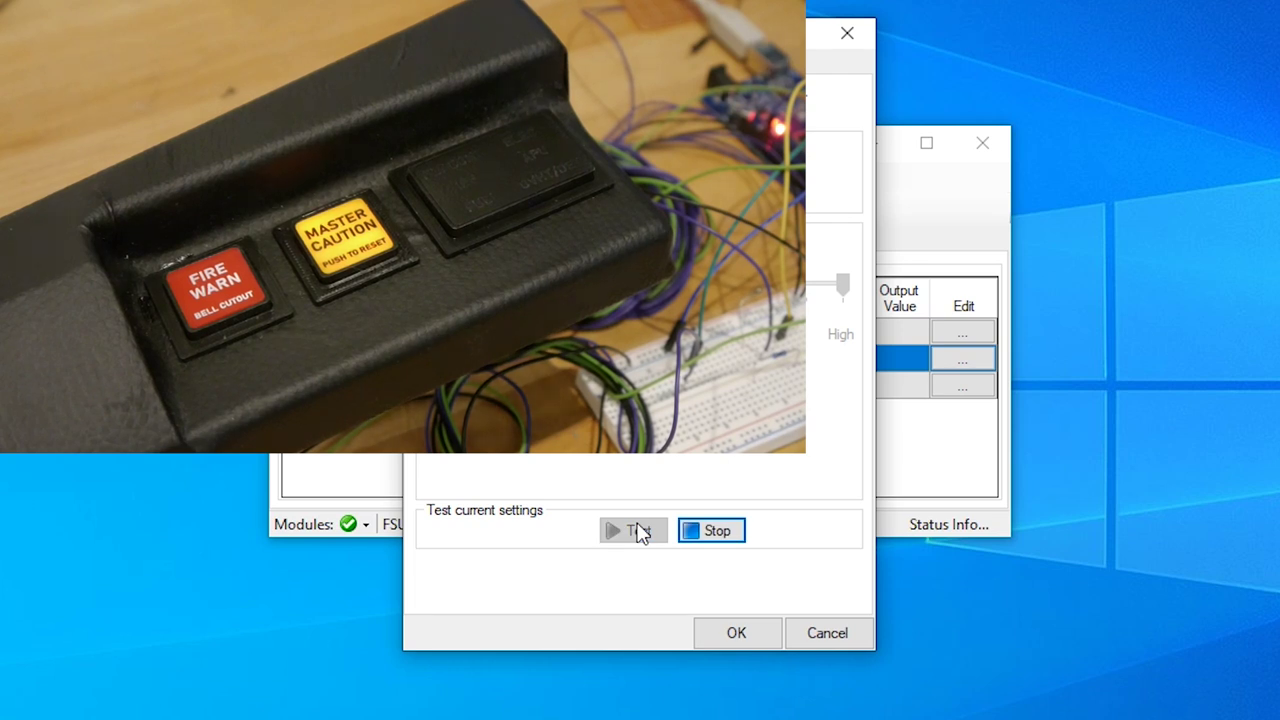
left_click(716, 531)
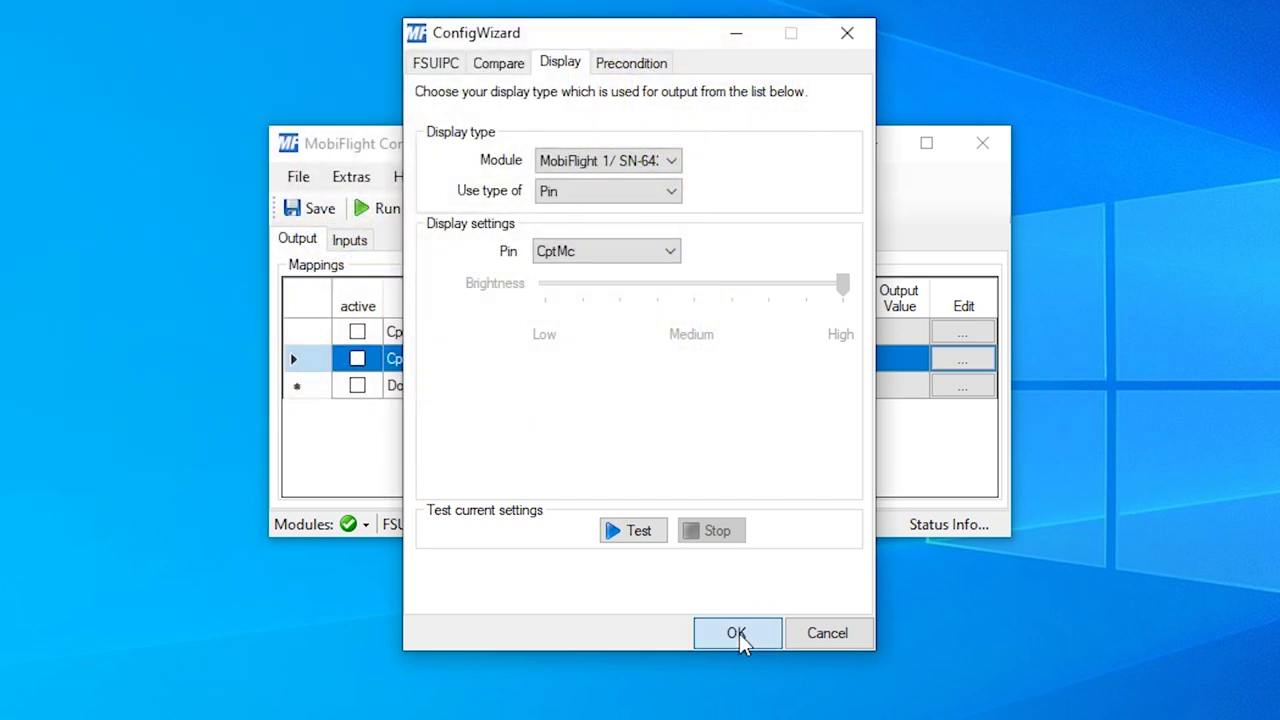
left_click(737, 633)
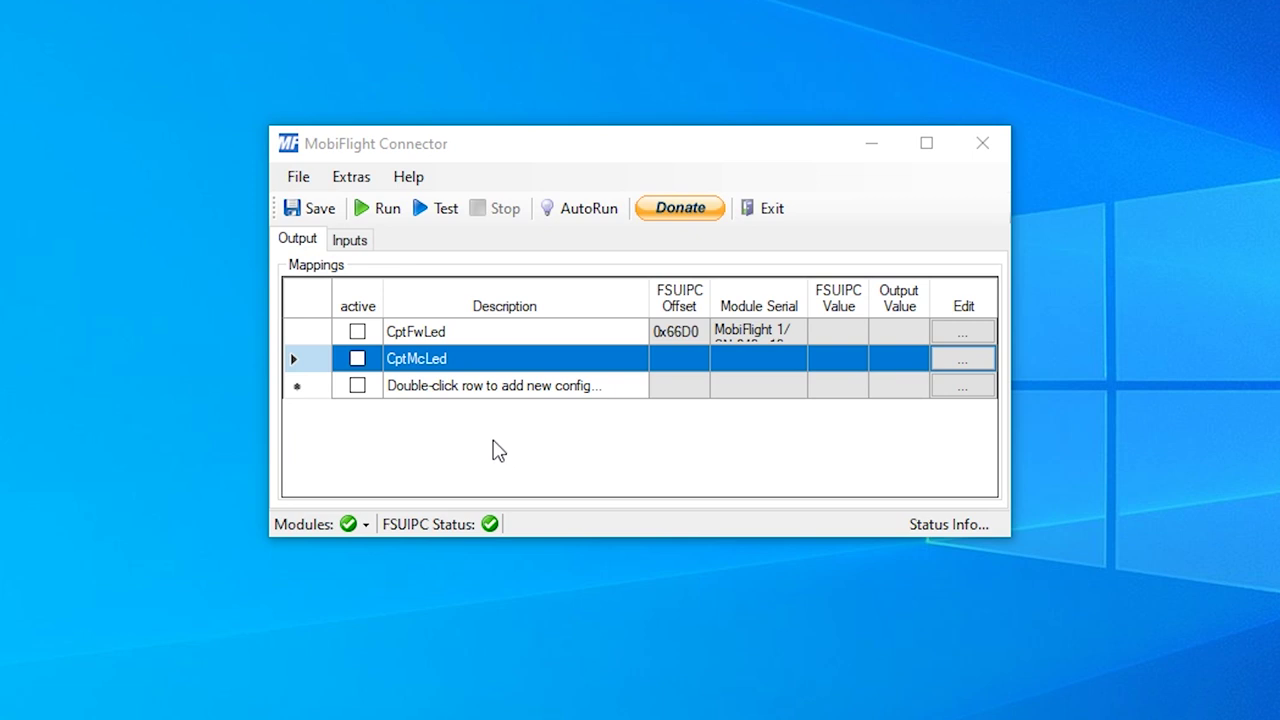
- Add a third output mapping with the description CptElec and open its configuration for editing
left_click(484, 388)
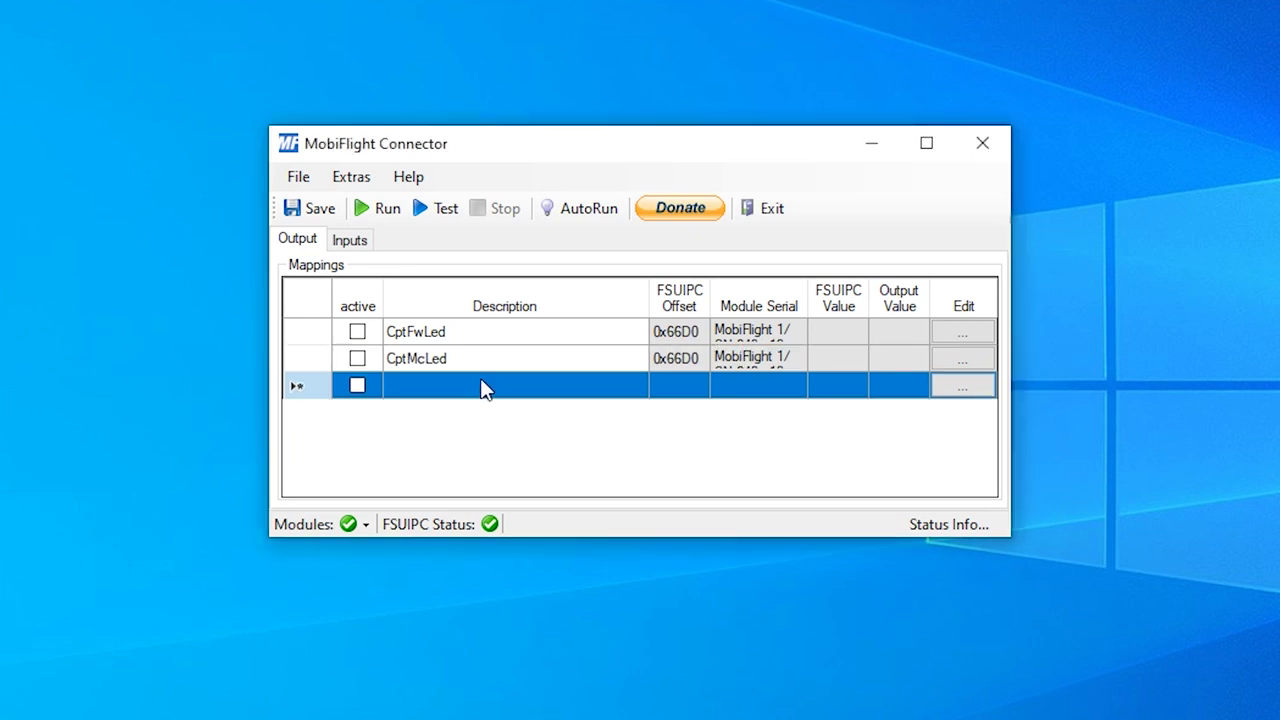
left_click(477, 385)
type("Cpt")
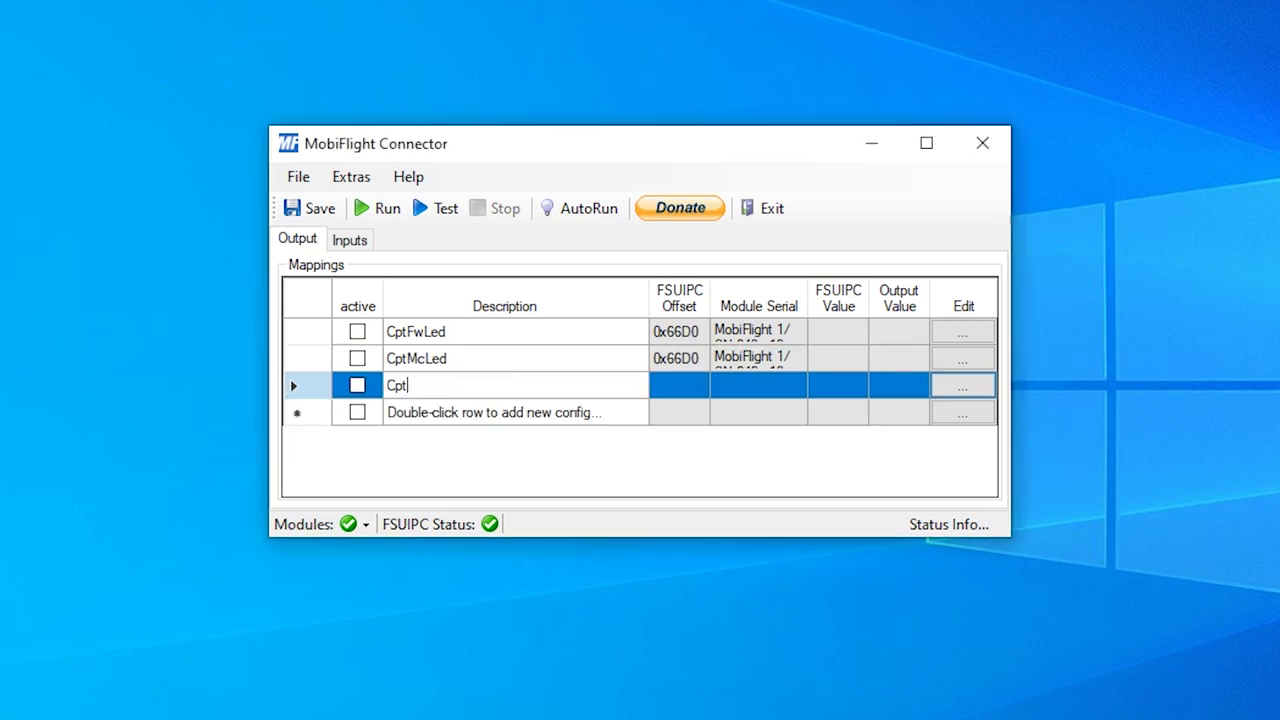
type("Elec")
left_click(955, 390)
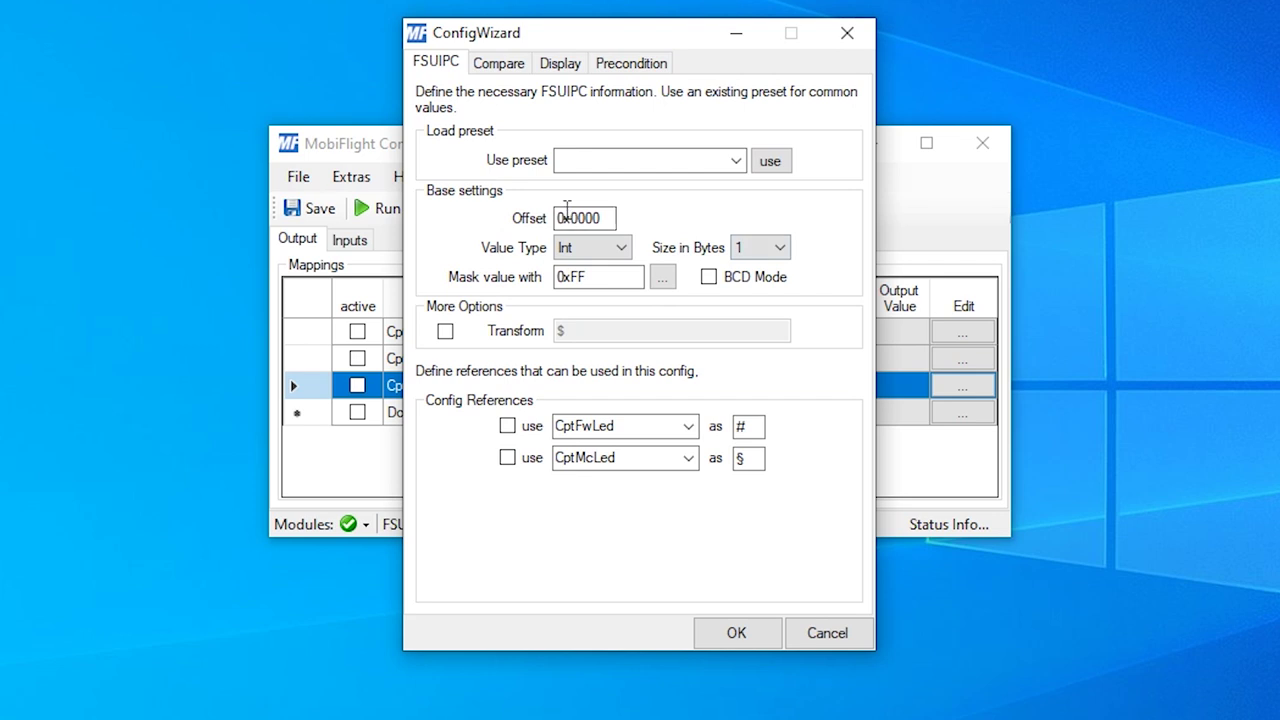
- Set the CptElec mapping's FSUIPC offset to 0x66D0 and mask its value to bit 2 only
double_click(572, 210)
type("0x66D")
left_click(664, 279)
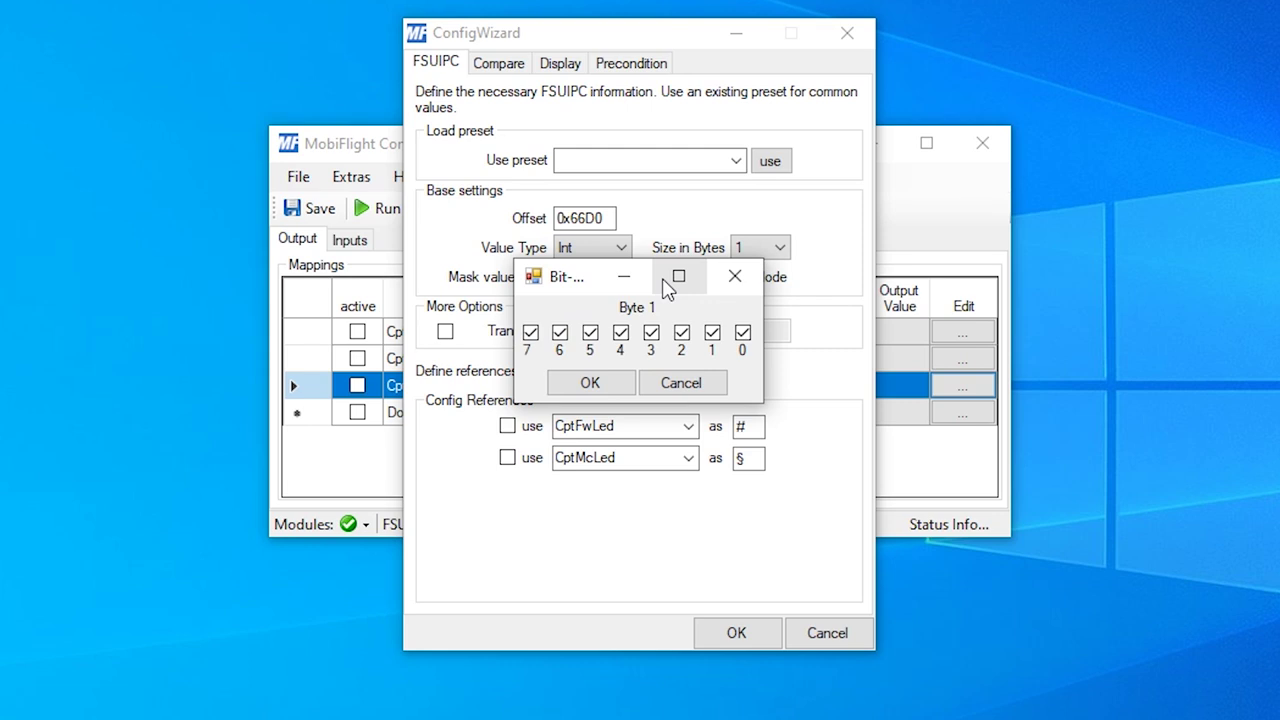
left_click(712, 333)
left_click(742, 333)
left_click(651, 334)
left_click(621, 334)
left_click(590, 334)
left_click(560, 334)
left_click(601, 382)
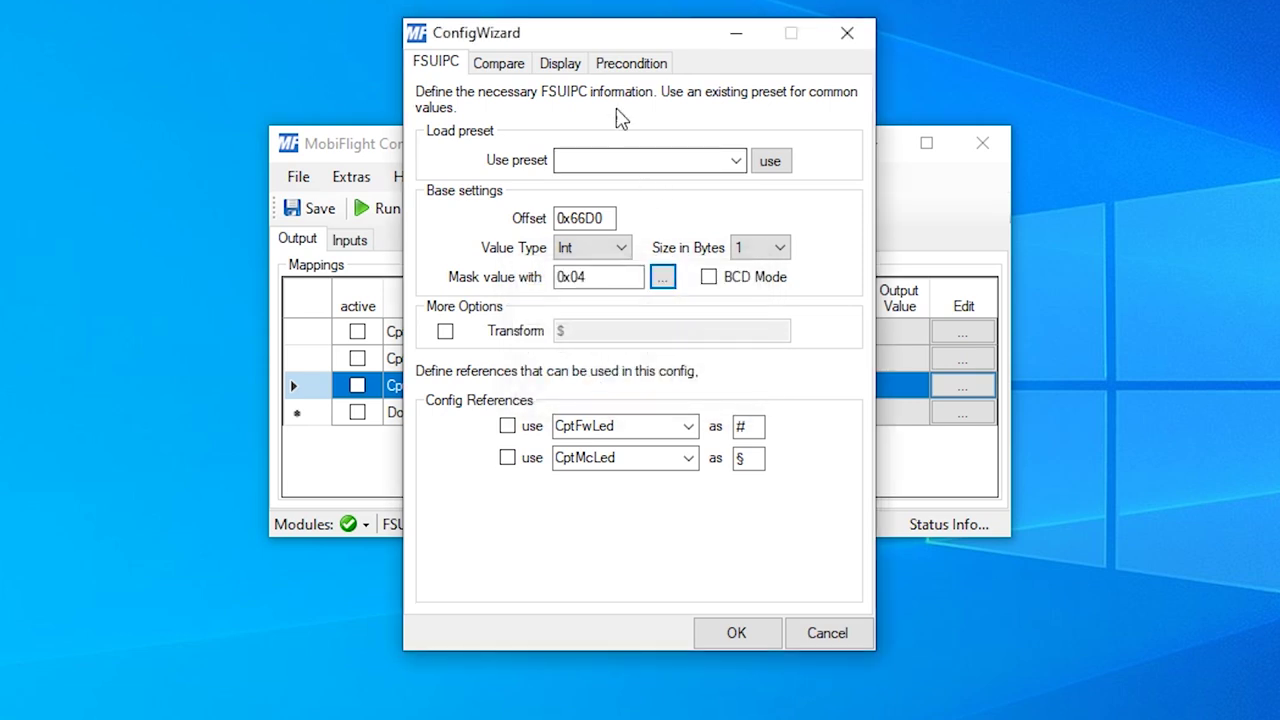
- Set the CptElec mapping's display to the MobiFlight 1 module, type Pin, using the CptElec pin
left_click(564, 68)
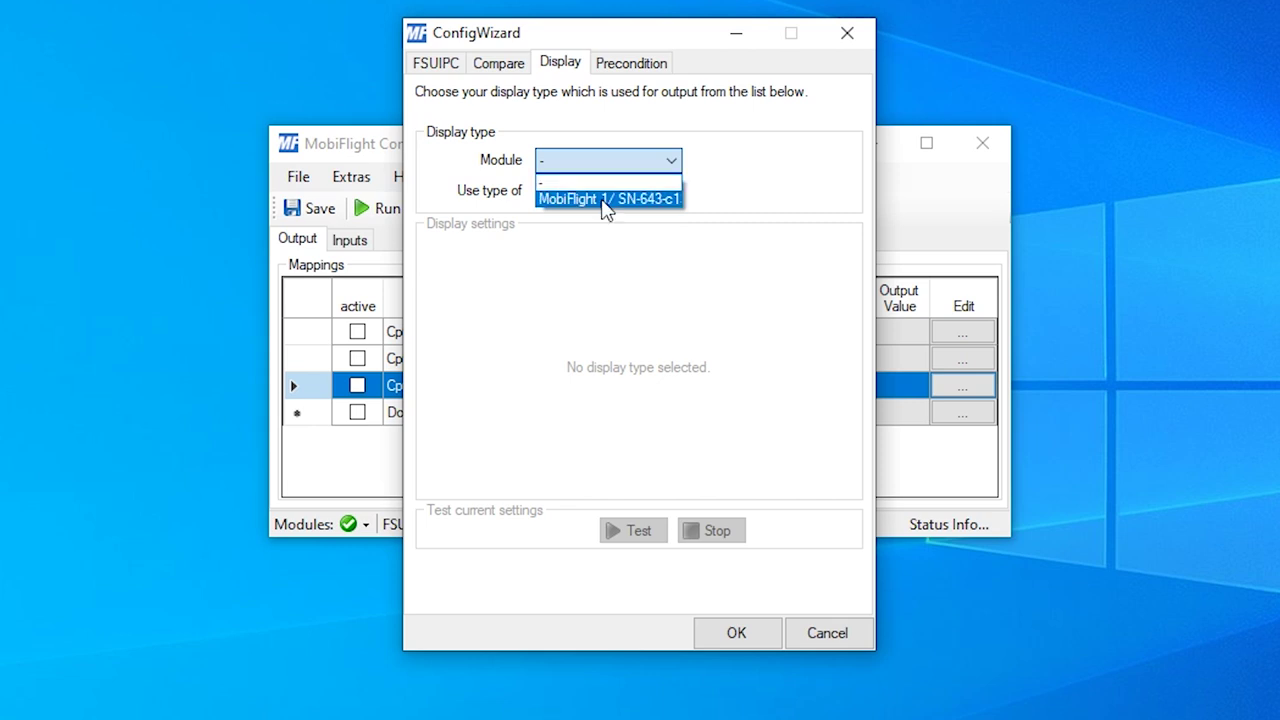
left_click(605, 199)
left_click(600, 192)
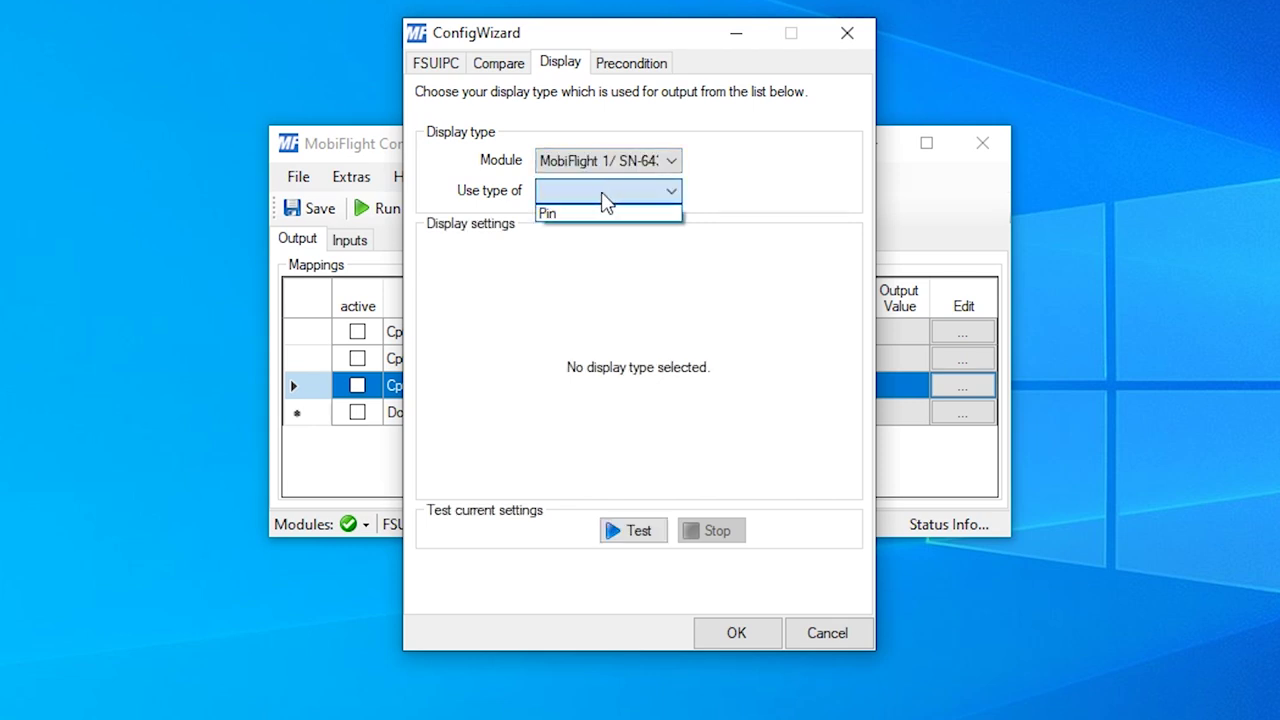
left_click(603, 214)
left_click(606, 256)
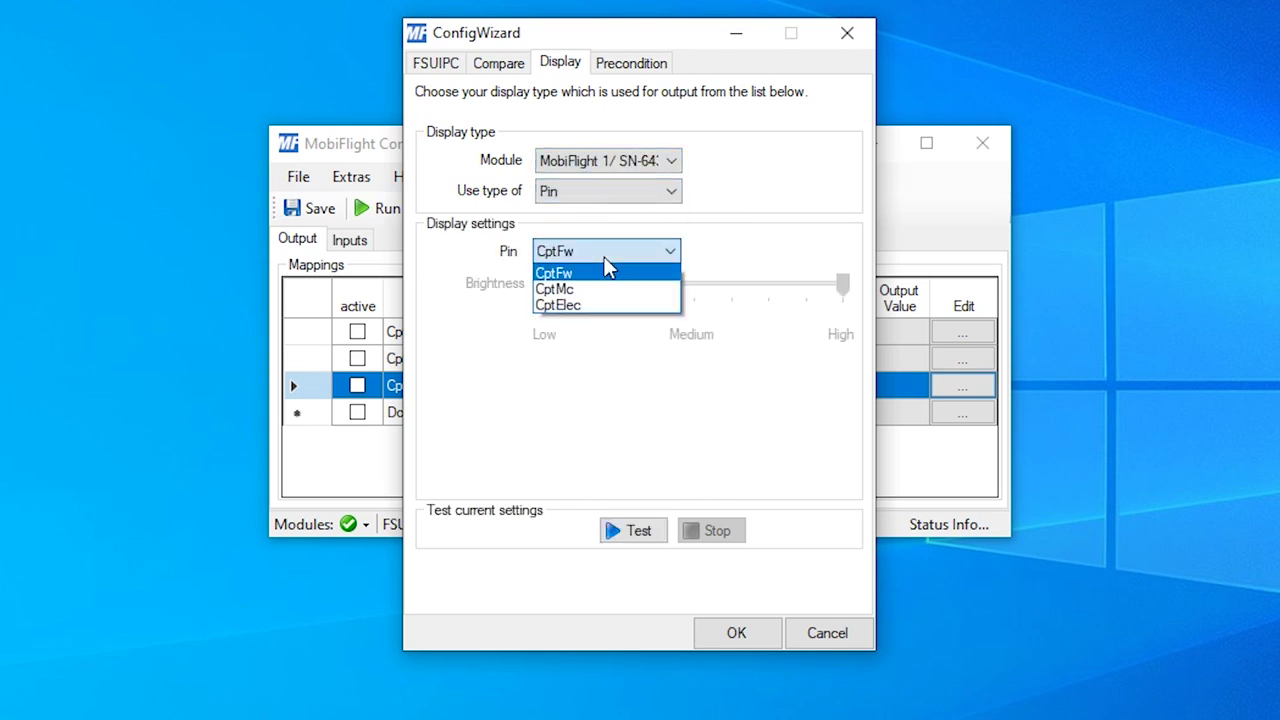
left_click(604, 308)
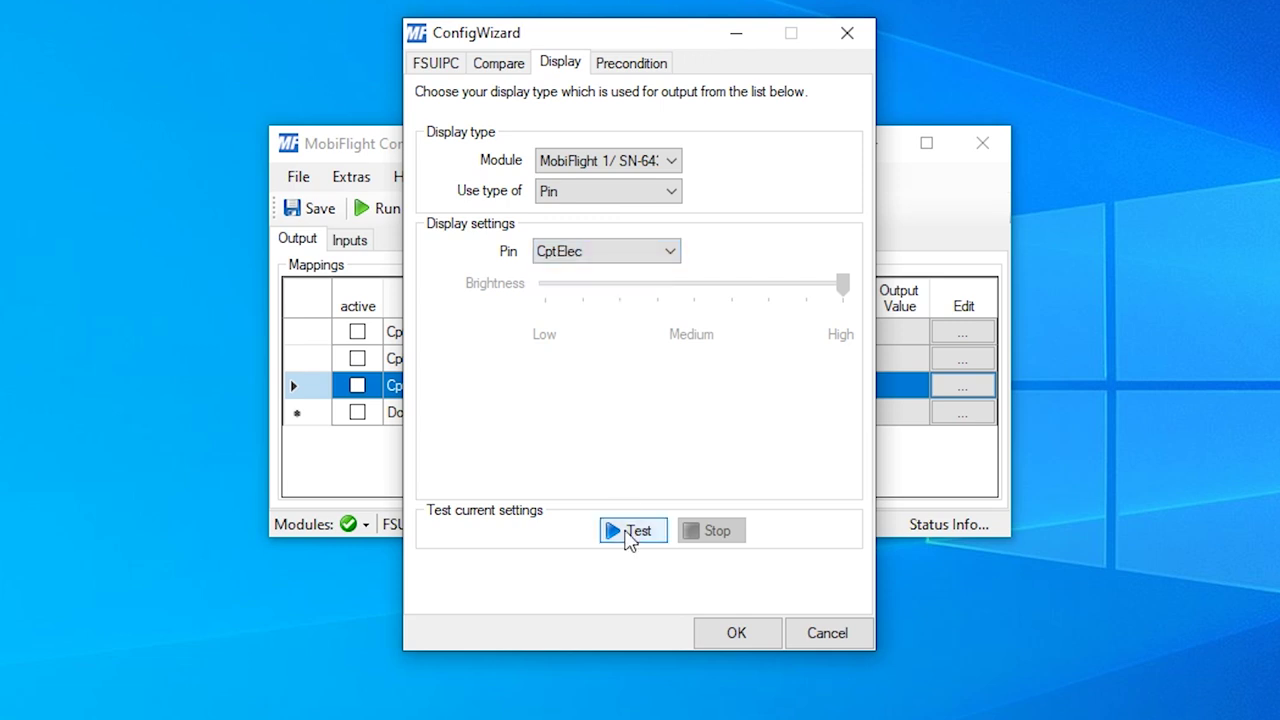
- Test the CptElec output on the hardware and stop the test
left_click(630, 536)
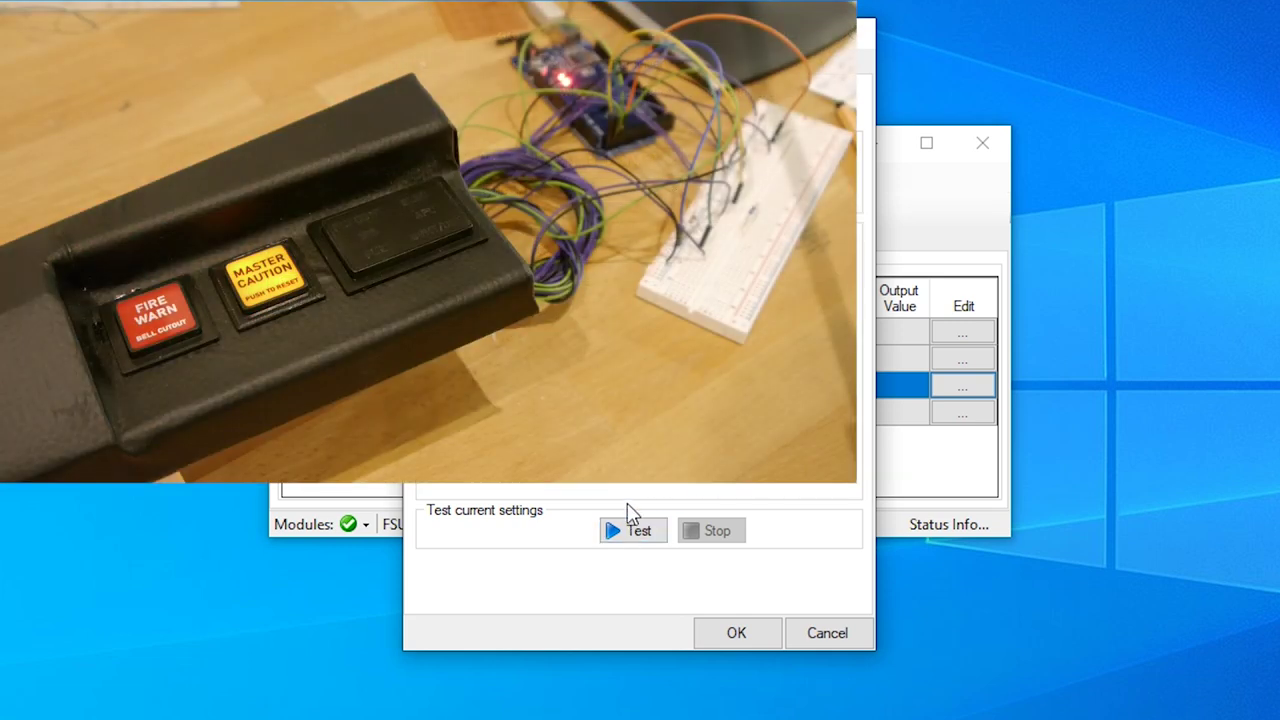
left_click(630, 534)
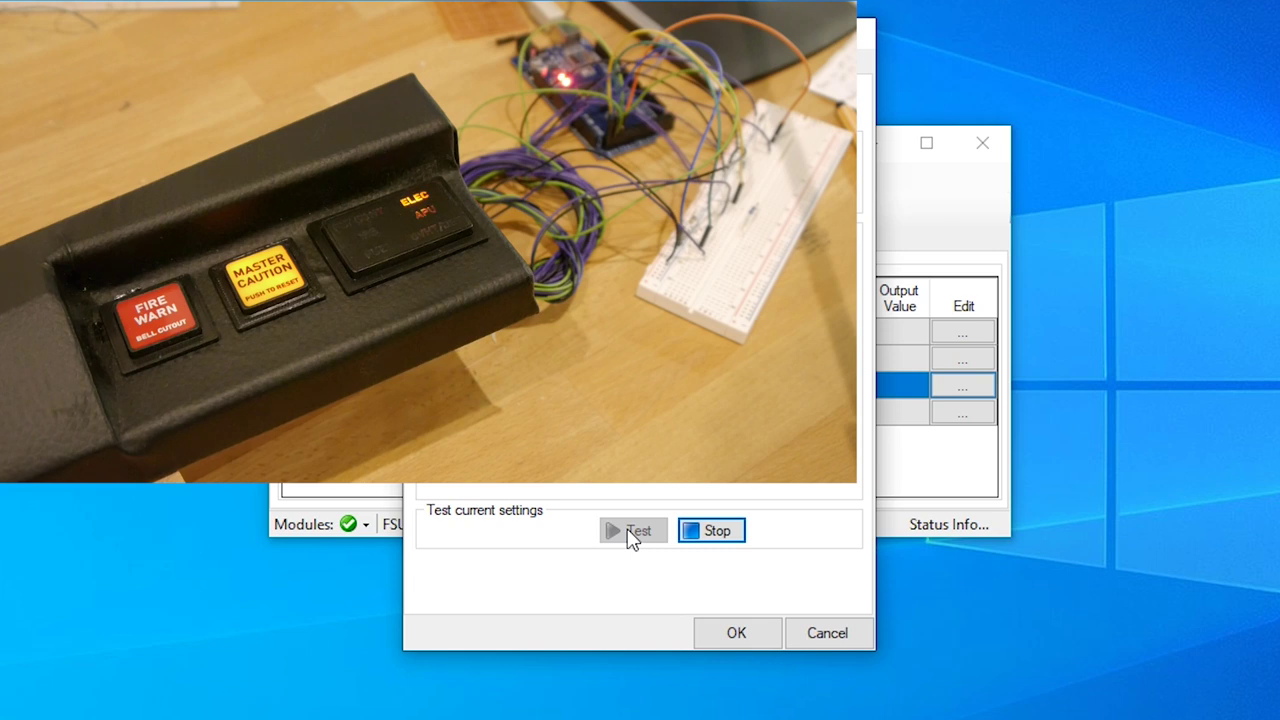
left_click(716, 532)
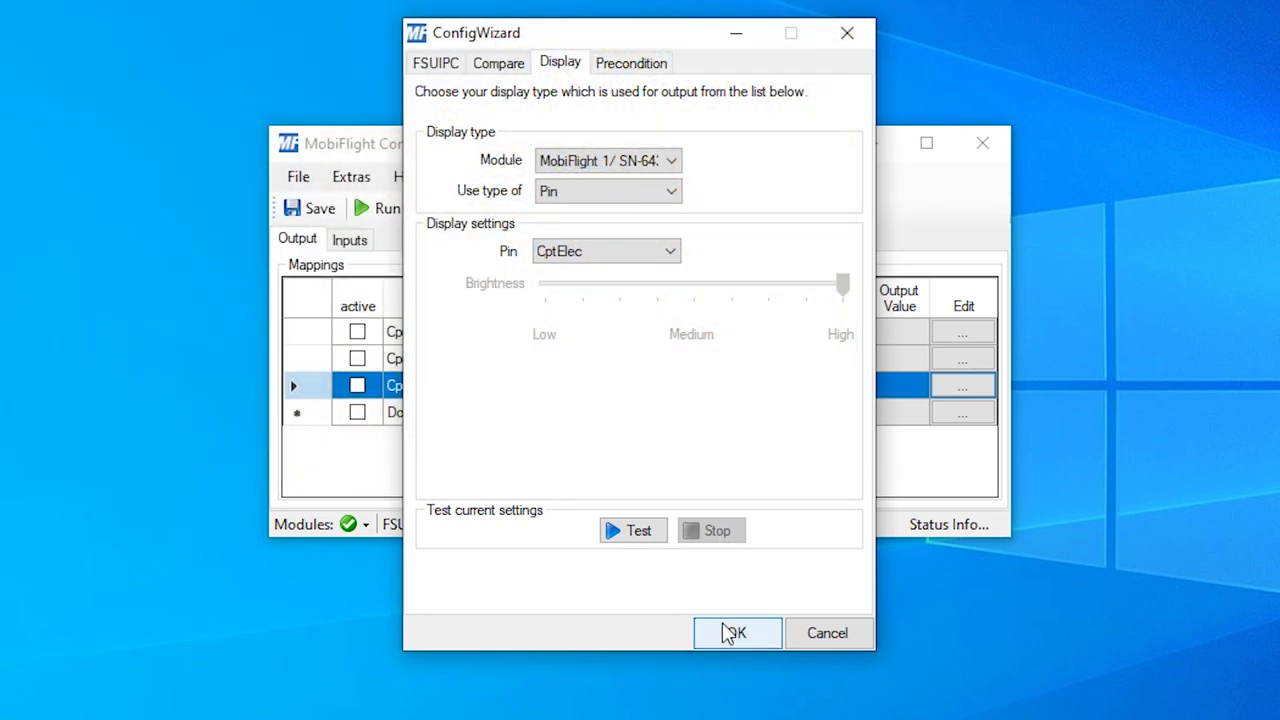
- Save the CptElec output settings, add an input mapping with the description CptFwB and open its configuration
left_click(731, 633)
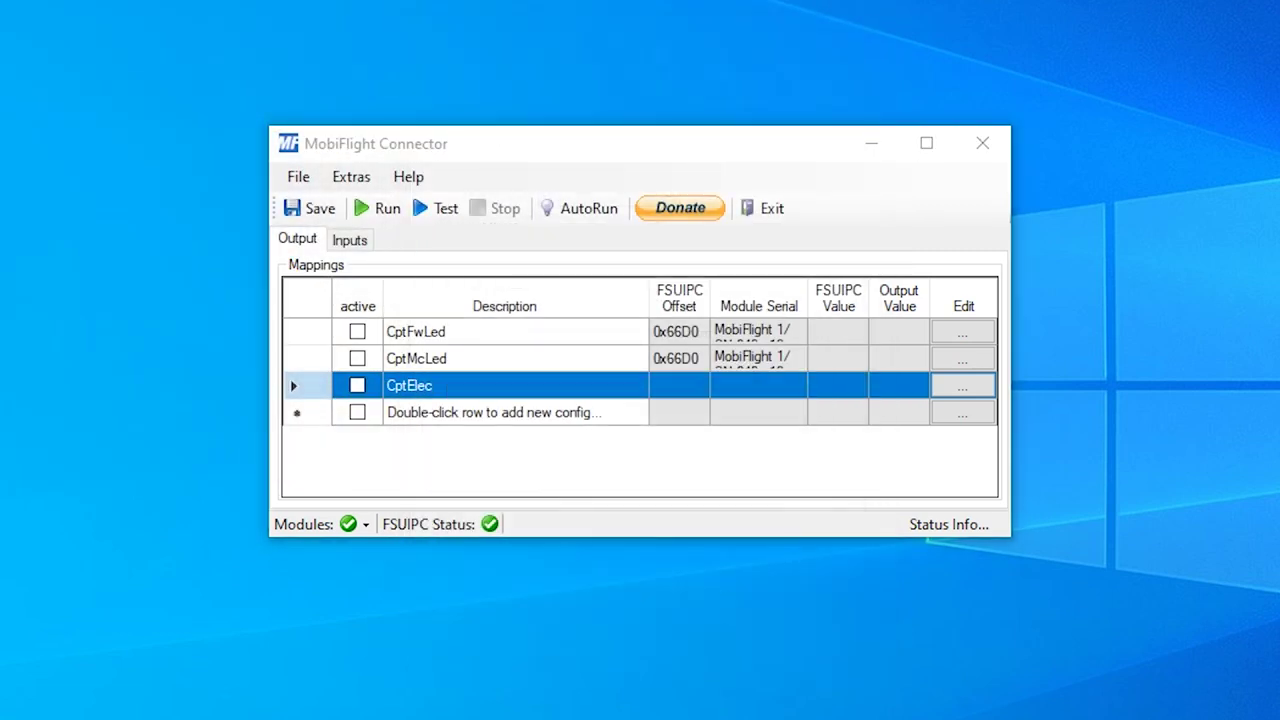
left_click(353, 243)
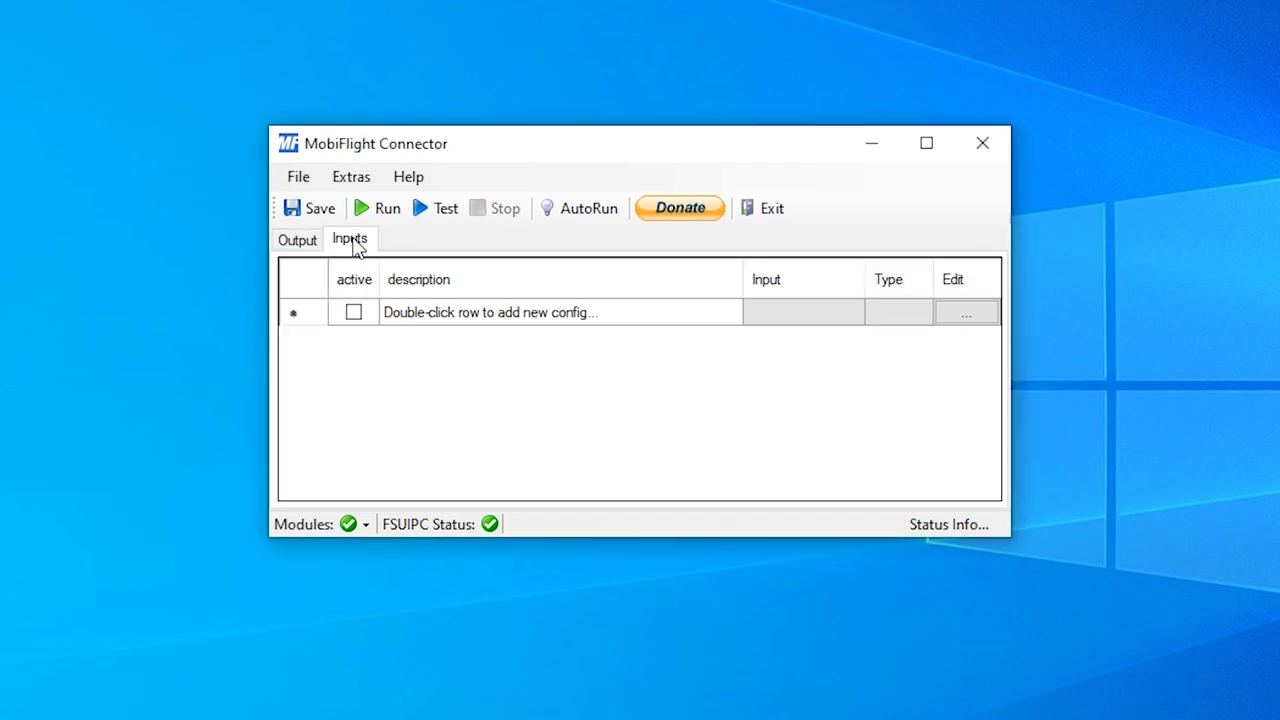
double_click(421, 312)
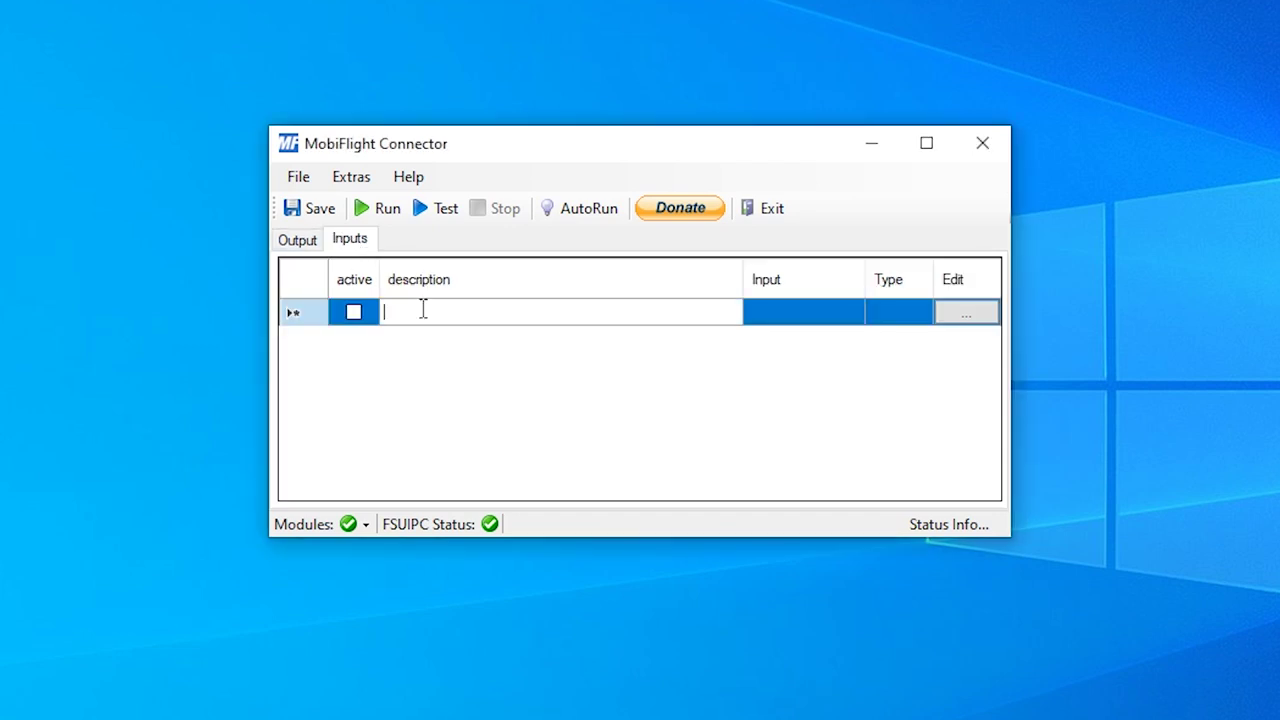
type("CptFwB")
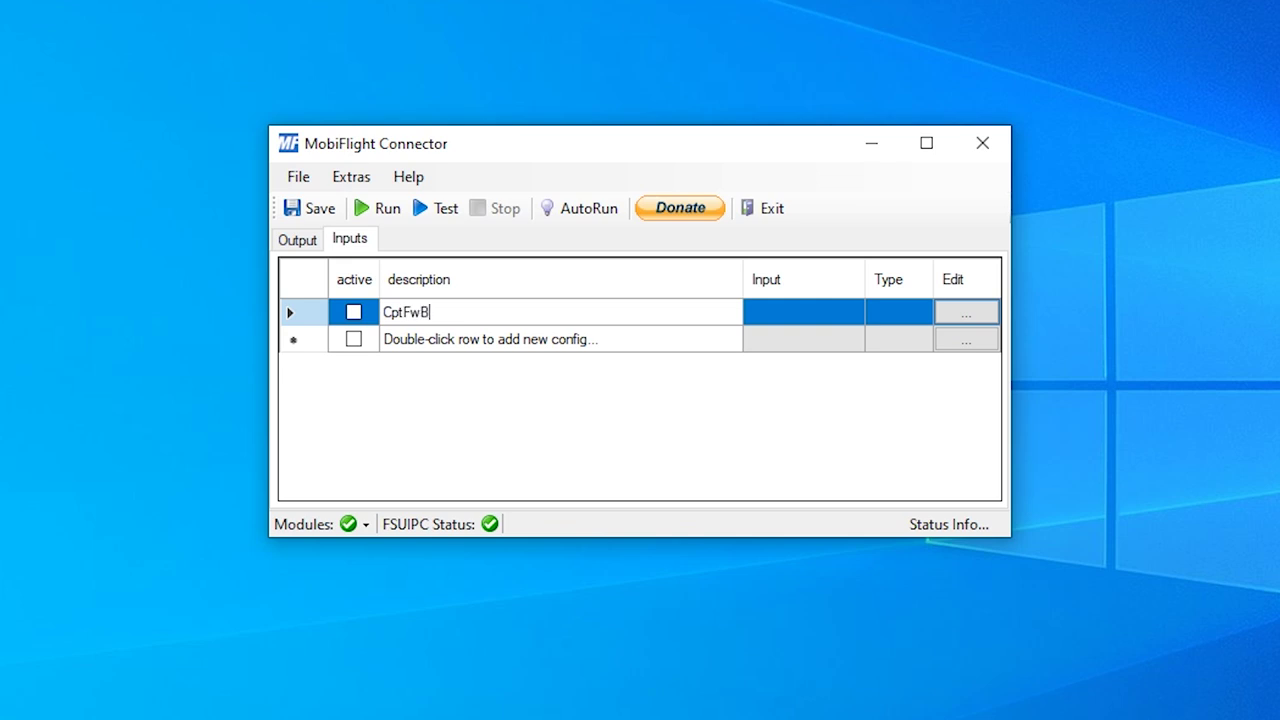
left_click(958, 318)
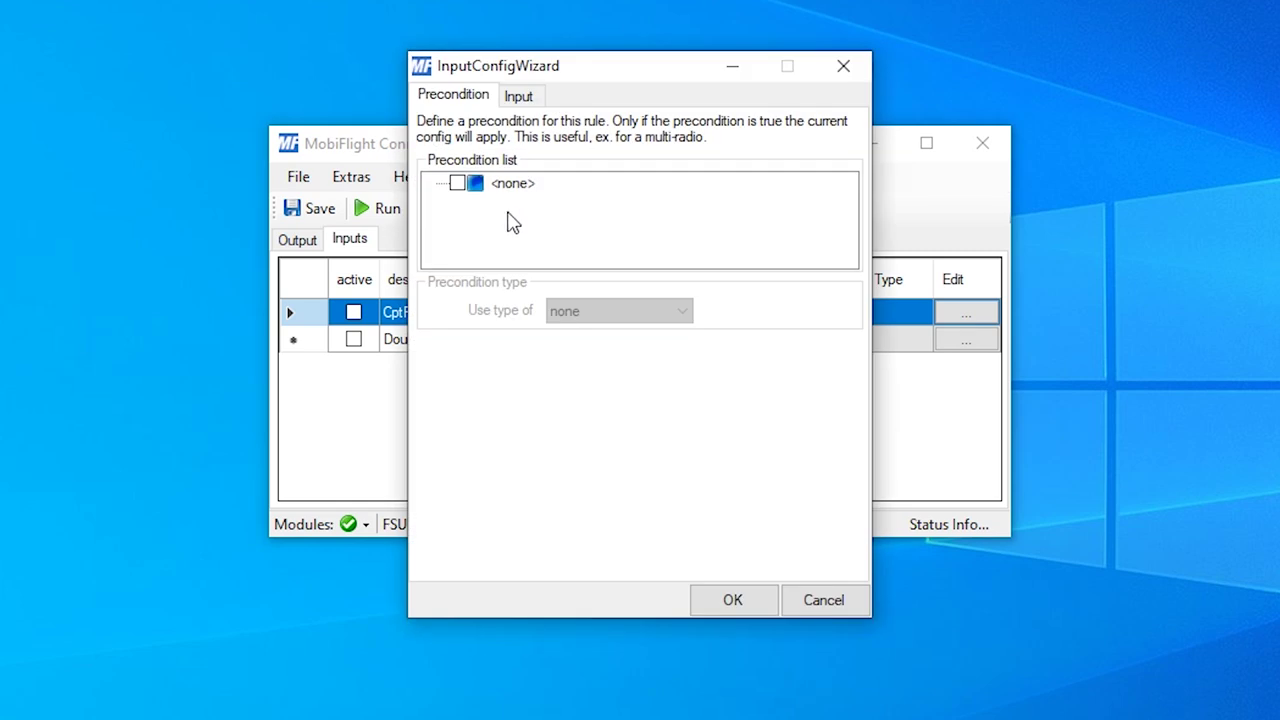
- Assign the CptFwB input mapping to the MobiFlight 1 module and the CptFb device
left_click(519, 98)
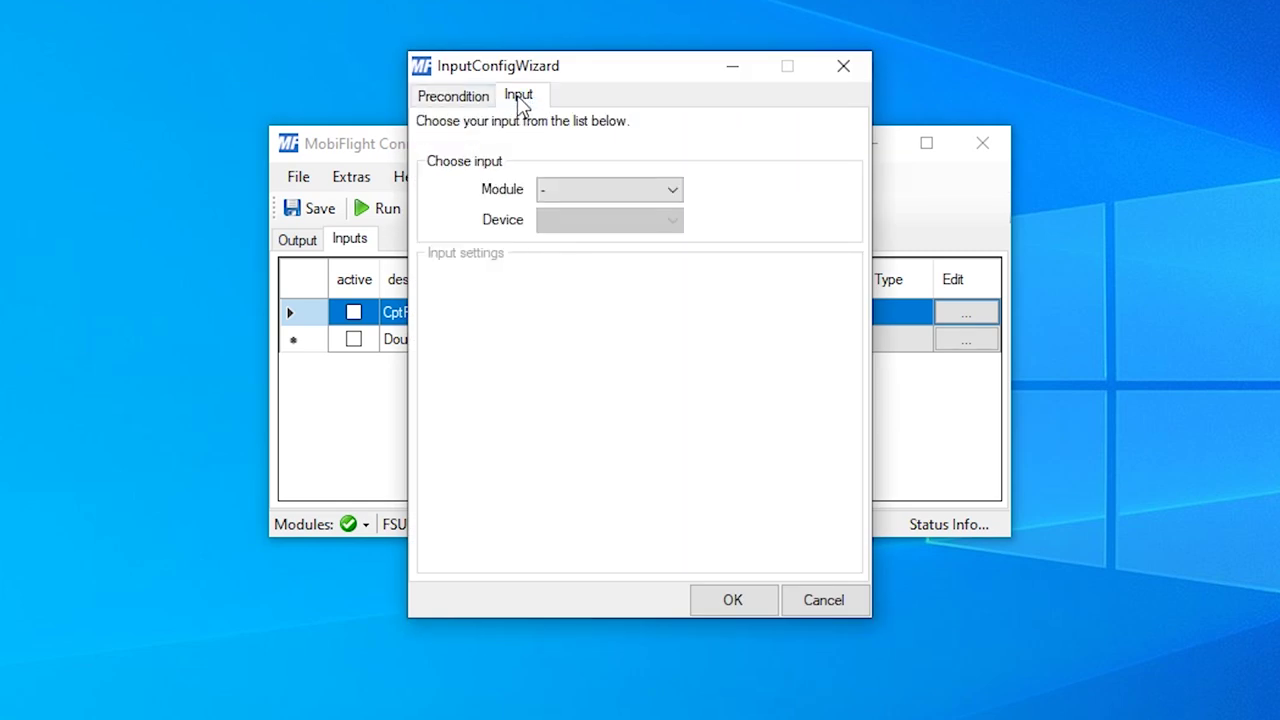
left_click(565, 194)
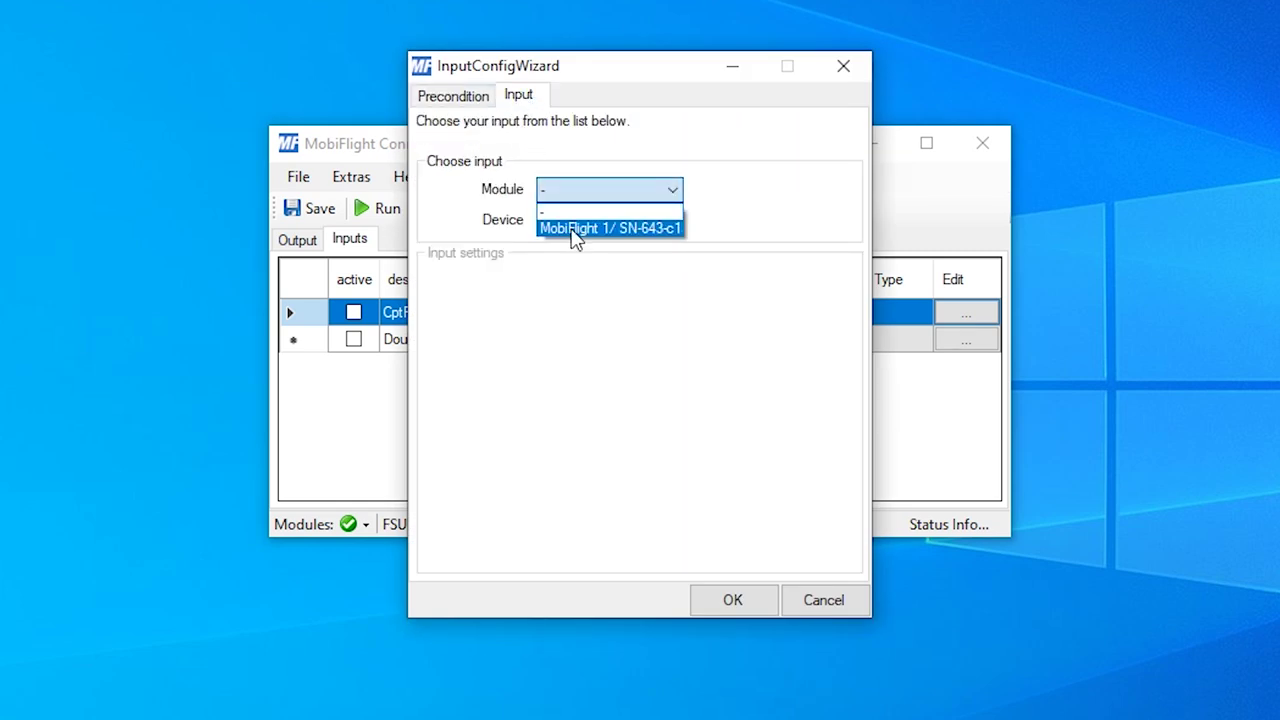
left_click(575, 230)
left_click(571, 222)
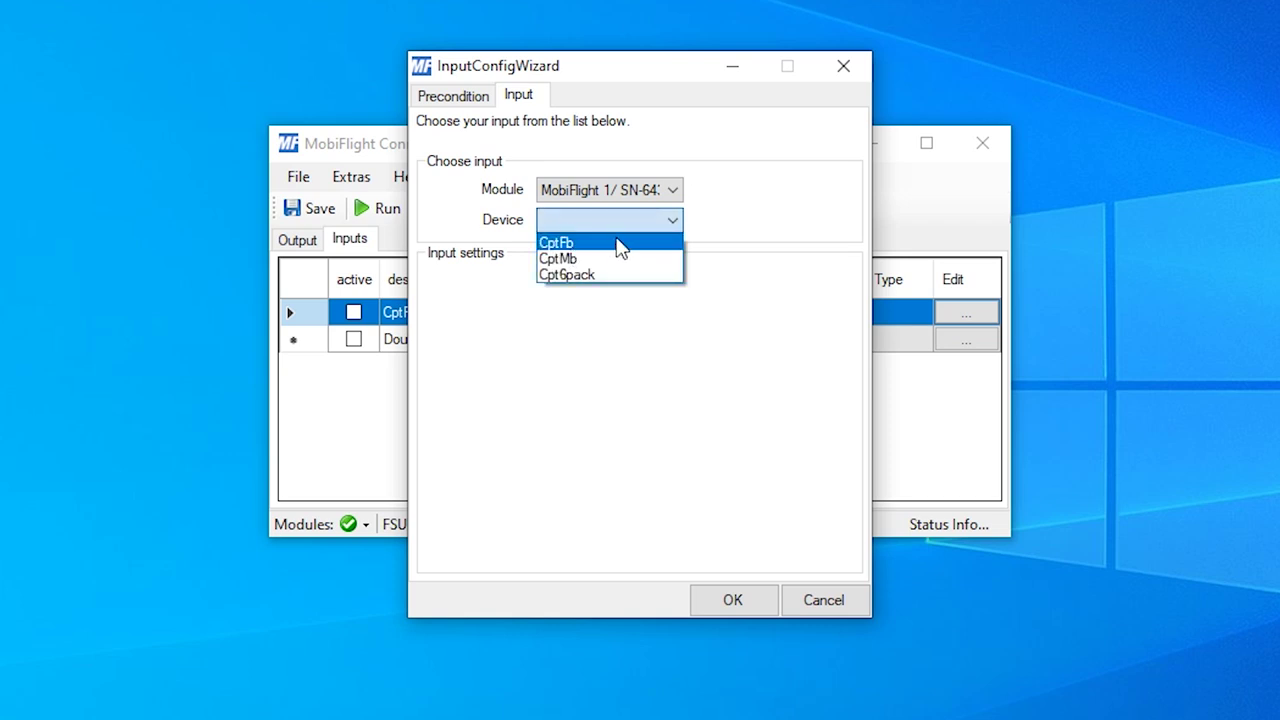
left_click(620, 248)
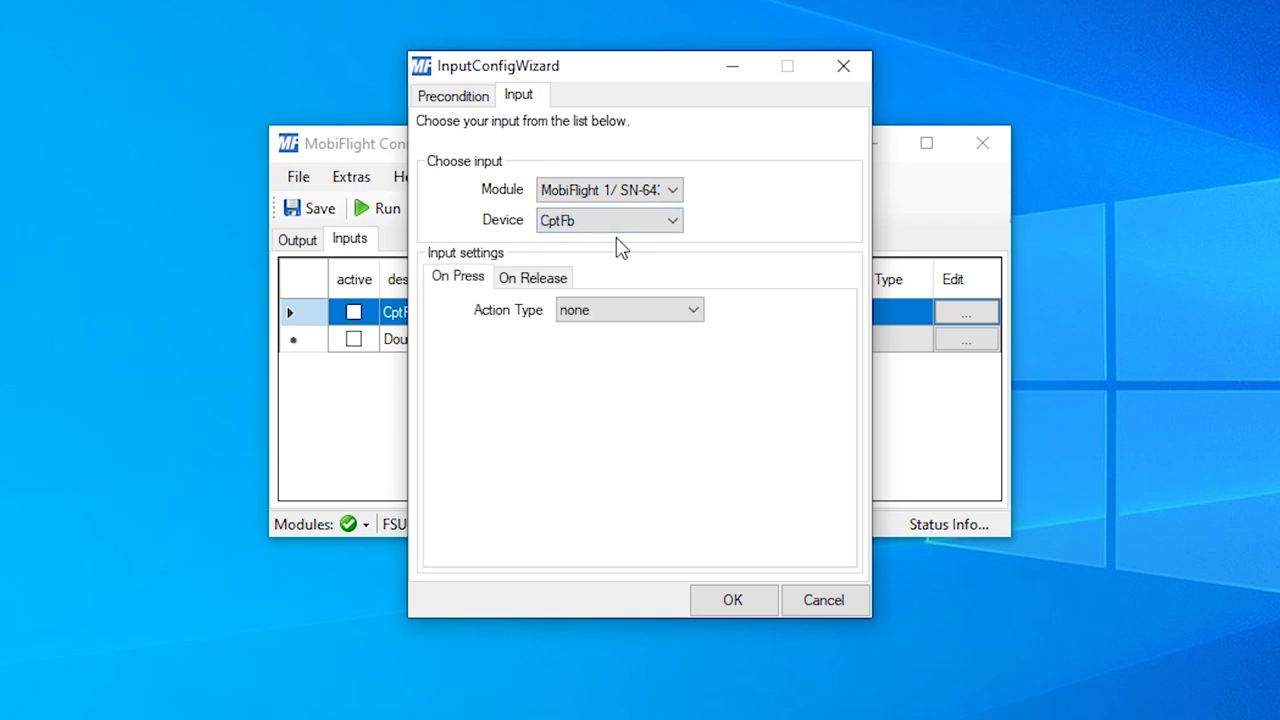
- Set the CptFwB on-press action to FSUIPC Offset with the offset 0x66D0
left_click(618, 318)
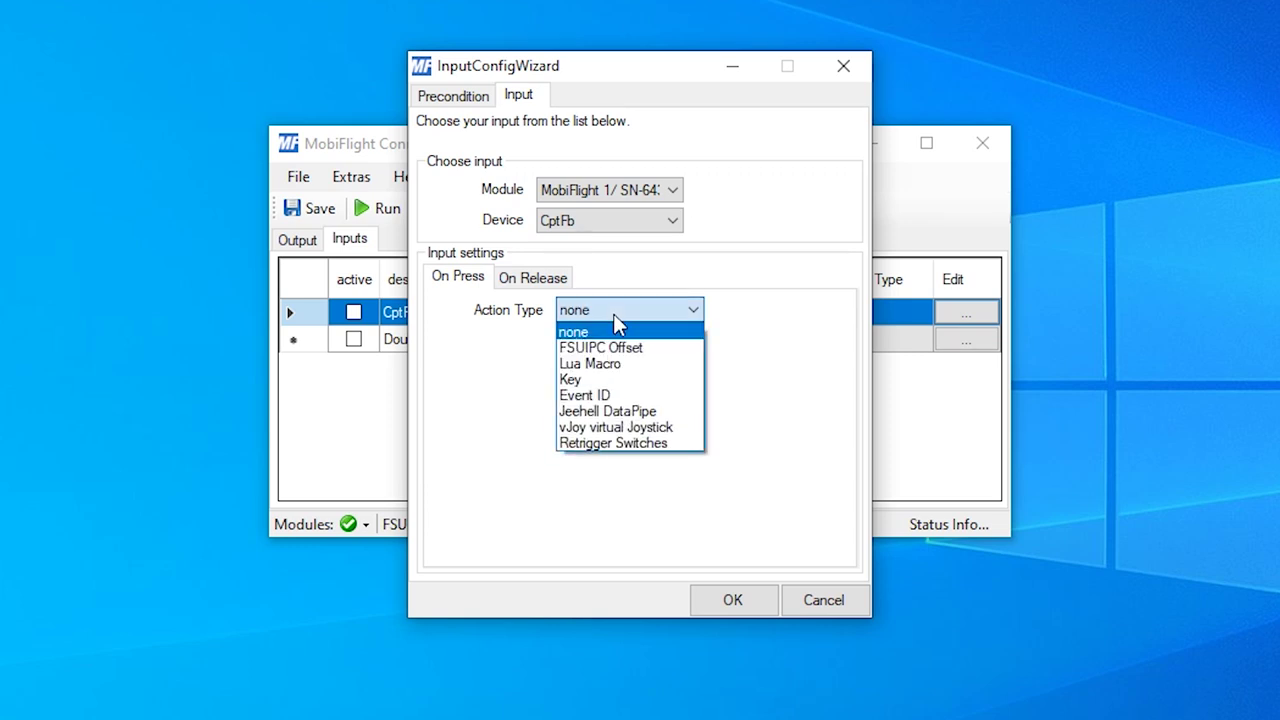
left_click(643, 355)
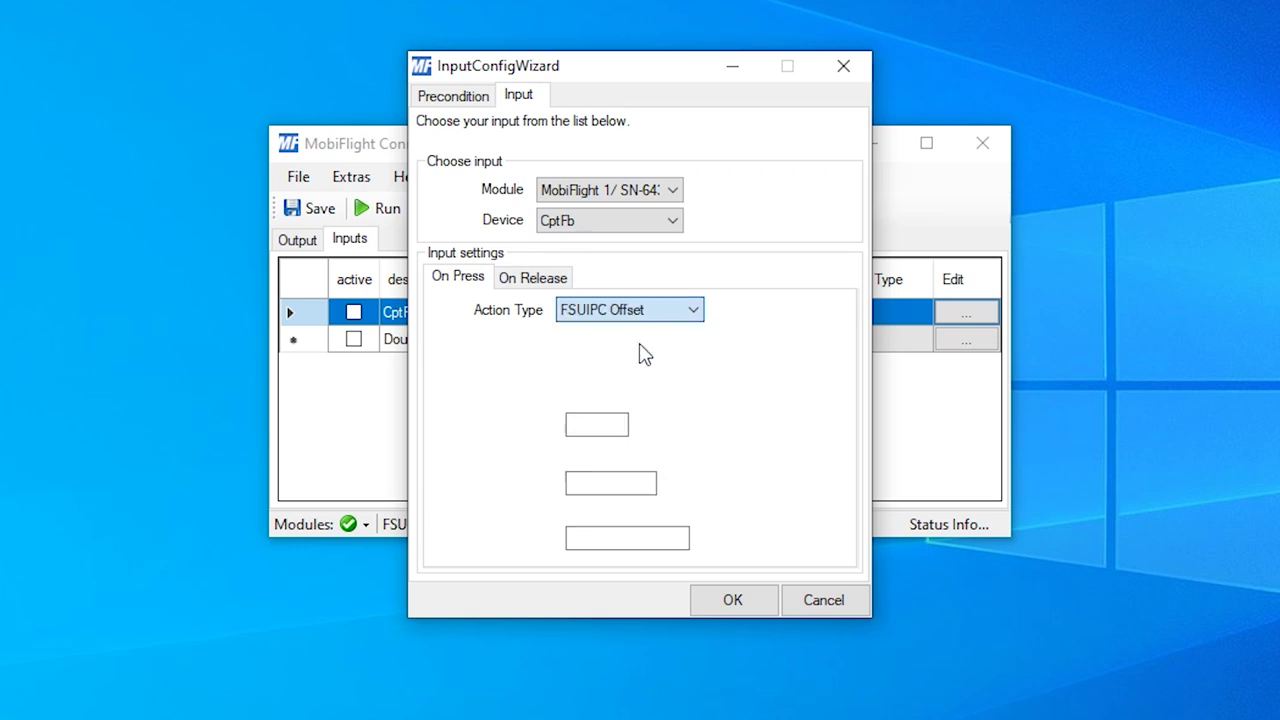
left_click_drag(584, 424, 731, 448)
type("66D0")
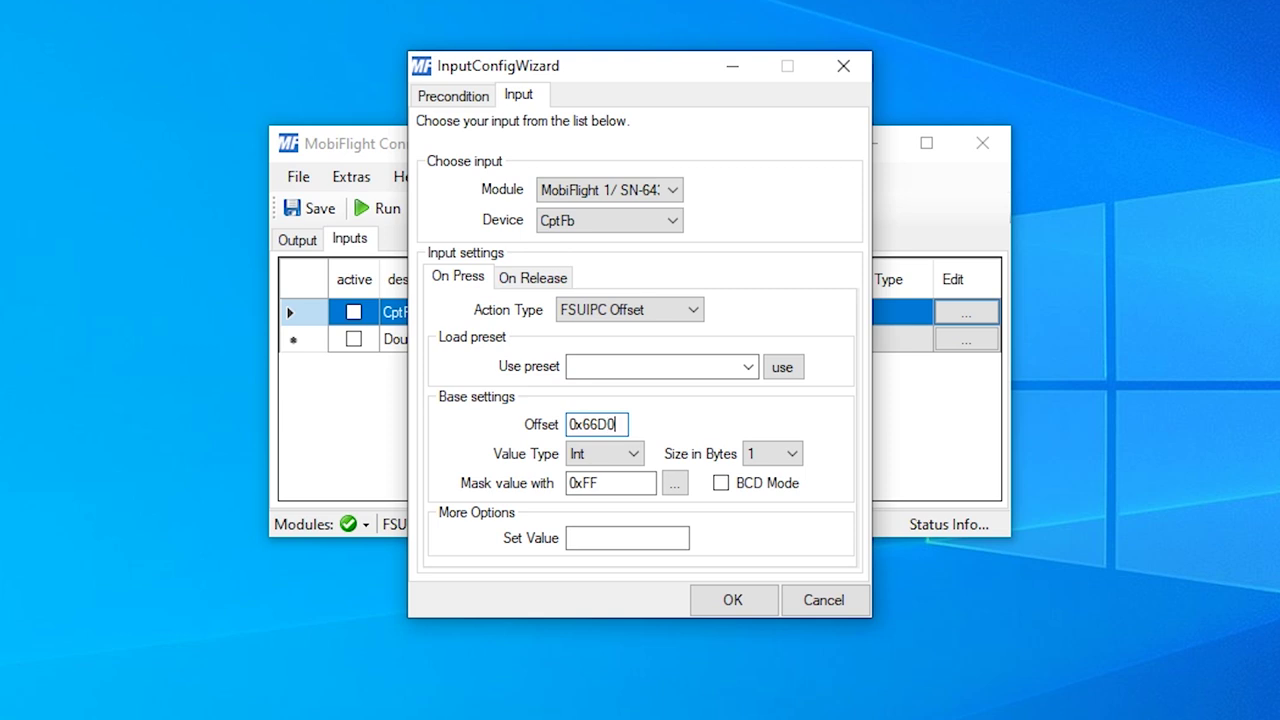
key("Tab")
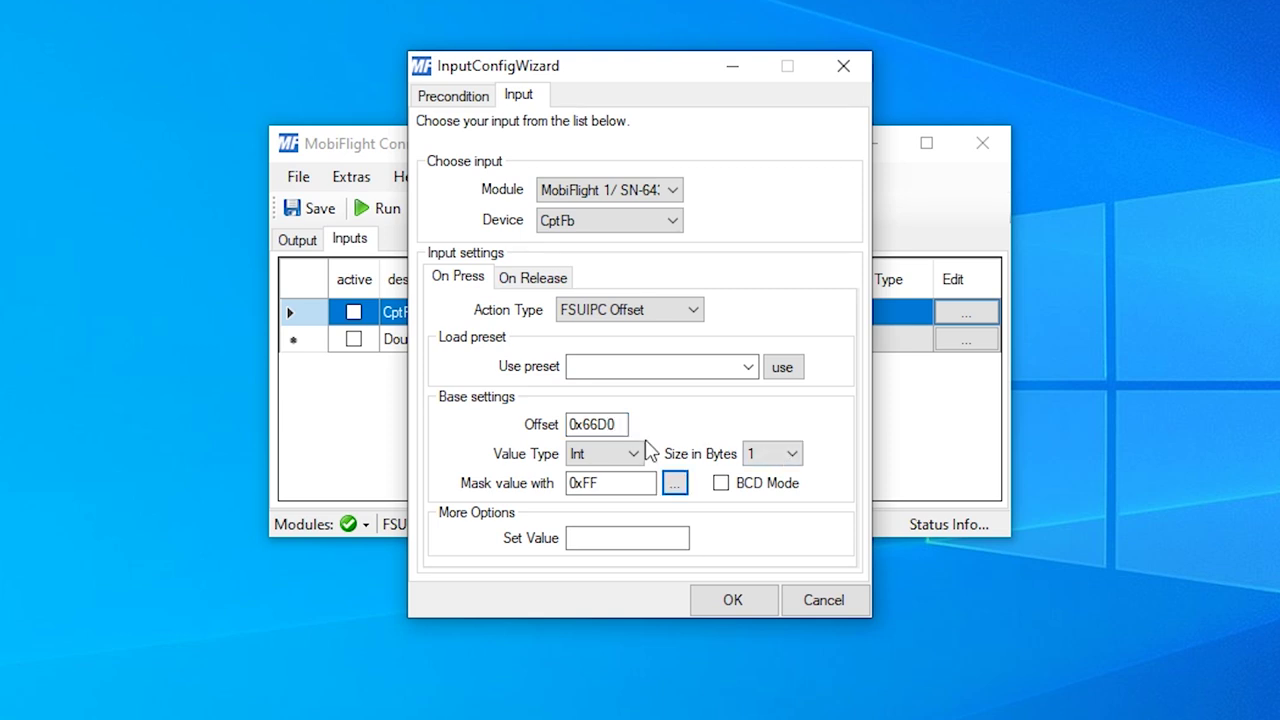
- Mask the CptFwB on-press value to bit 3 only and set the value it writes to 1
left_click(675, 484)
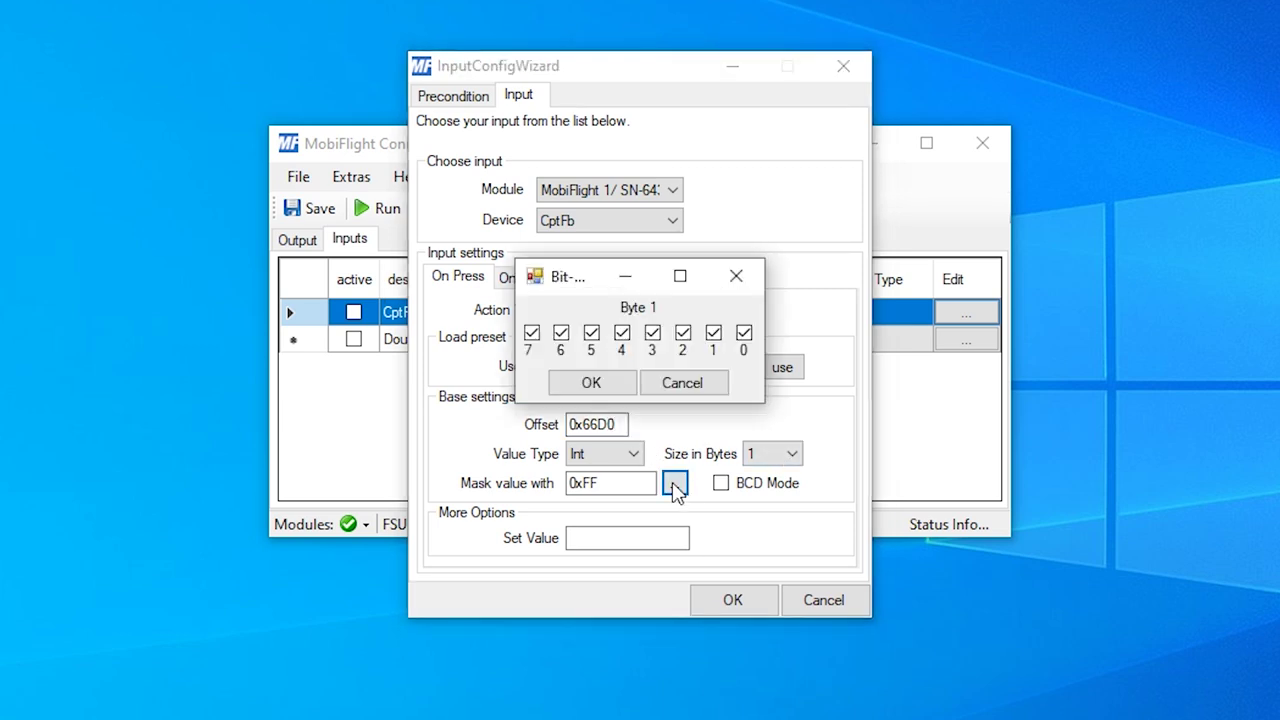
left_click(682, 333)
left_click(713, 333)
left_click(744, 333)
left_click(531, 333)
left_click(561, 333)
left_click(591, 333)
left_click(621, 333)
left_click(614, 386)
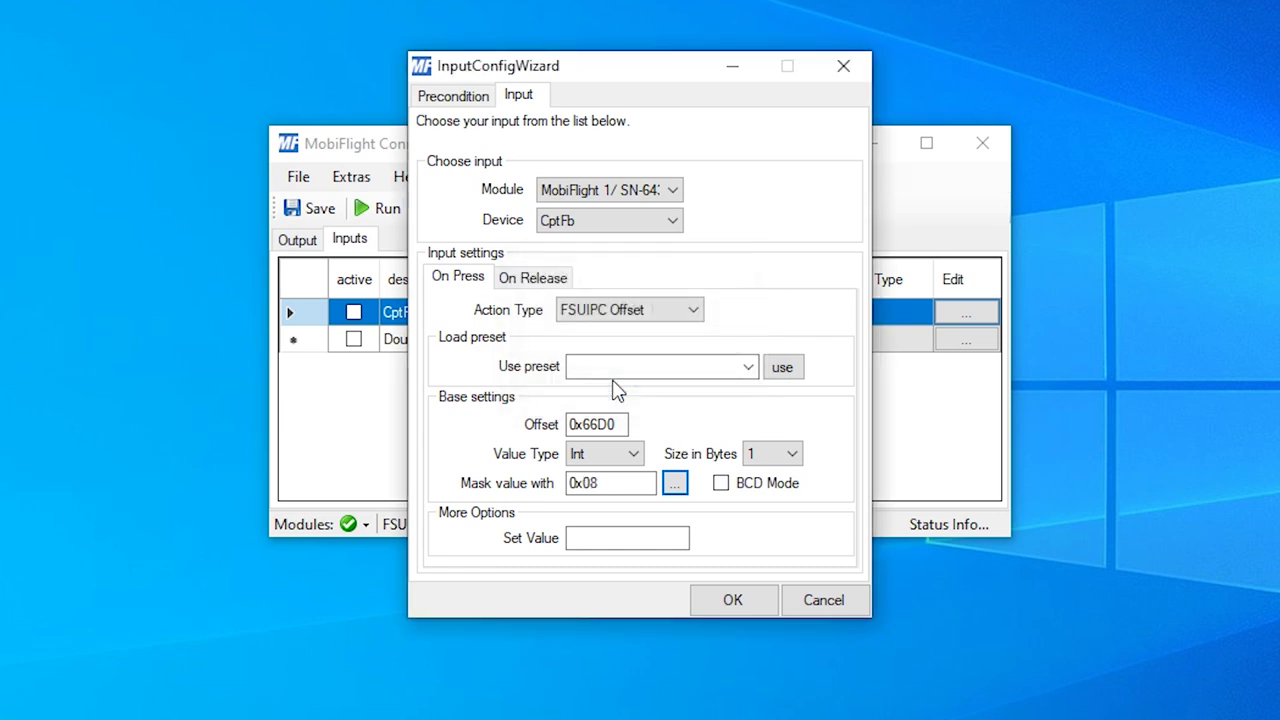
left_click(593, 538)
type("1")
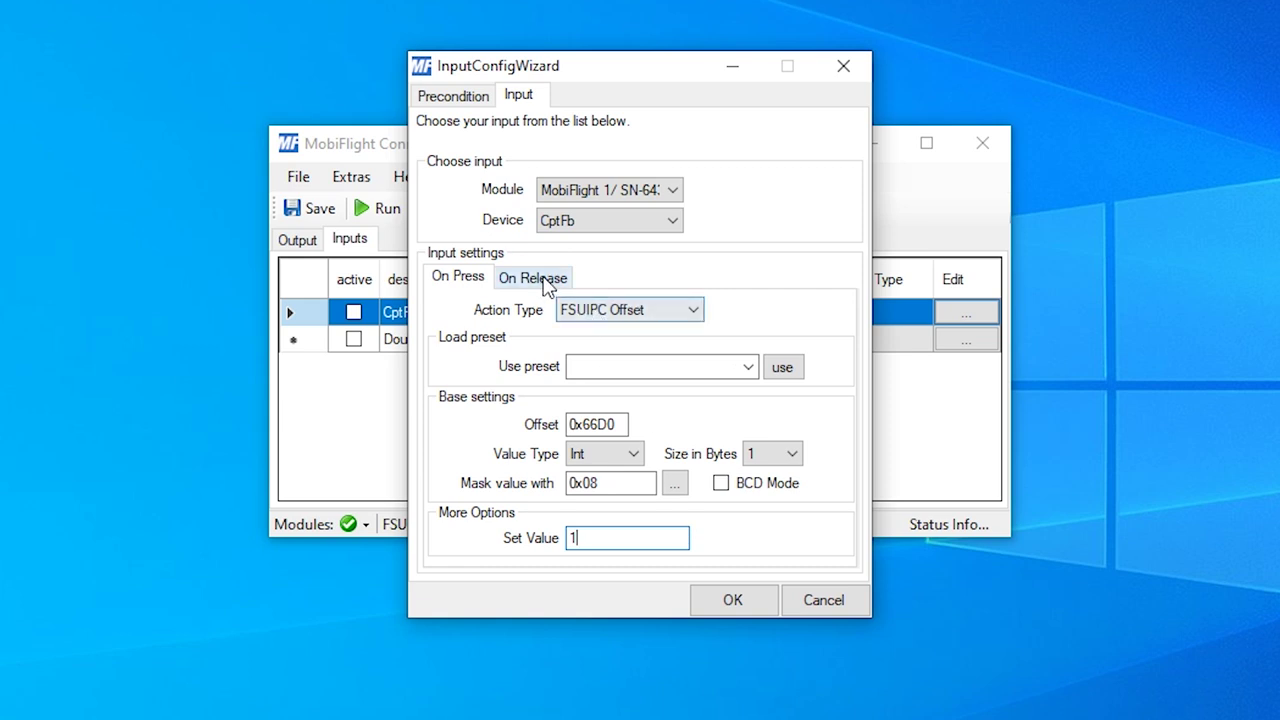
- Set the CptFwB on-release action to FSUIPC Offset with the offset 0x66D0
left_click(540, 280)
left_click(580, 311)
left_click(595, 348)
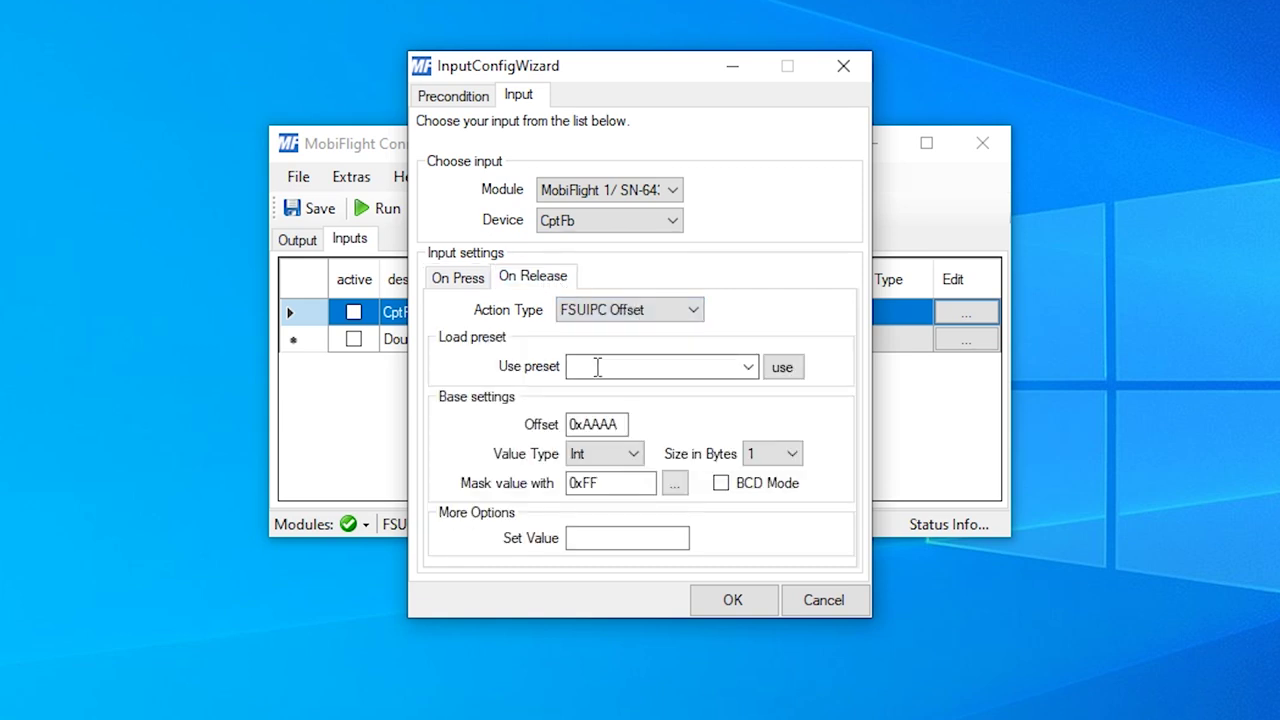
left_click_drag(584, 424, 706, 431)
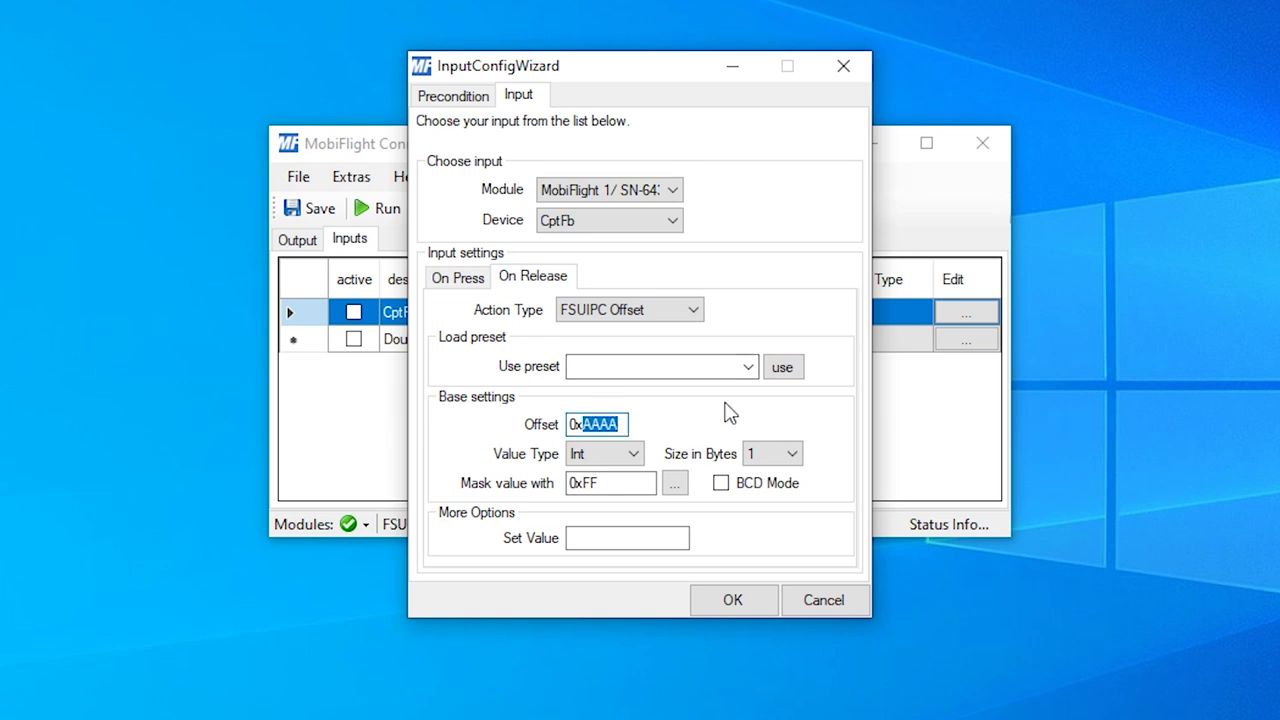
type("66D0")
- Mask the CptFwB on-release value to bit 3 only, set the written value to 0 and save the mapping
left_click(675, 483)
left_click(533, 338)
left_click(561, 340)
left_click(591, 340)
left_click(622, 338)
left_click(681, 338)
left_click(713, 338)
left_click(743, 338)
left_click(591, 383)
left_click(590, 537)
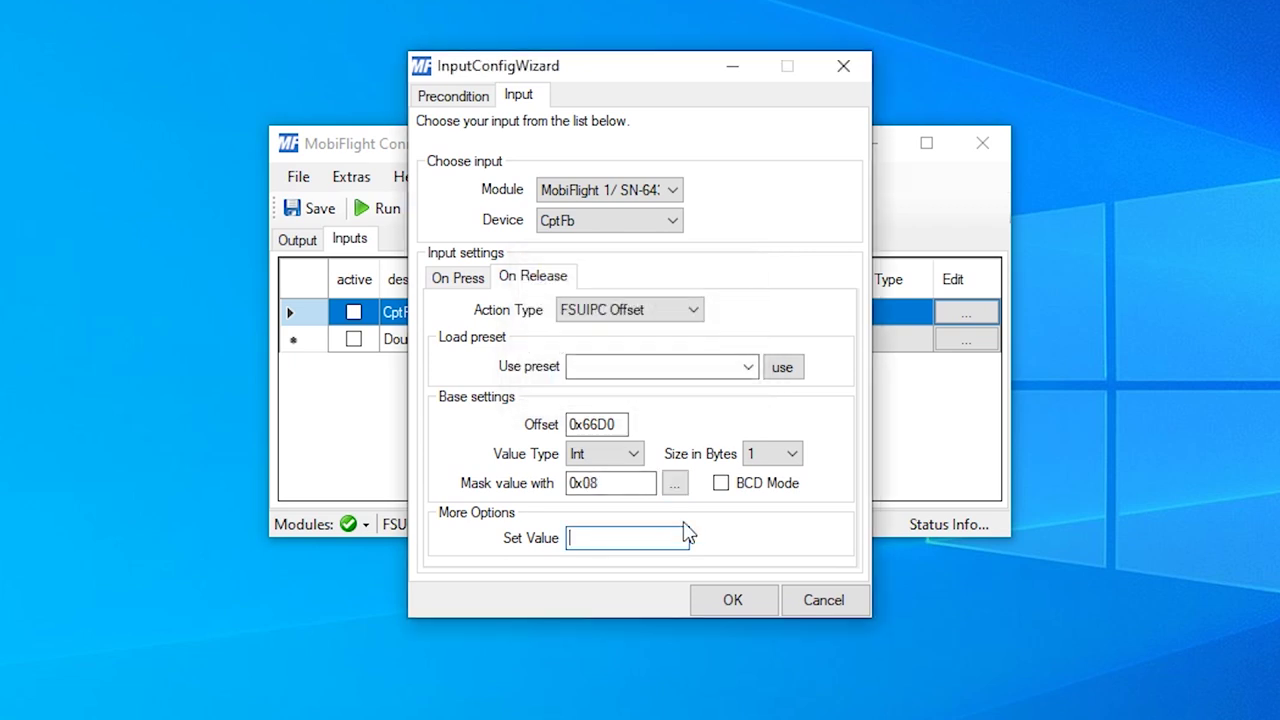
type("0")
left_click(736, 598)
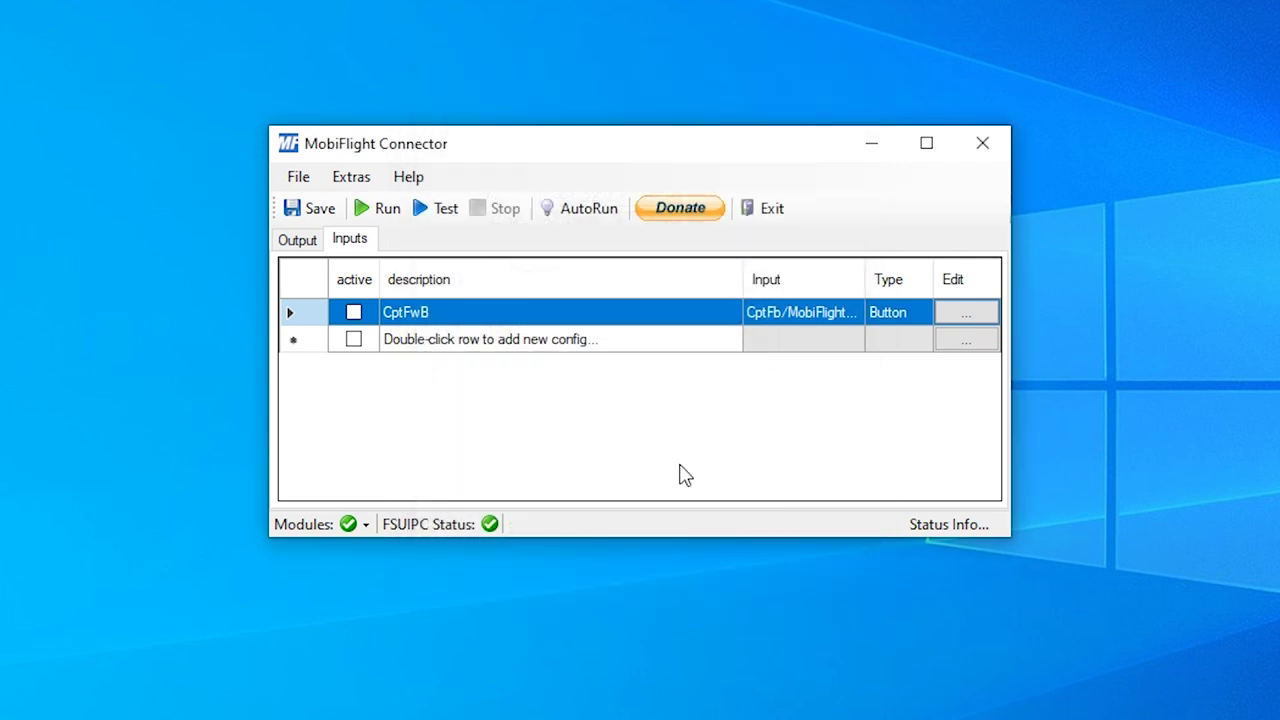
- Add a second input mapping described as CptMcB and assign it to the MobiFlight 1 module's CptMb device
double_click(610, 342)
type("CptMcB")
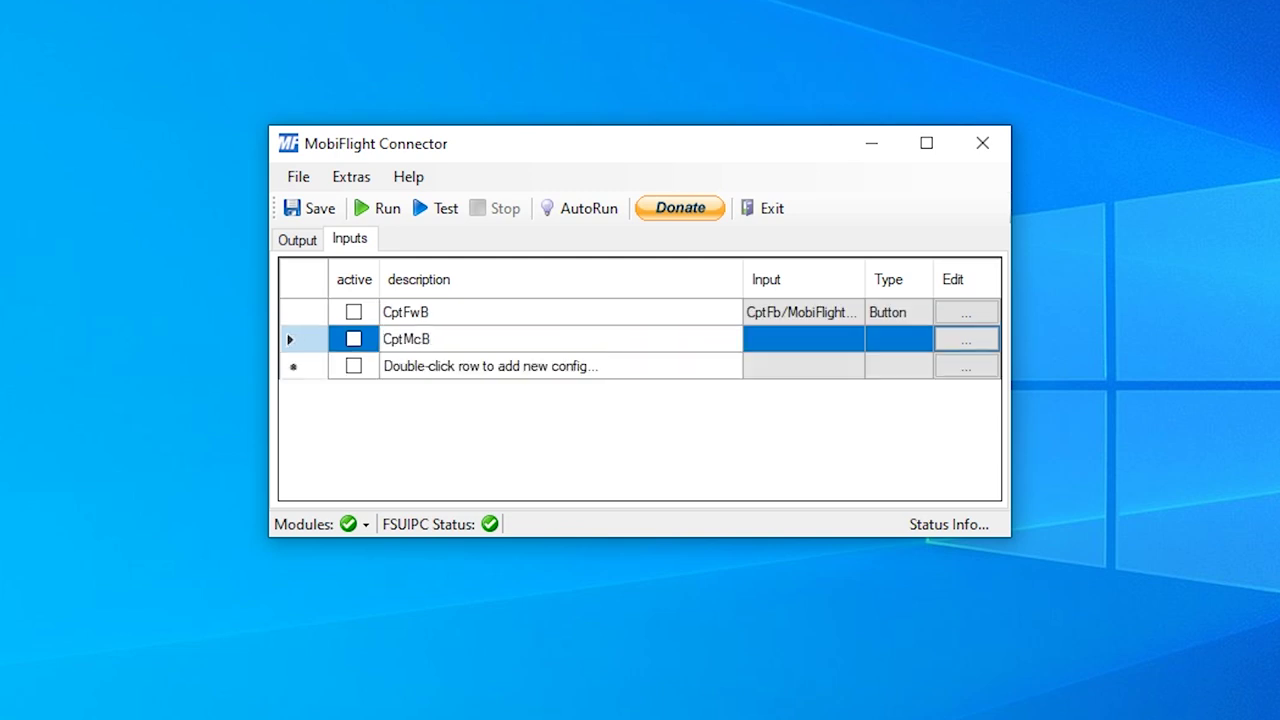
key("Return")
left_click(609, 189)
left_click(600, 217)
left_click(609, 220)
left_click(590, 257)
- Set the CptMcB on-press action to FSUIPC Offset with the offset 0x66D0
left_click(595, 311)
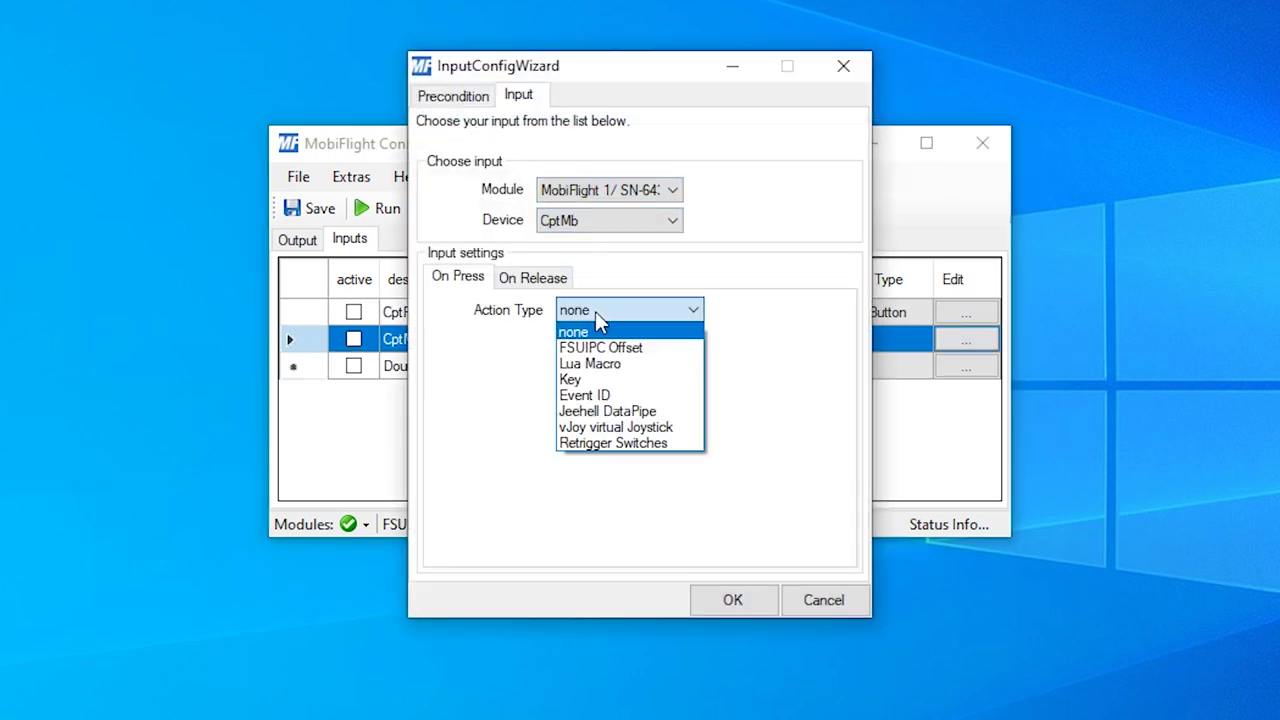
left_click(600, 340)
double_click(595, 422)
type("0x66D0")
- Mask the CptMcB on-press value to the master caution button's bit and set the written value to 1
left_click(675, 484)
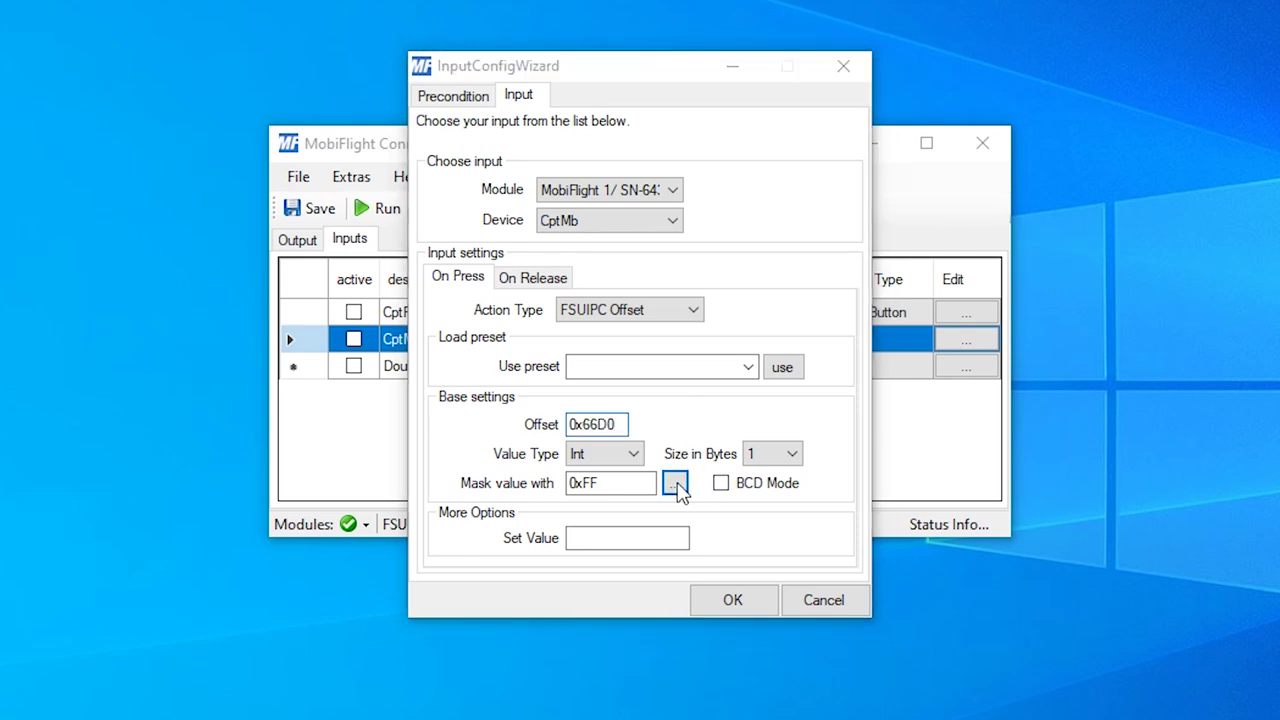
left_click(743, 333)
left_click(682, 333)
left_click(652, 333)
left_click(591, 333)
left_click(531, 333)
left_click(591, 382)
left_click(627, 538)
type("1")
- Configure the CptMcB on-release action to write 0 to FSUIPC offset 0x66D0, masked to the button's bit, and save the mapping
left_click(533, 278)
type("0x66D0")
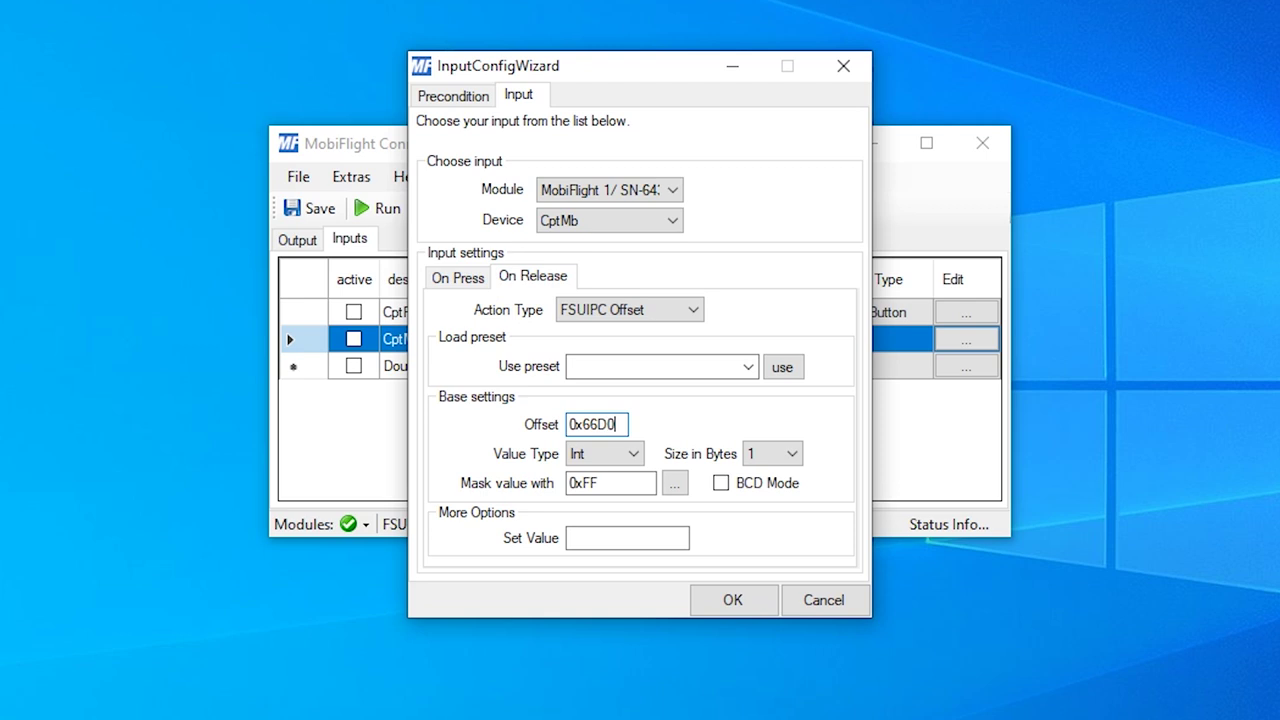
left_click(675, 484)
left_click(531, 333)
left_click(561, 333)
left_click(591, 333)
left_click(621, 333)
left_click(652, 333)
left_click(682, 333)
left_click(743, 333)
left_click(614, 383)
left_click(627, 538)
type("0")
left_click(740, 600)
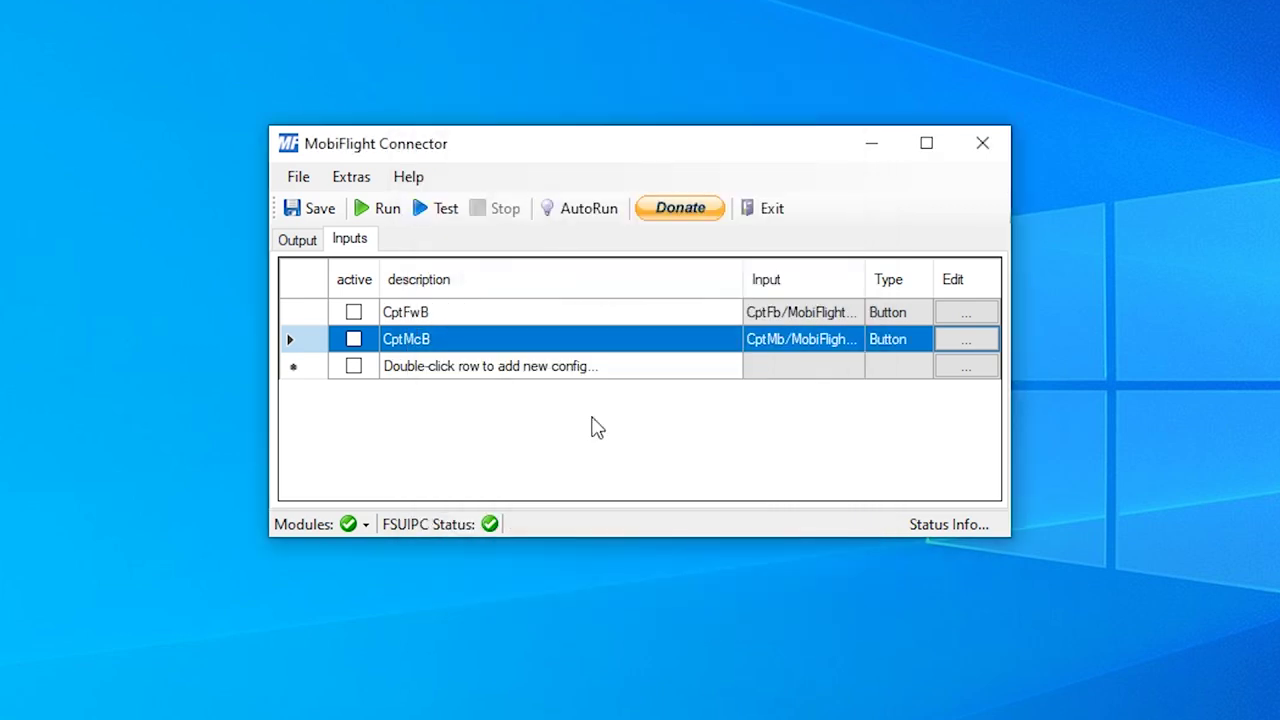
- Add a third input mapping described as Cpt6Pack and assign it to the Cpt6pack device
double_click(549, 365)
type("CptGPack")
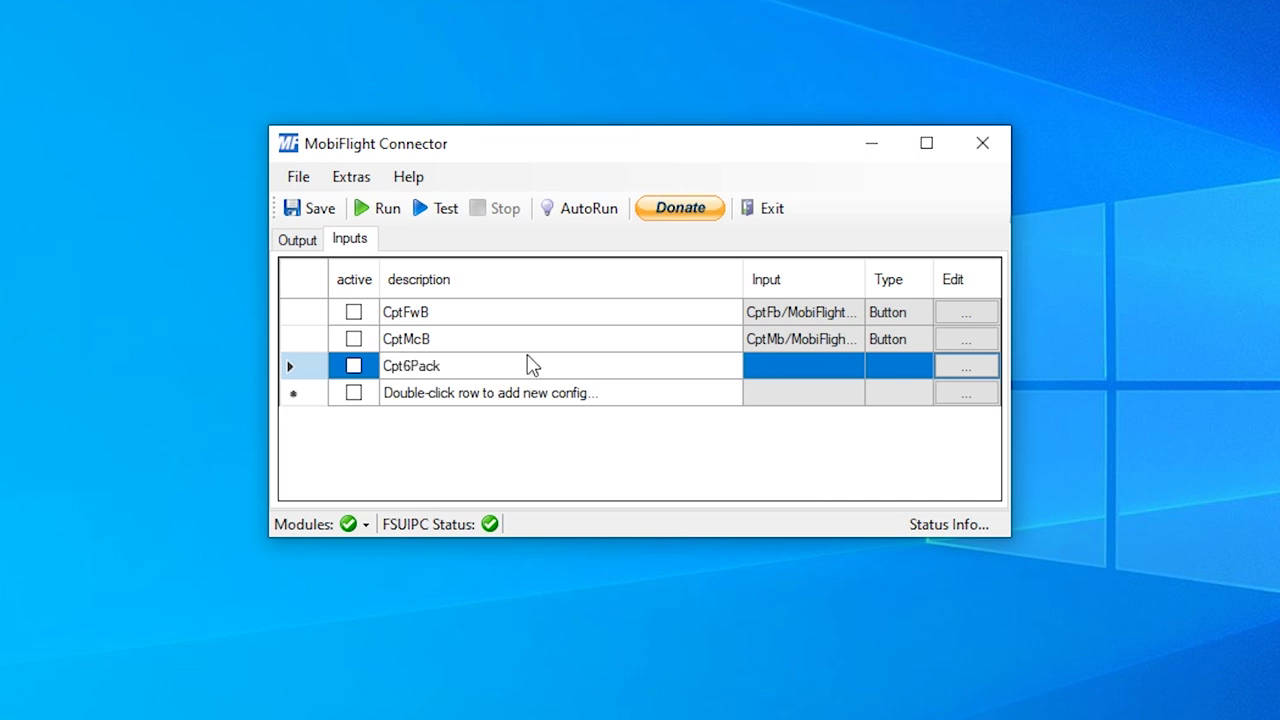
left_click(966, 366)
left_click(672, 220)
left_click(570, 274)
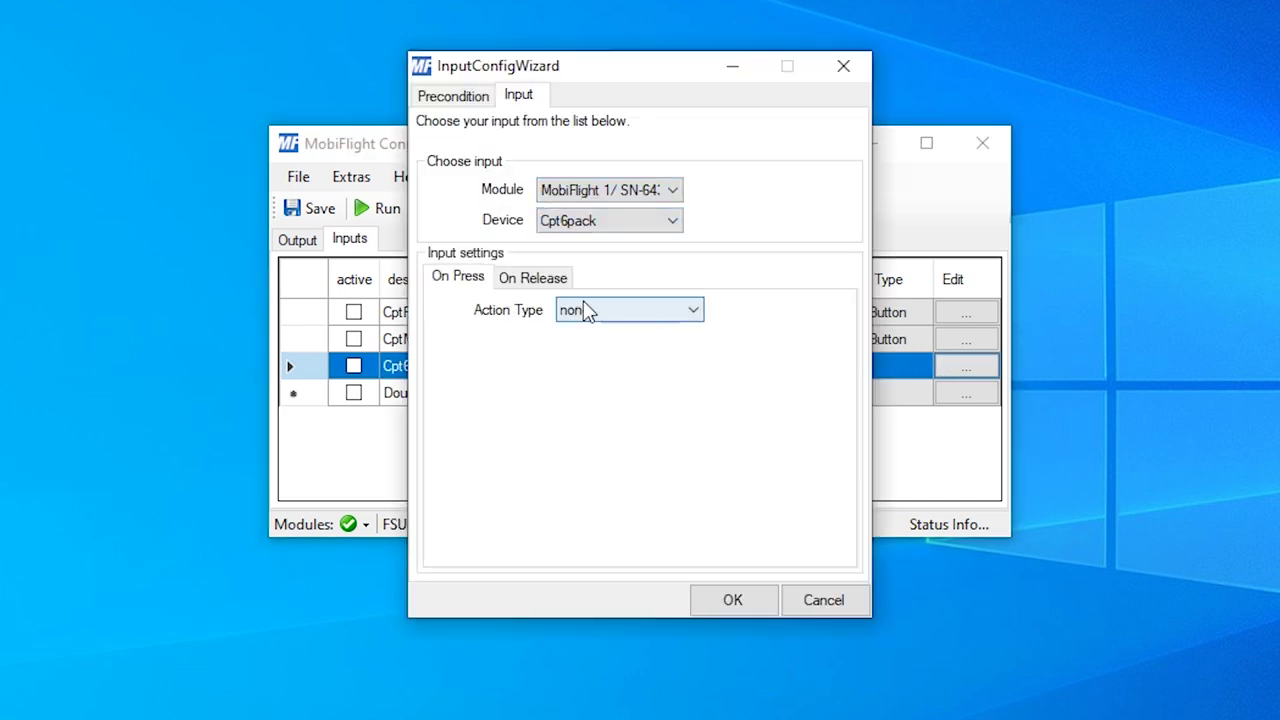
- Set the Cpt6Pack on-press action to FSUIPC Offset with the offset 0x66D0
left_click(629, 309)
left_click(600, 345)
left_click_drag(583, 424, 657, 420)
type("66D0")
- Mask the Cpt6Pack on-press value to bit 5 only
left_click(675, 483)
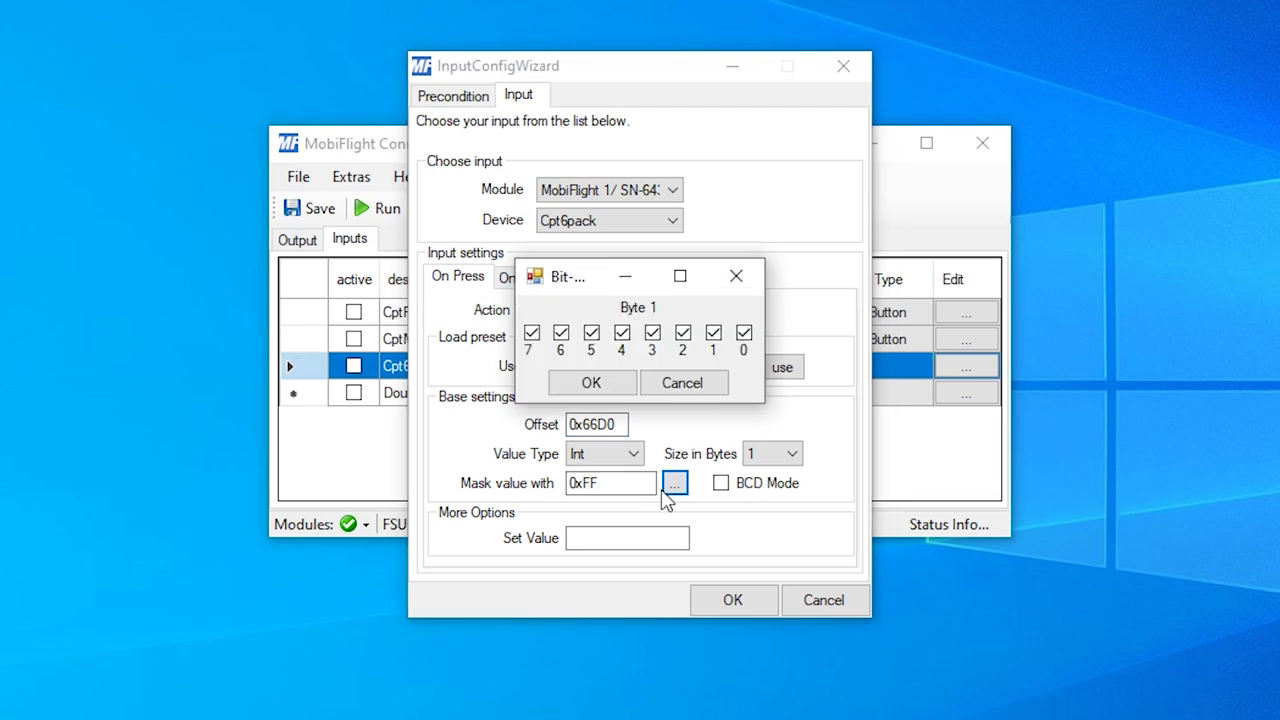
left_click(531, 333)
left_click(561, 333)
left_click(622, 333)
left_click(652, 333)
left_click(683, 333)
left_click(713, 333)
left_click(744, 333)
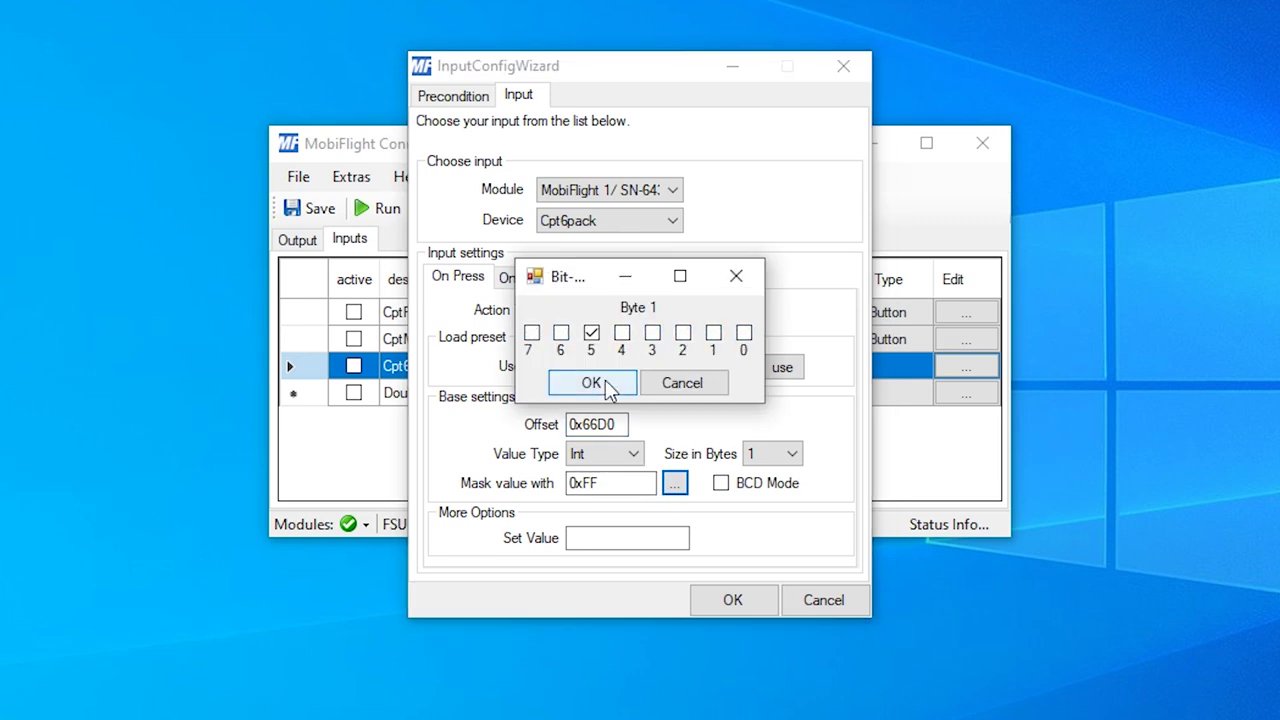
left_click(607, 388)
- Set the Cpt6Pack on-release action to FSUIPC Offset with the offset 0x66D0
left_click(533, 276)
left_click(580, 306)
left_click(593, 420)
left_click_drag(593, 424, 622, 424)
type("66D0")
- Mask the Cpt6Pack on-release value to bit 5 only, set the written value to 0 and save the mapping
left_click(675, 483)
left_click(531, 333)
left_click(561, 333)
left_click(622, 333)
left_click(652, 333)
left_click(683, 333)
left_click(713, 333)
left_click(744, 333)
left_click(591, 383)
left_click(680, 538)
type("0")
left_click(729, 601)
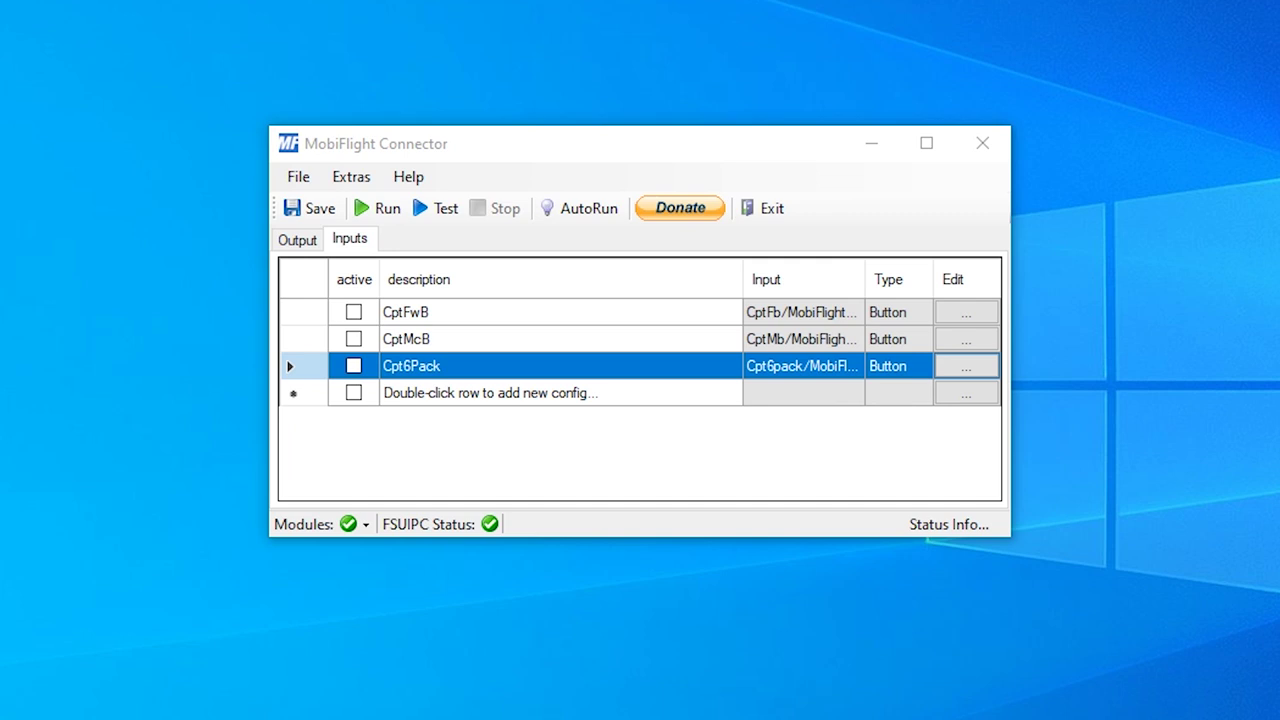
- Activate the CptFwB, CptMcB and Cpt6Pack input mappings
left_click(354, 312)
left_click(354, 339)
left_click(354, 366)
left_click(355, 366)
- Activate the CptFwLed, CptMcLed and CptElec output mappings and run the configuration
left_click(297, 242)
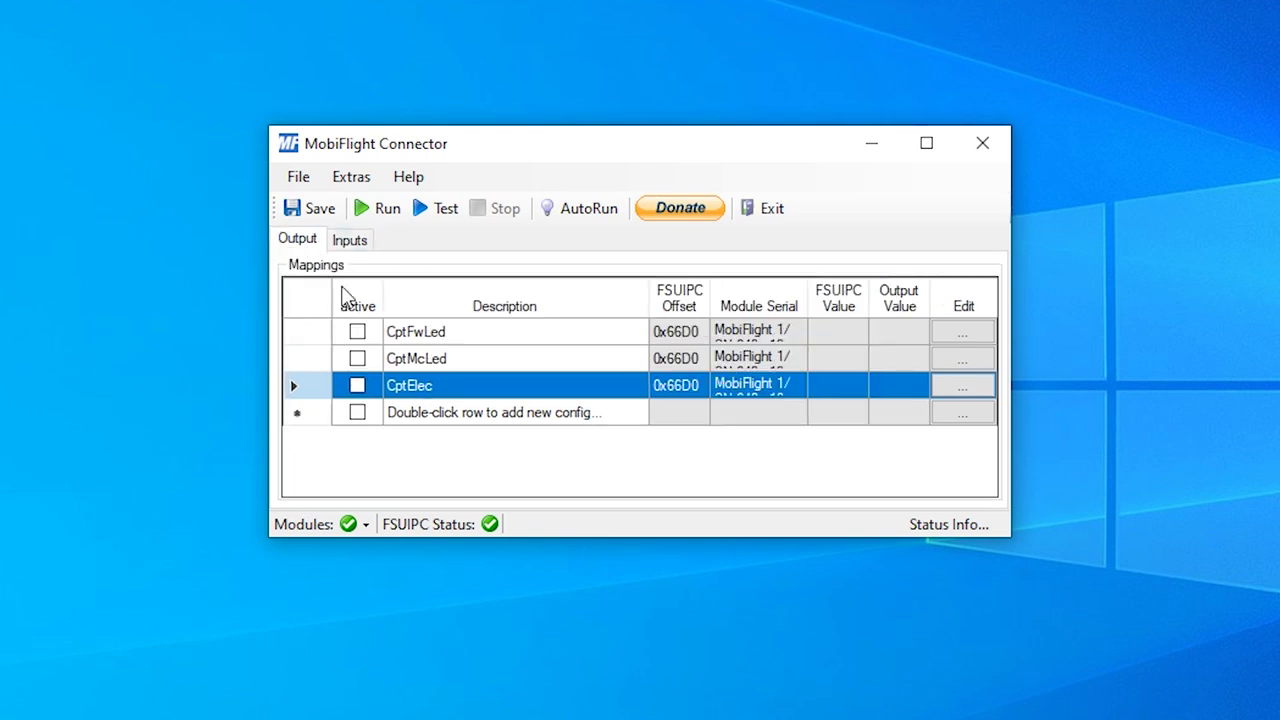
left_click(357, 331)
left_click(357, 358)
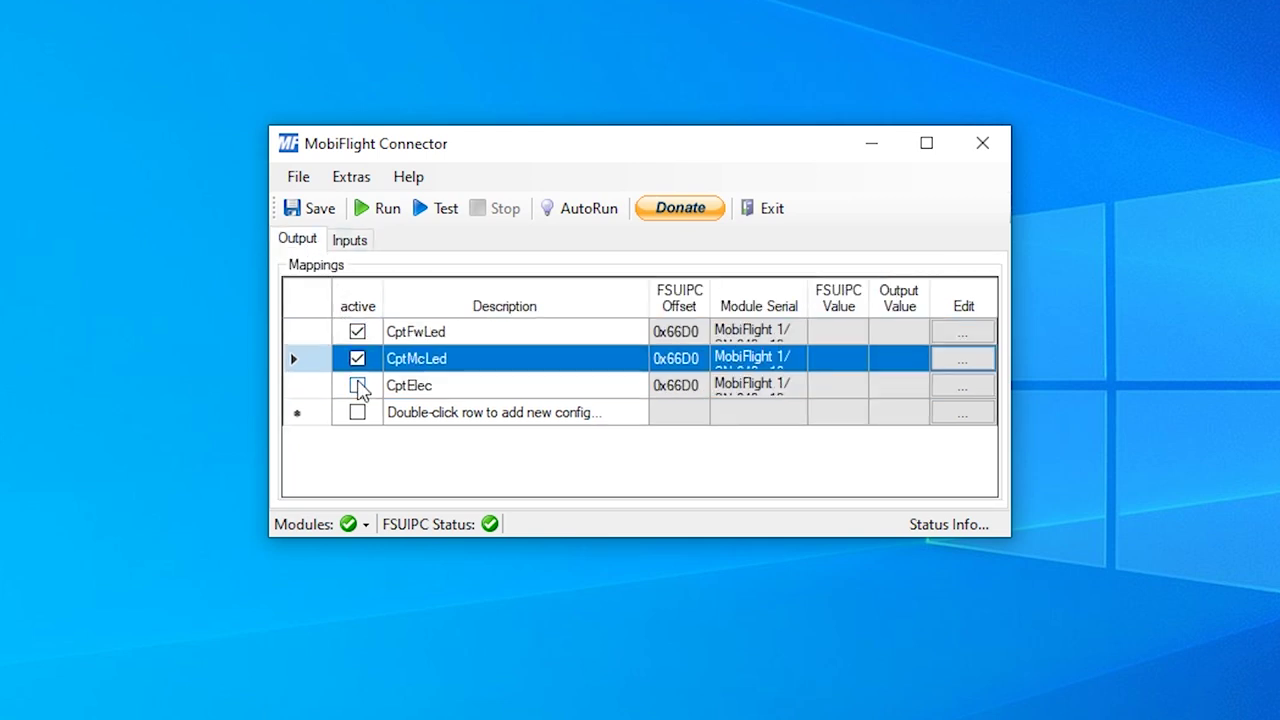
left_click(358, 386)
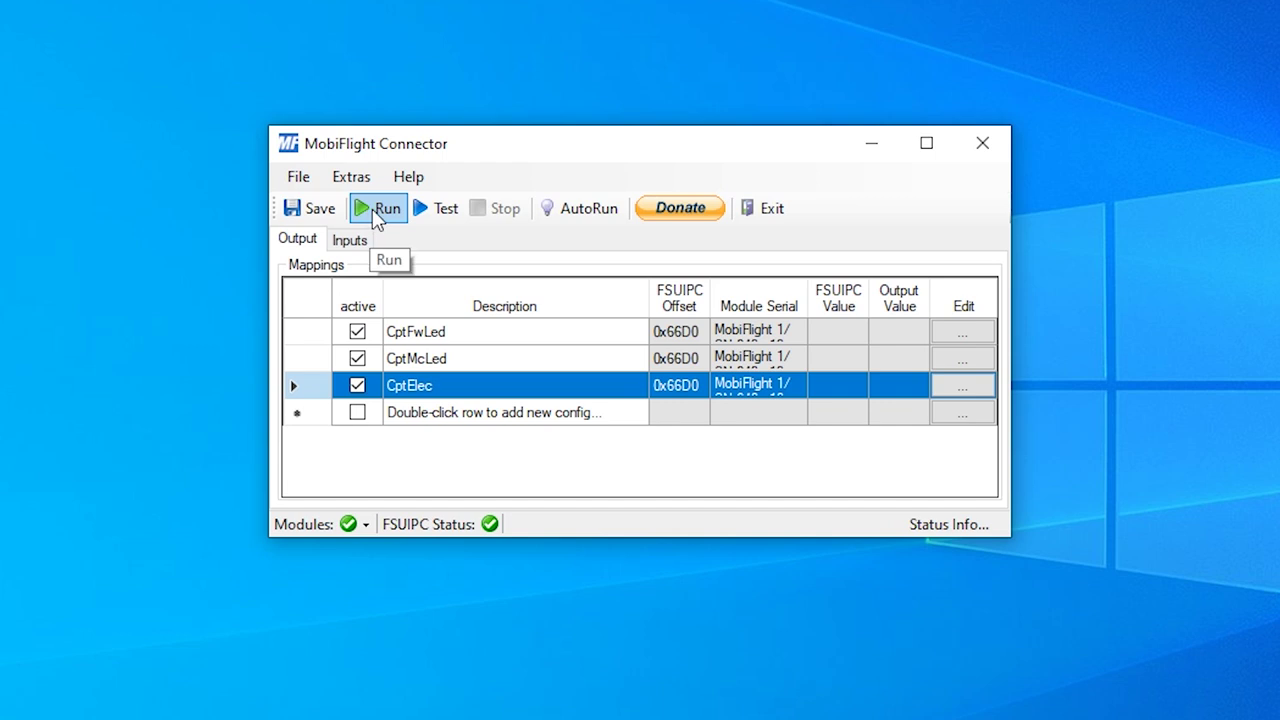
left_click(376, 216)
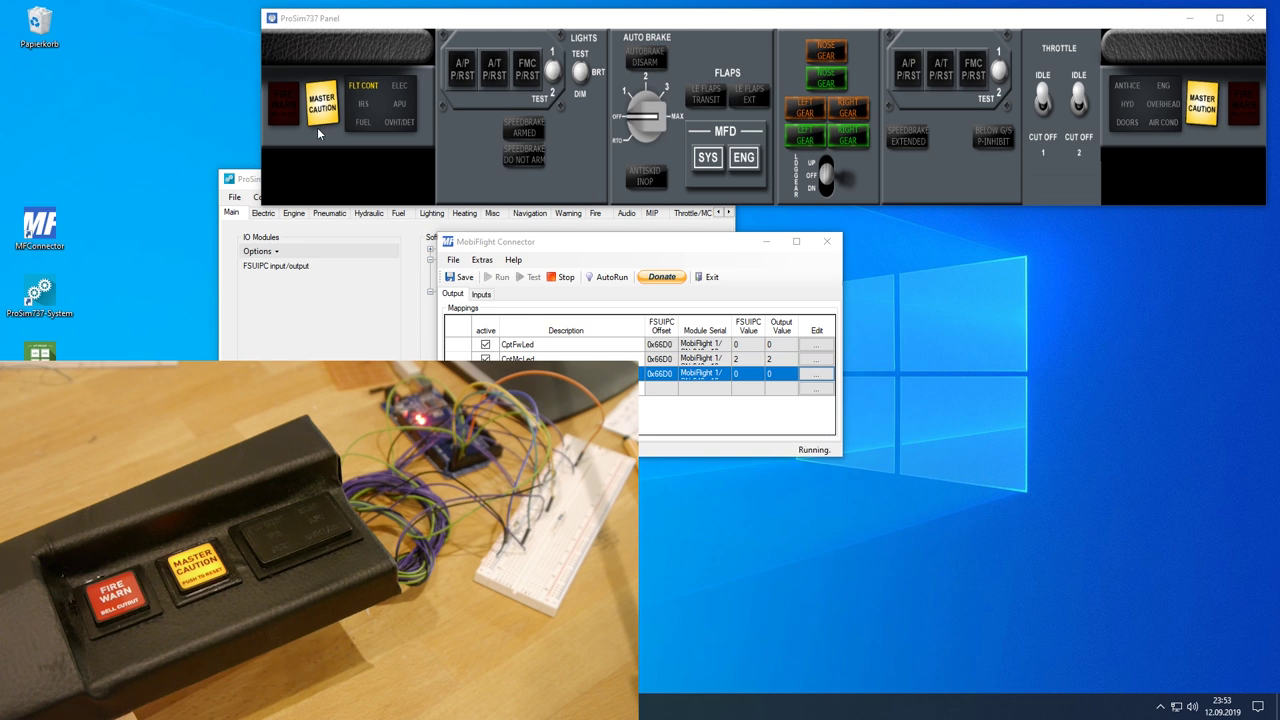
- Operate the lights test and fire test switches on the ProSim737 panels to test the hardware indicators
left_click(582, 55)
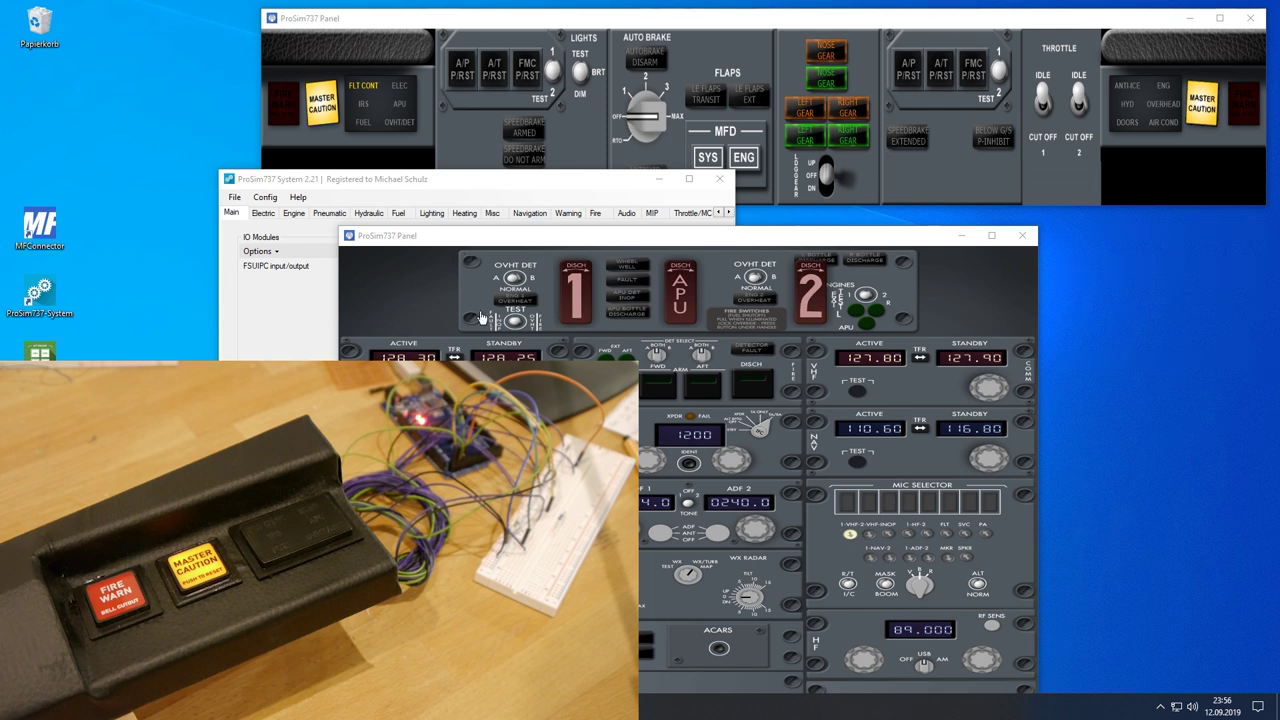
left_click(535, 323)
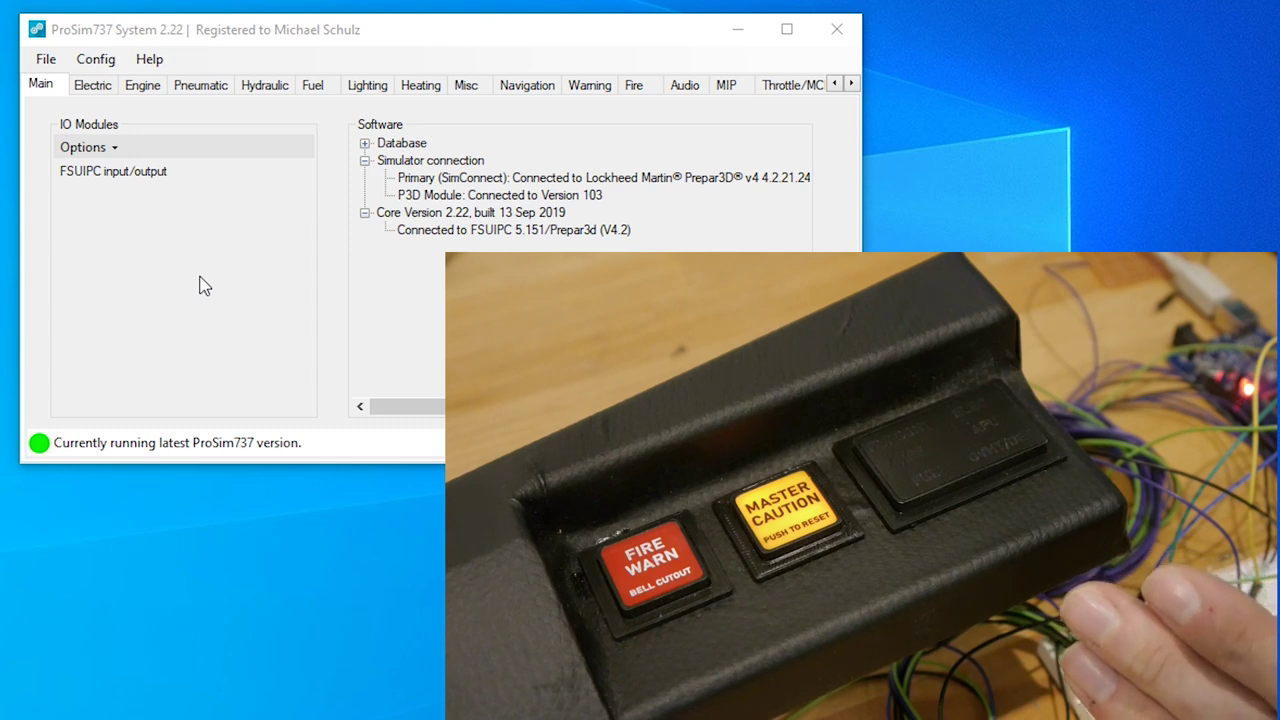
- Switch to ProSim737 System and show its warning switch and indicator states
left_click(590, 88)
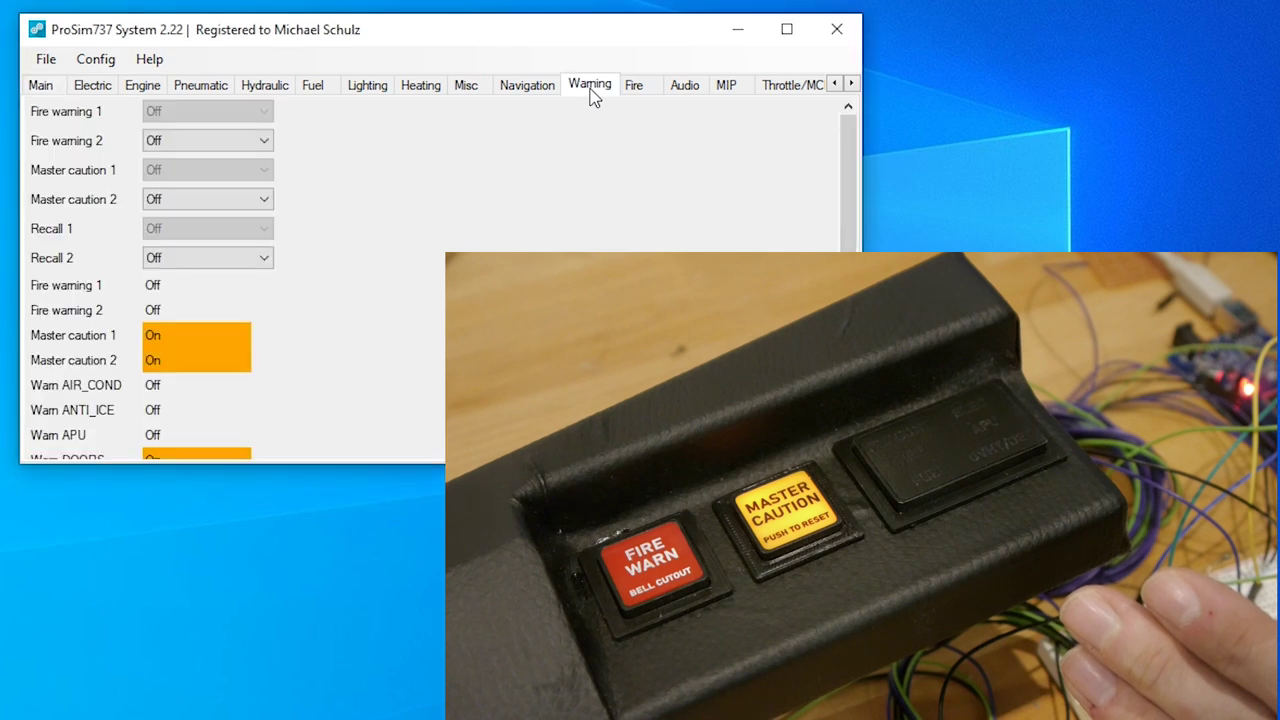